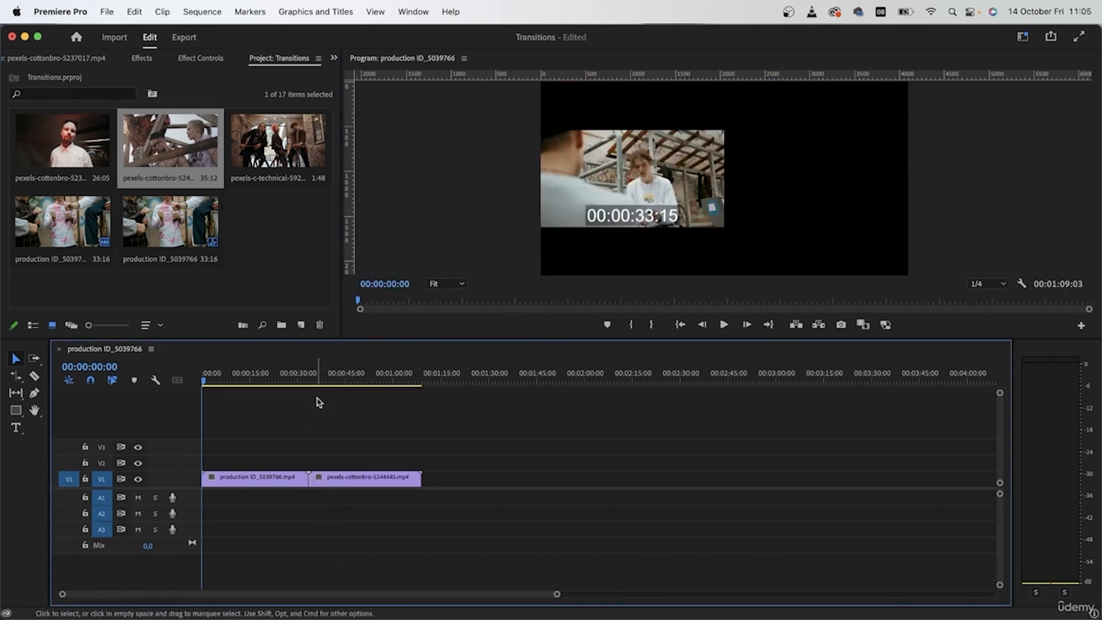
Give the second clip a green label and move it to track V2 so it overlaps the end of the first clip
mouse_move(266, 376)
mouse_down()
mouse_move(281, 381)
mouse_move(269, 381)
mouse_up()
right_click(357, 478)
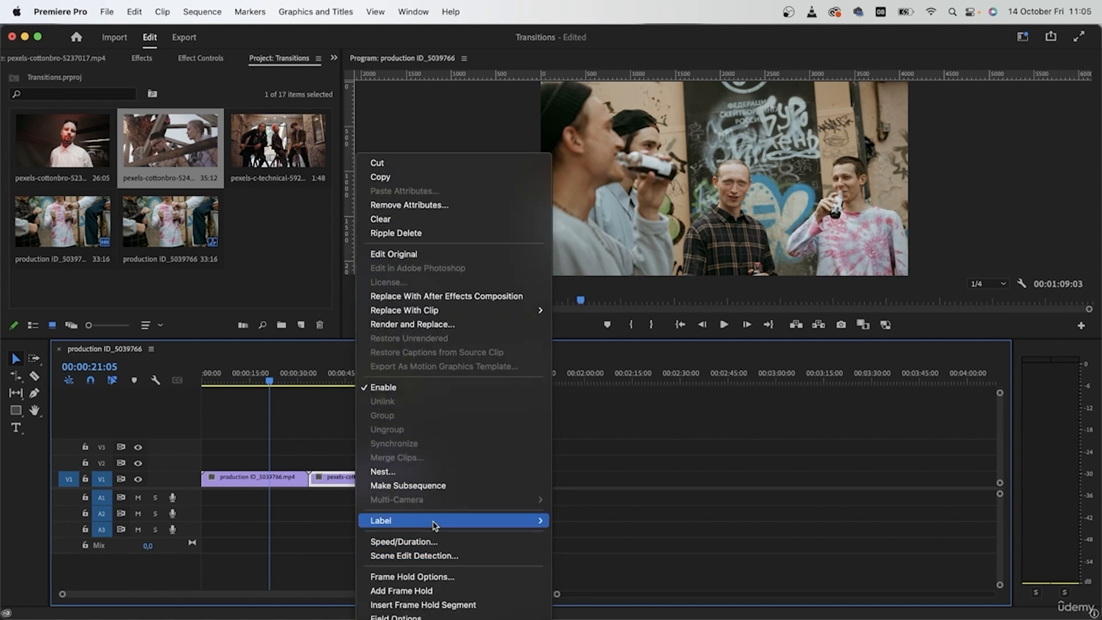
mouse_move(433, 520)
click(603, 511)
drag(379, 480, 339, 463)
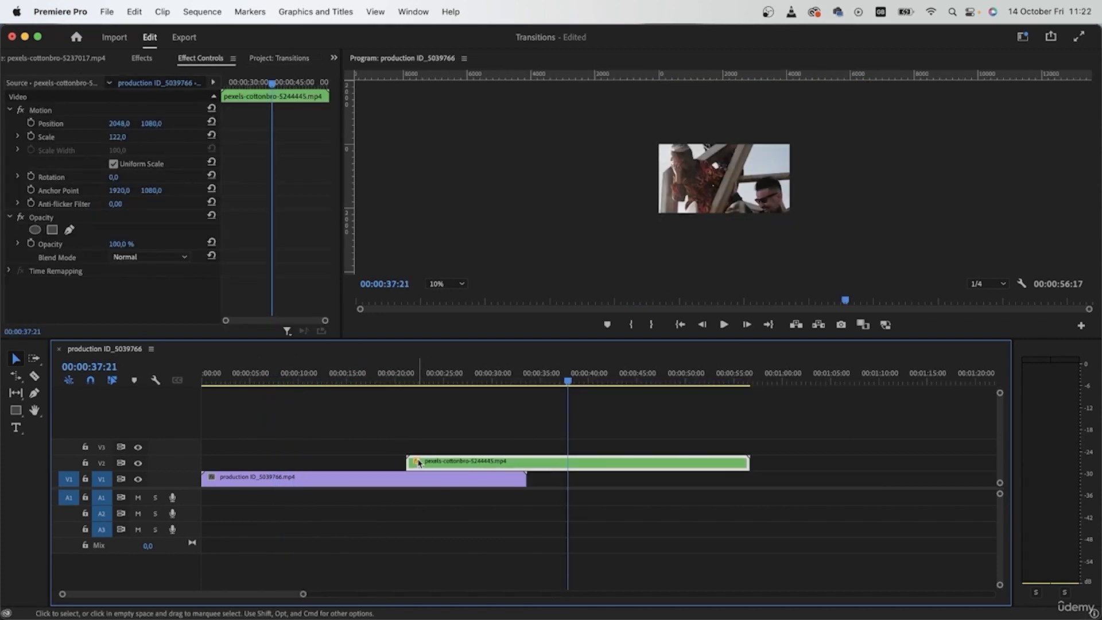
Draw a slanted four-point opacity mask over the left part of the V2 clip with the Pen tool at 00:00:22:09
drag(431, 372, 406, 373)
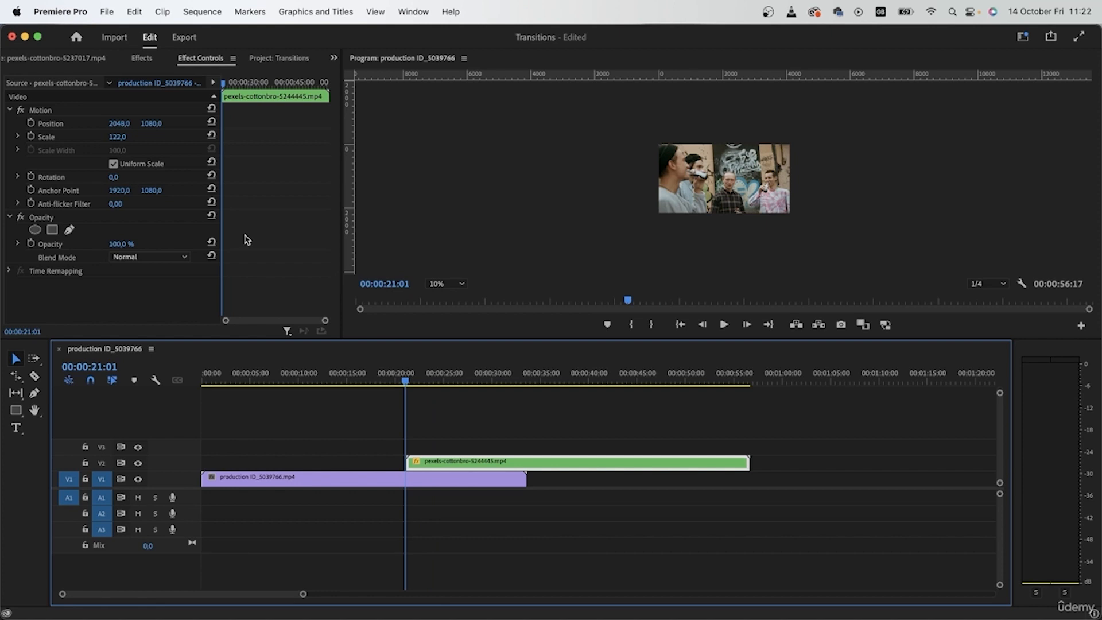
click(418, 381)
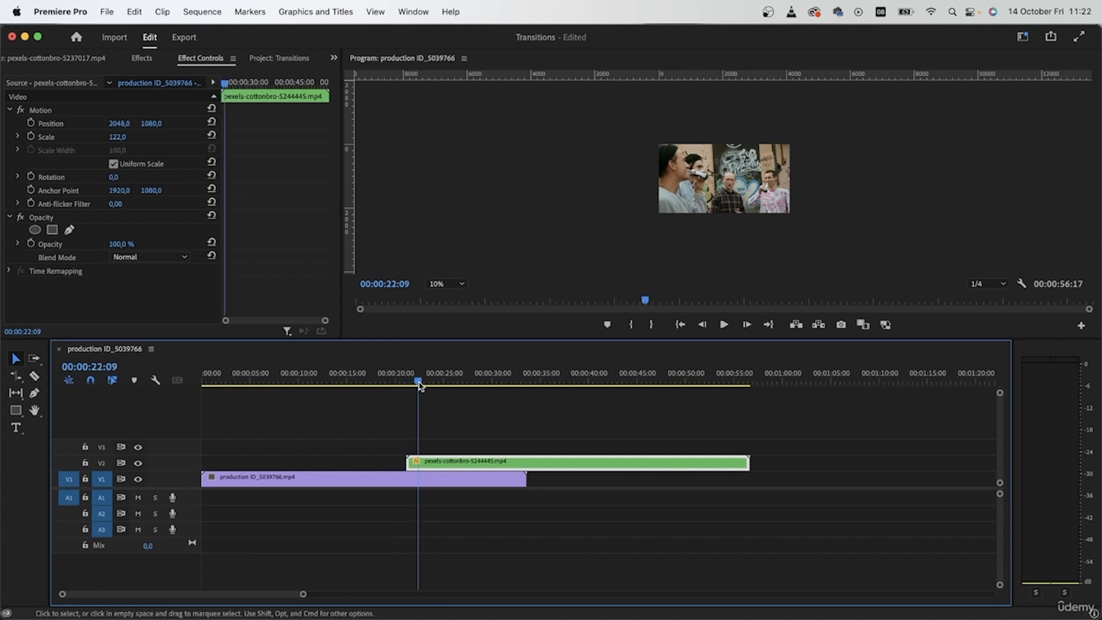
click(69, 230)
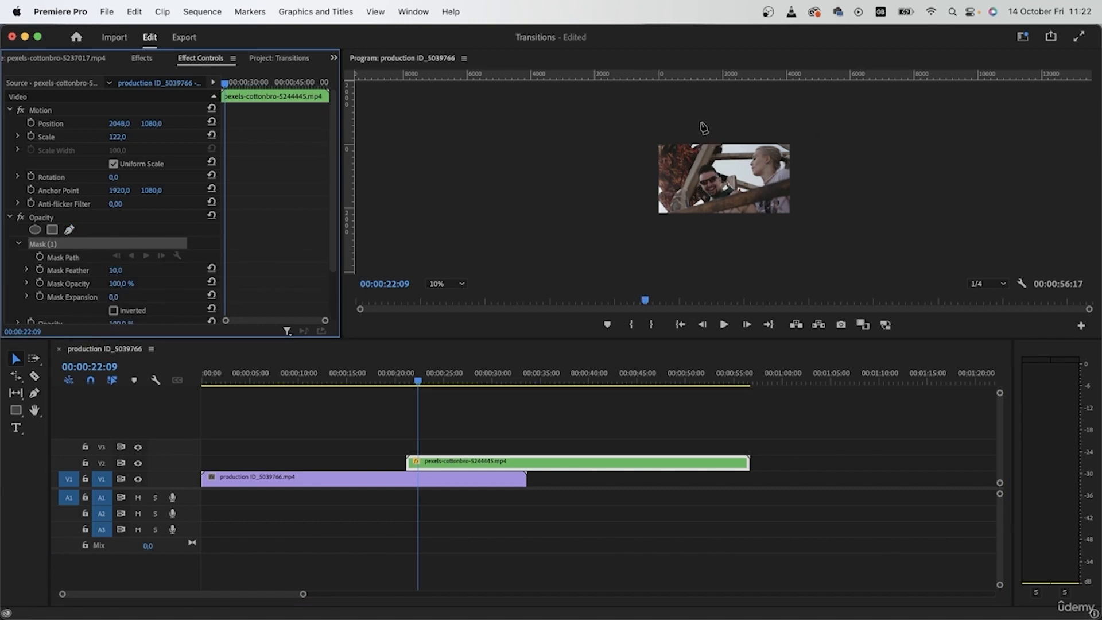
click(699, 129)
click(658, 224)
click(694, 230)
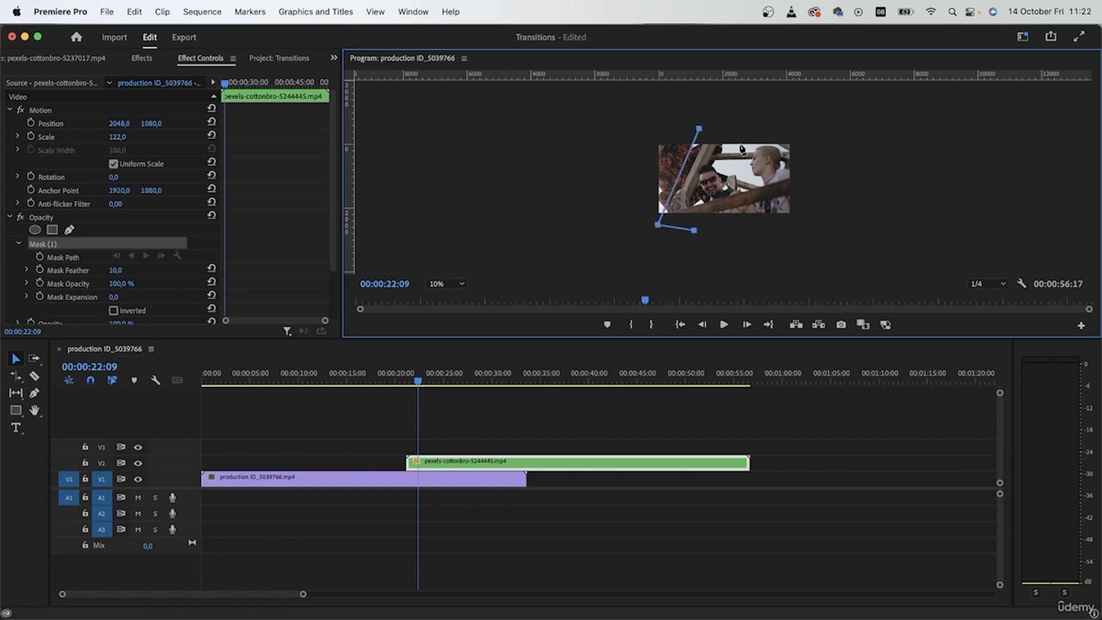
click(738, 129)
drag(695, 227, 697, 223)
click(699, 127)
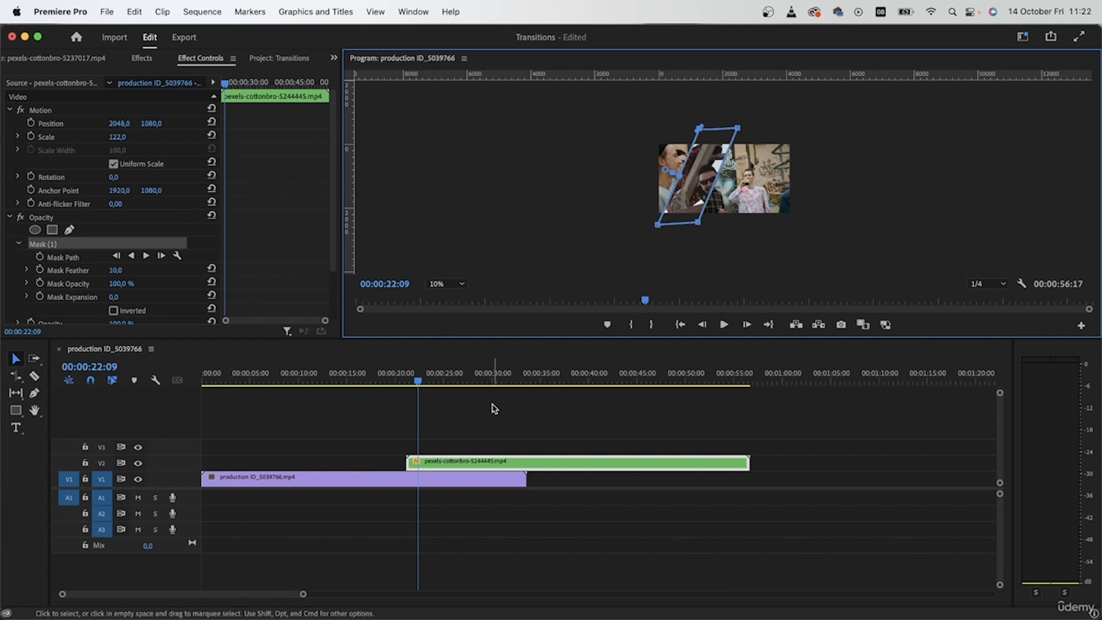
Duplicate the masked clip onto track V3 and shift the copy's mask to the right in the frame
click(431, 472)
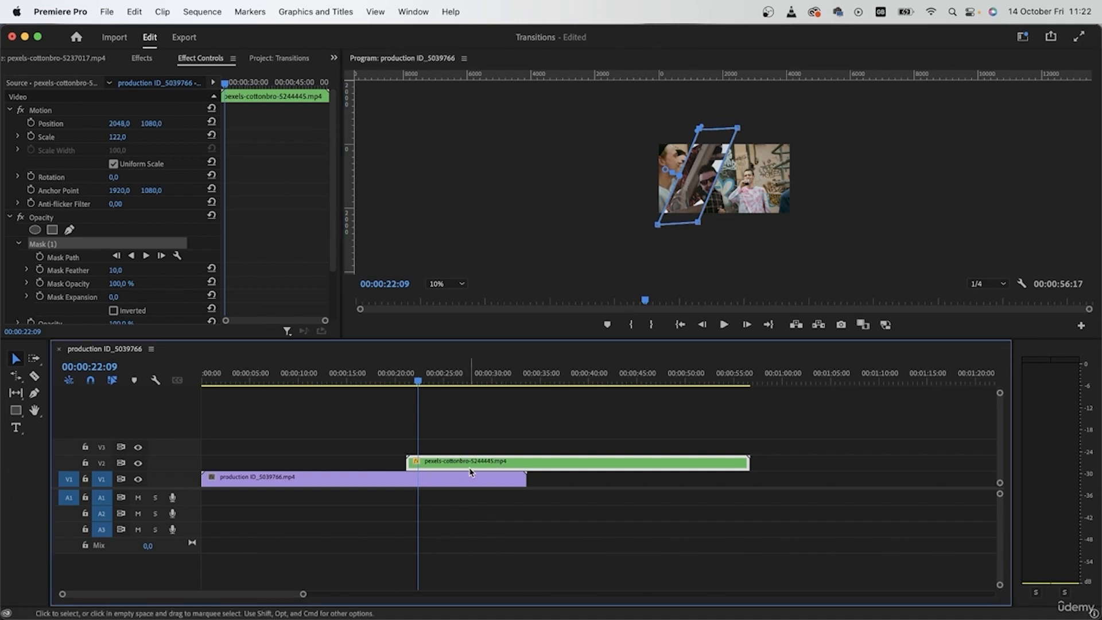
alt+drag(475, 465, 479, 450)
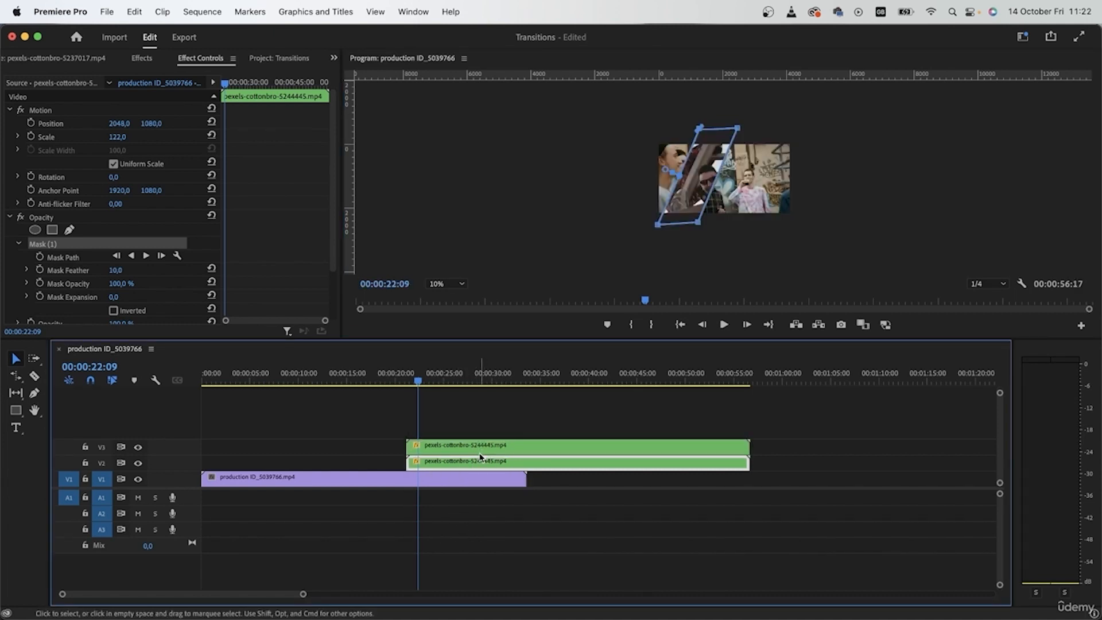
click(482, 451)
scroll(103, 235, down, 1)
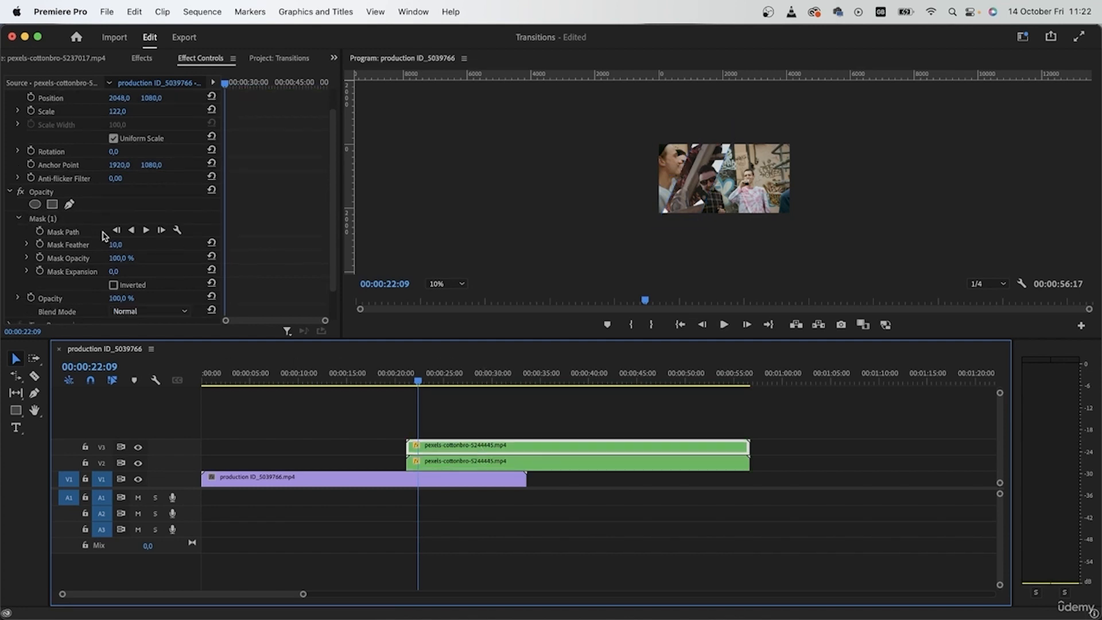
click(56, 219)
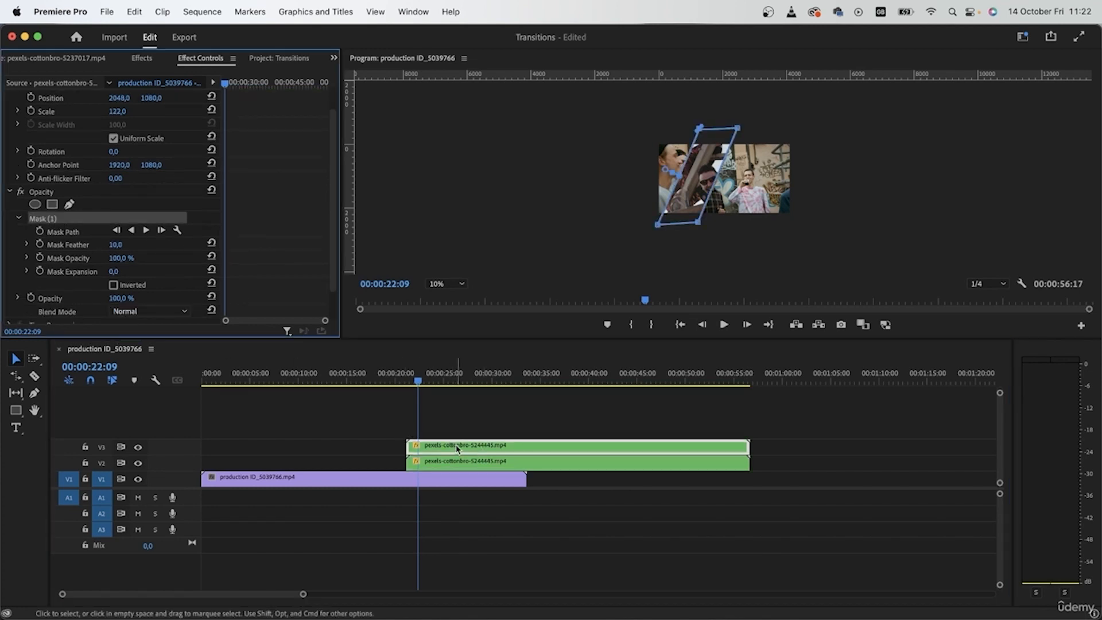
drag(693, 181, 747, 183)
Shift the V2 clip's mask left so the slanted strip covers the left edge of the frame
click(525, 462)
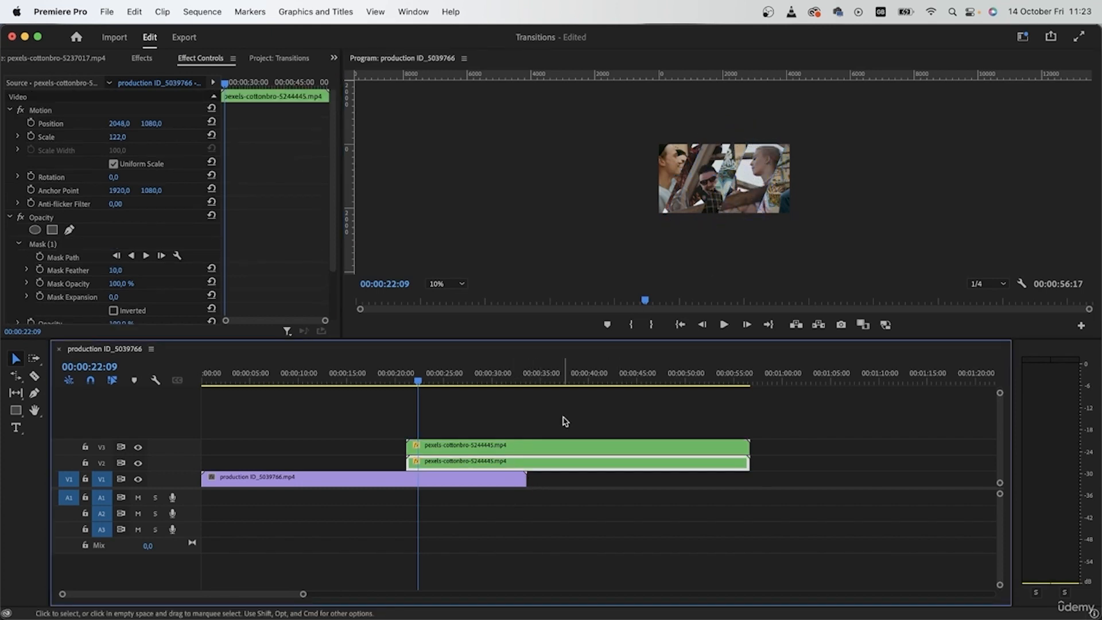
click(79, 253)
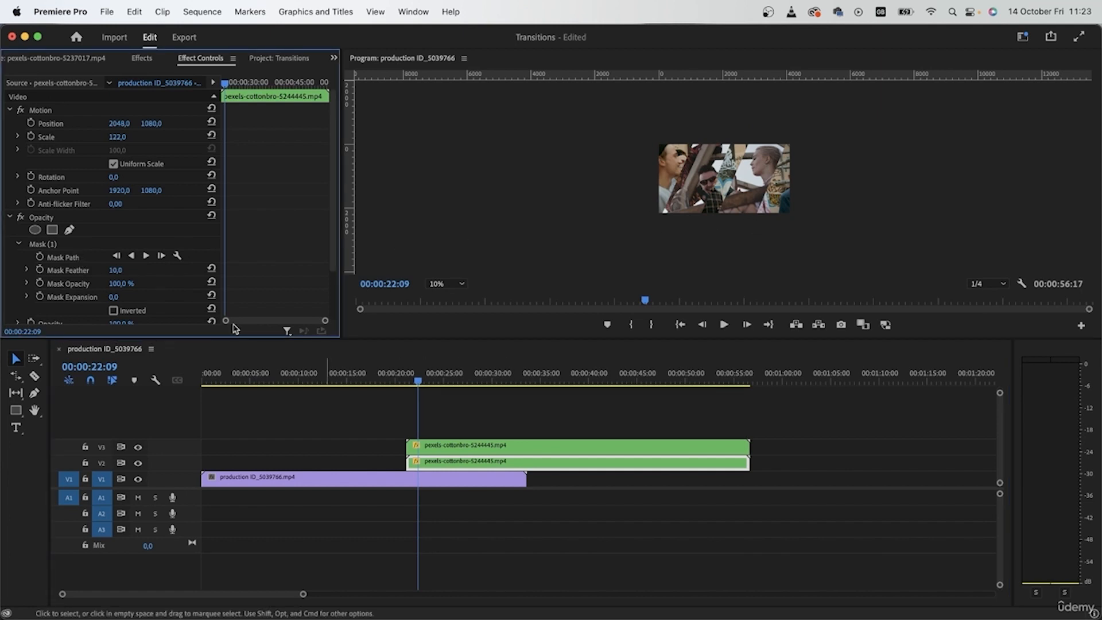
click(78, 246)
drag(691, 187, 670, 189)
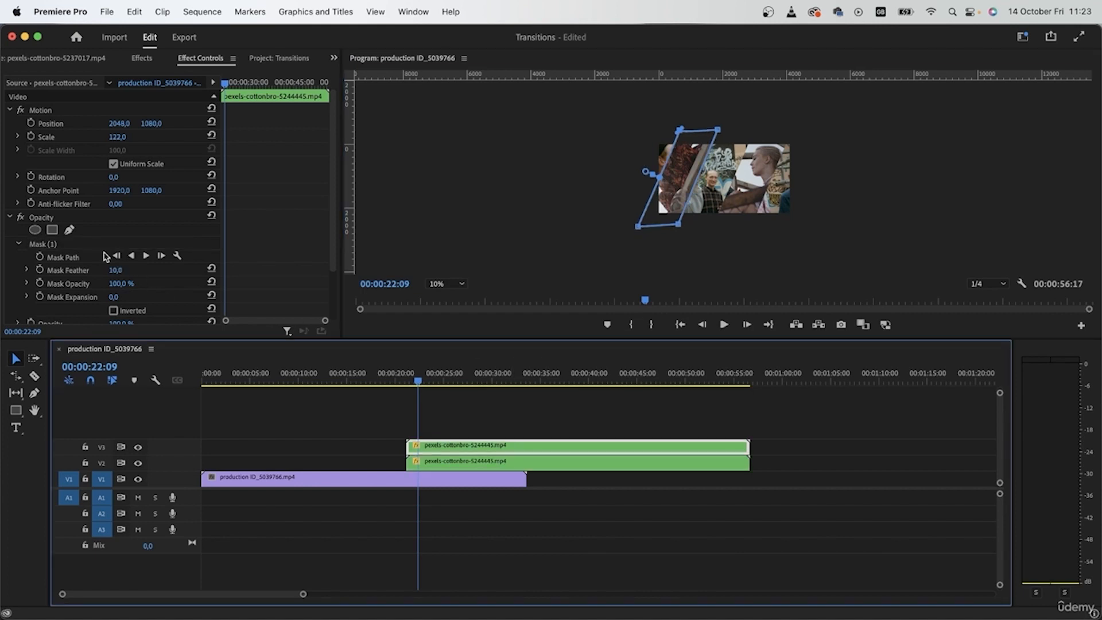
Shift the V3 clip's mask left so its slanted strip sits in the middle of the frame
click(111, 239)
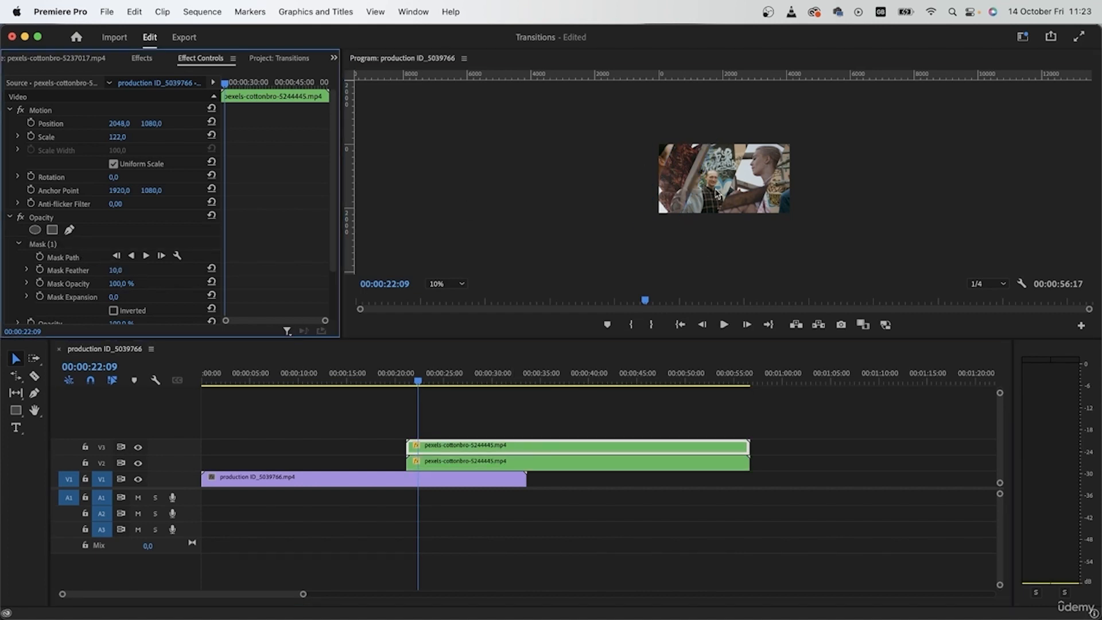
click(84, 258)
drag(756, 184, 728, 185)
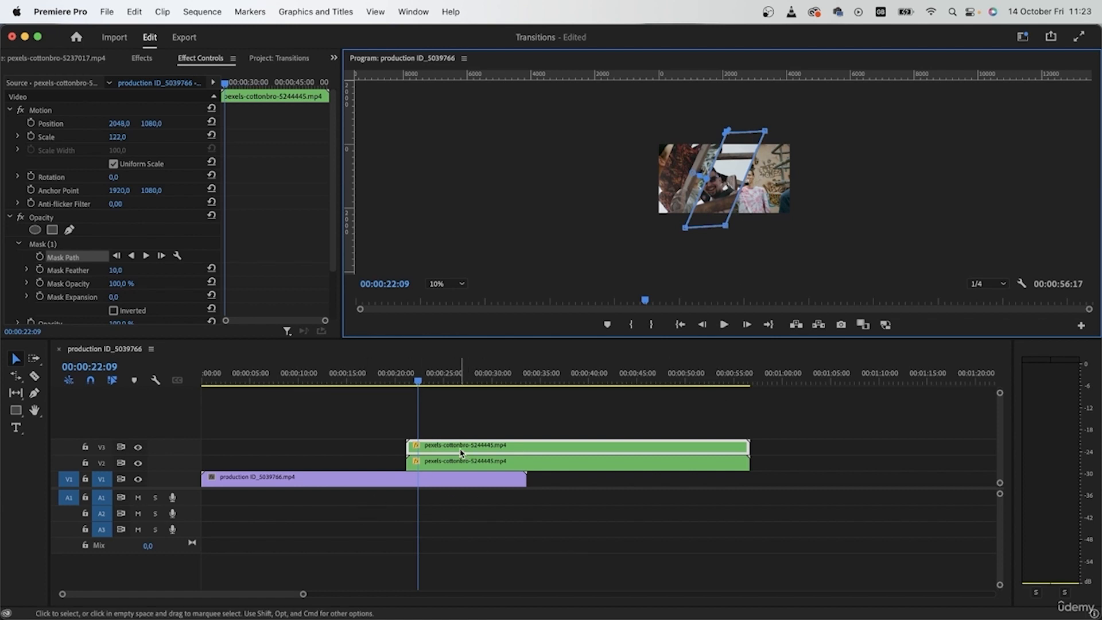
Duplicate the V3 clip onto track V4 and move the copy's mask over the right side of the frame
drag(468, 445, 474, 430)
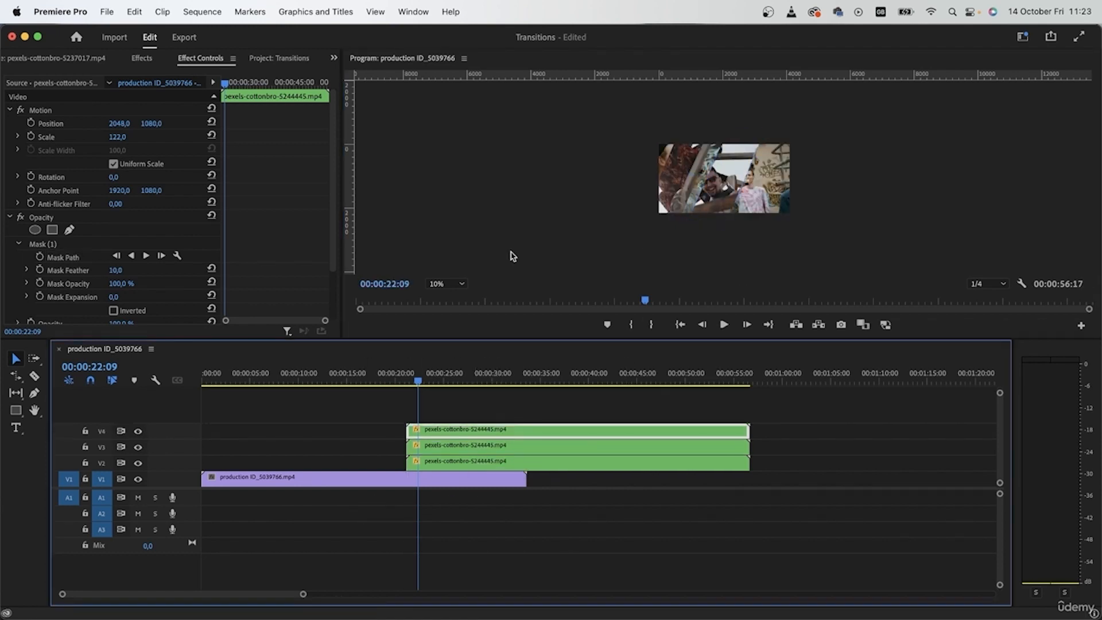
click(58, 244)
drag(712, 200, 768, 194)
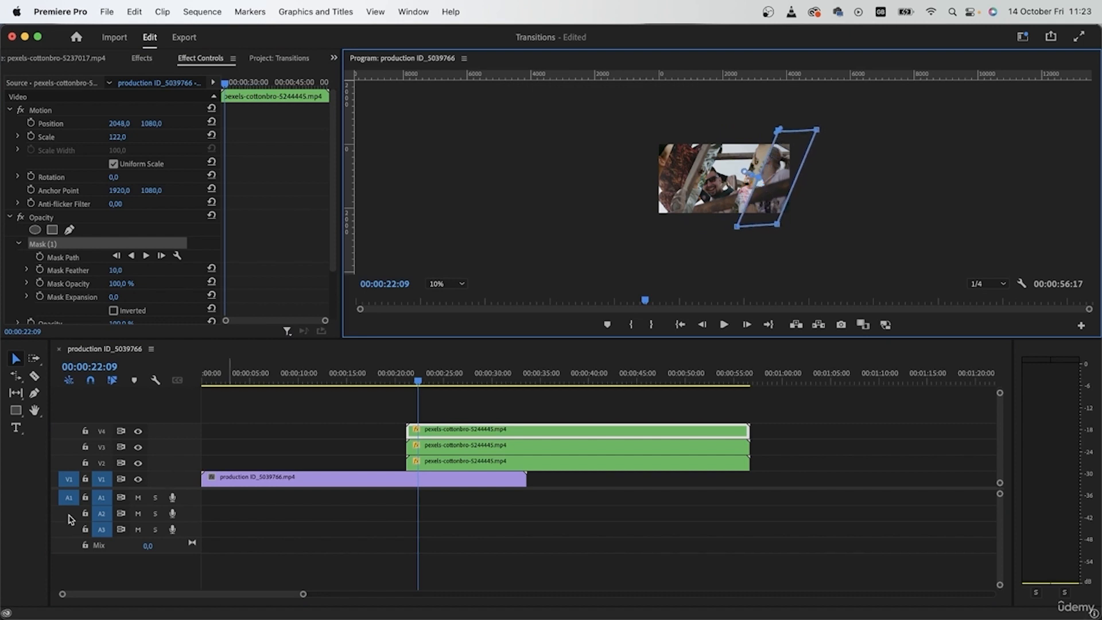
Hide track V1 and nudge the V4 clip's mask slightly left to even out the gaps between the strips
click(138, 480)
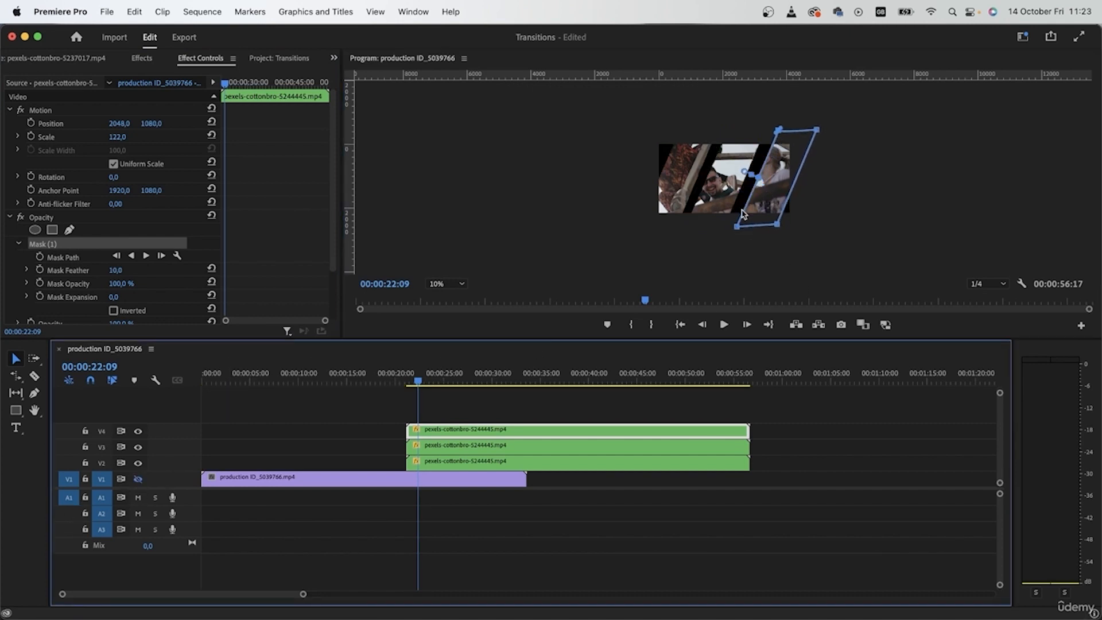
scroll(774, 210, up, 1)
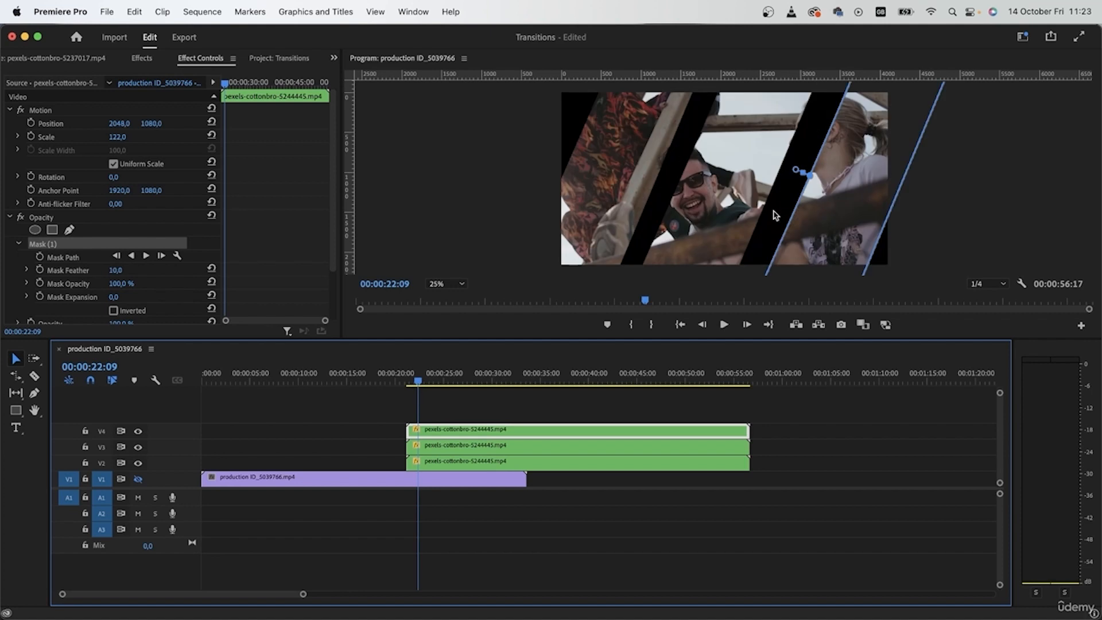
drag(829, 219, 821, 216)
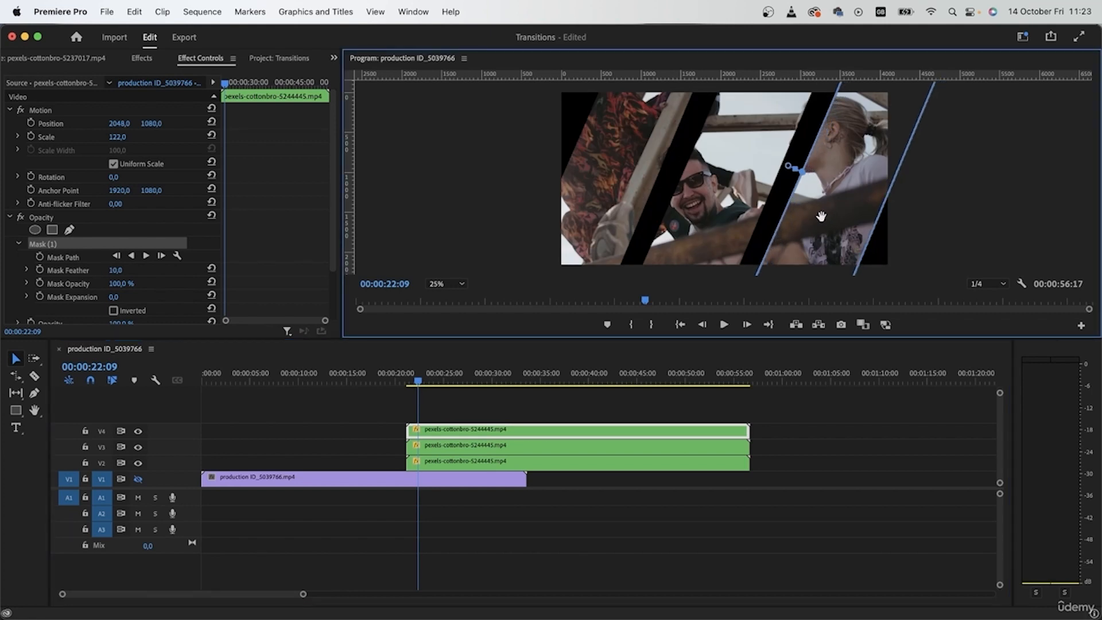
click(660, 399)
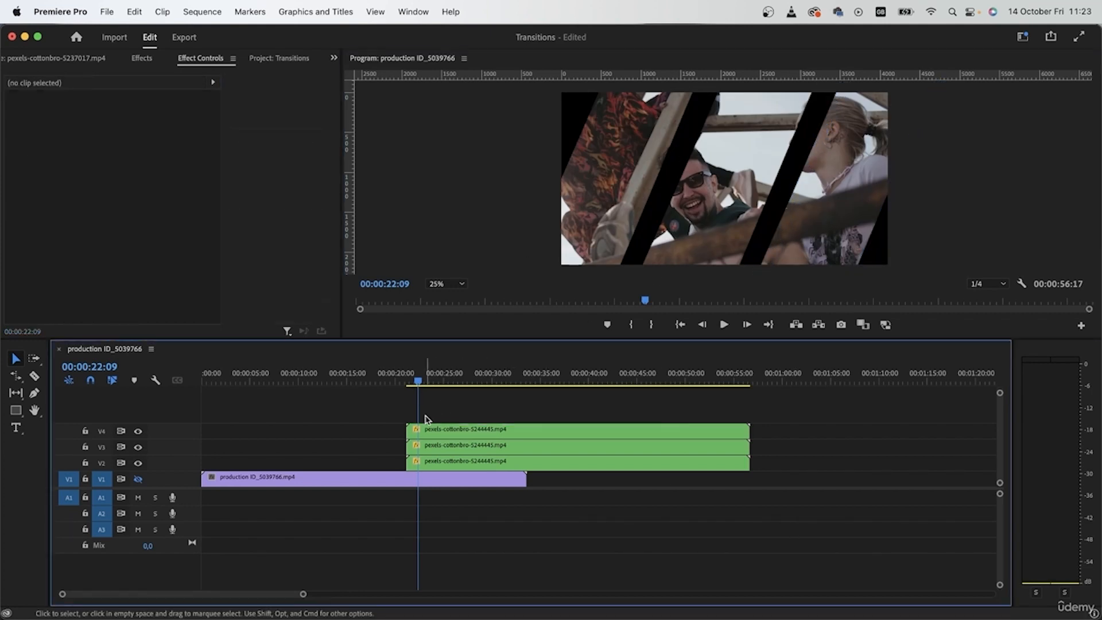
Place the playhead at the start of the green clips and apply the Crop effect to all three
mouse_move(419, 384)
mouse_down()
mouse_move(402, 384)
mouse_move(447, 386)
mouse_move(408, 395)
mouse_up()
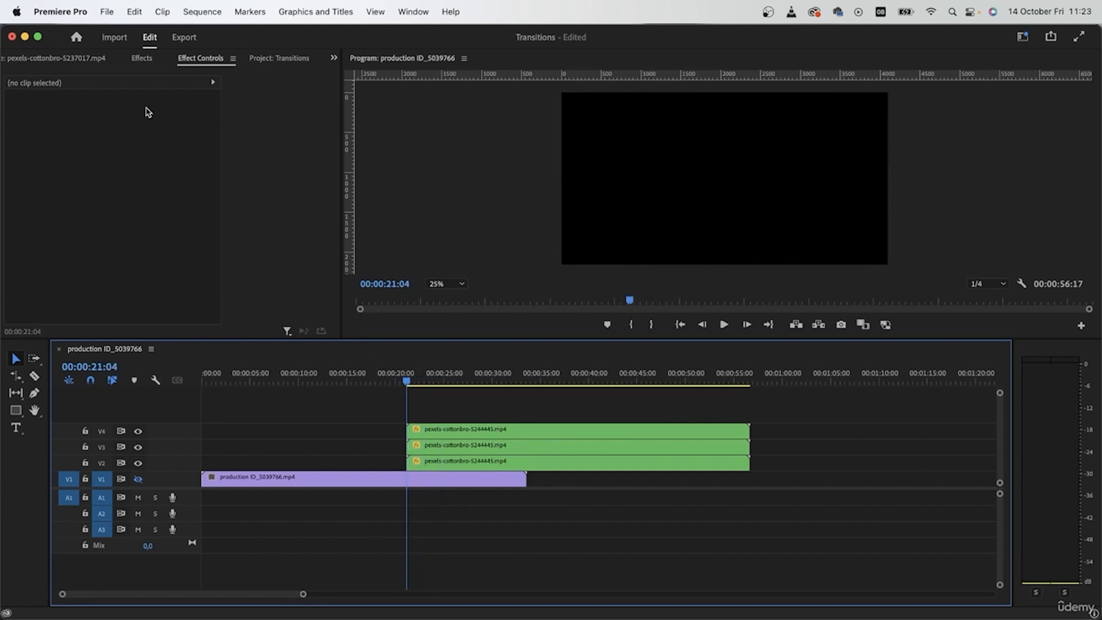
click(141, 59)
drag(41, 171, 422, 447)
drag(69, 167, 459, 463)
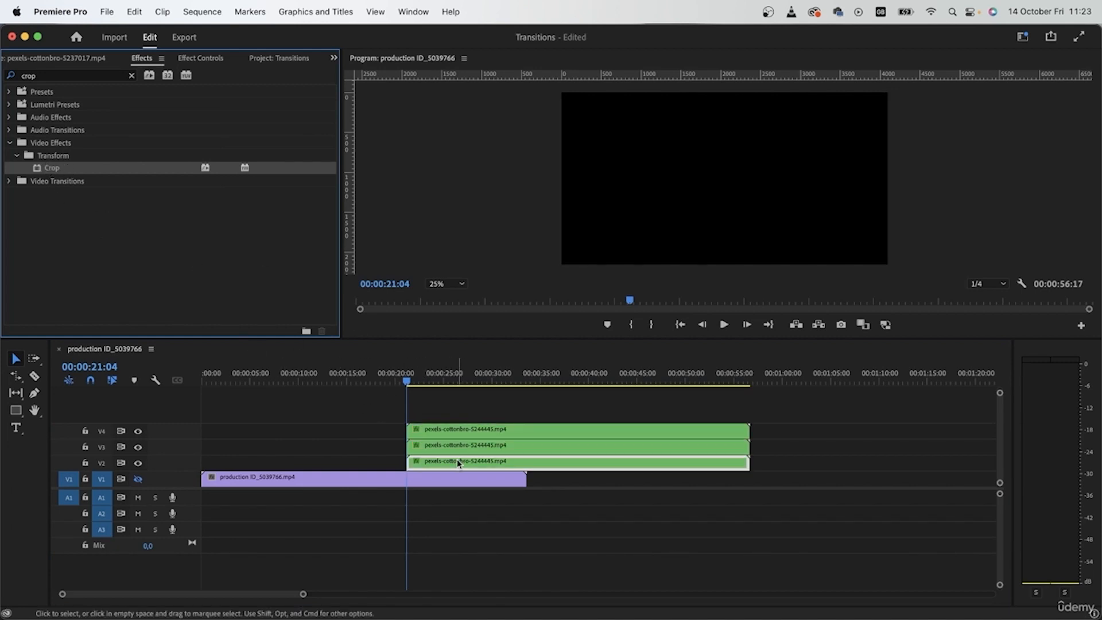
Keyframe the V2 clip's Crop Bottom value from 100% at 00:00:21:06 to 0% a couple of seconds further on
click(442, 469)
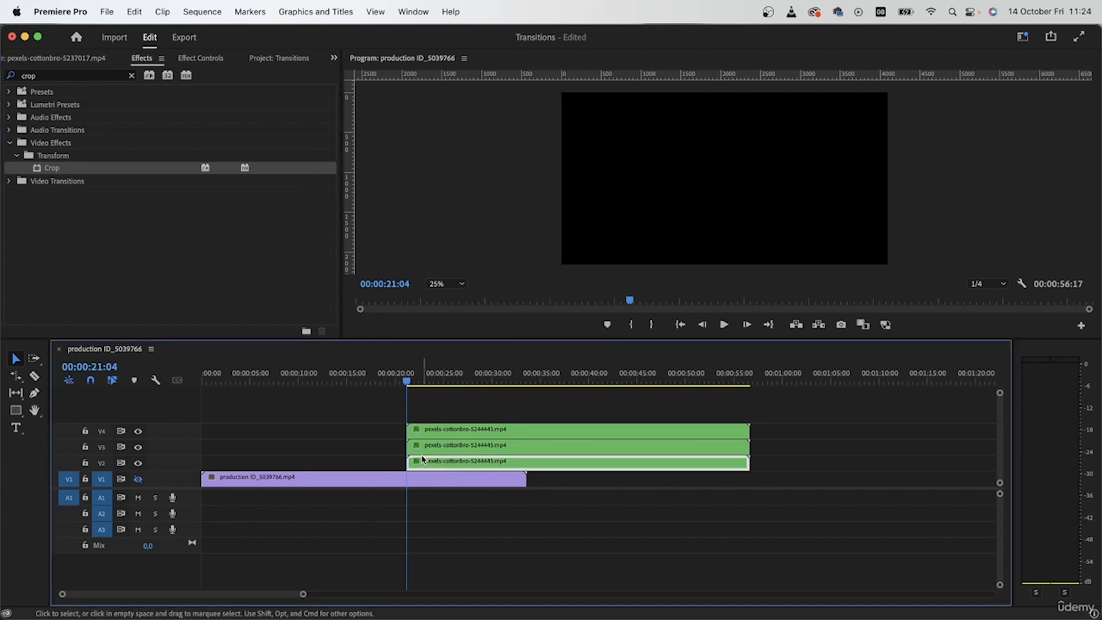
click(204, 60)
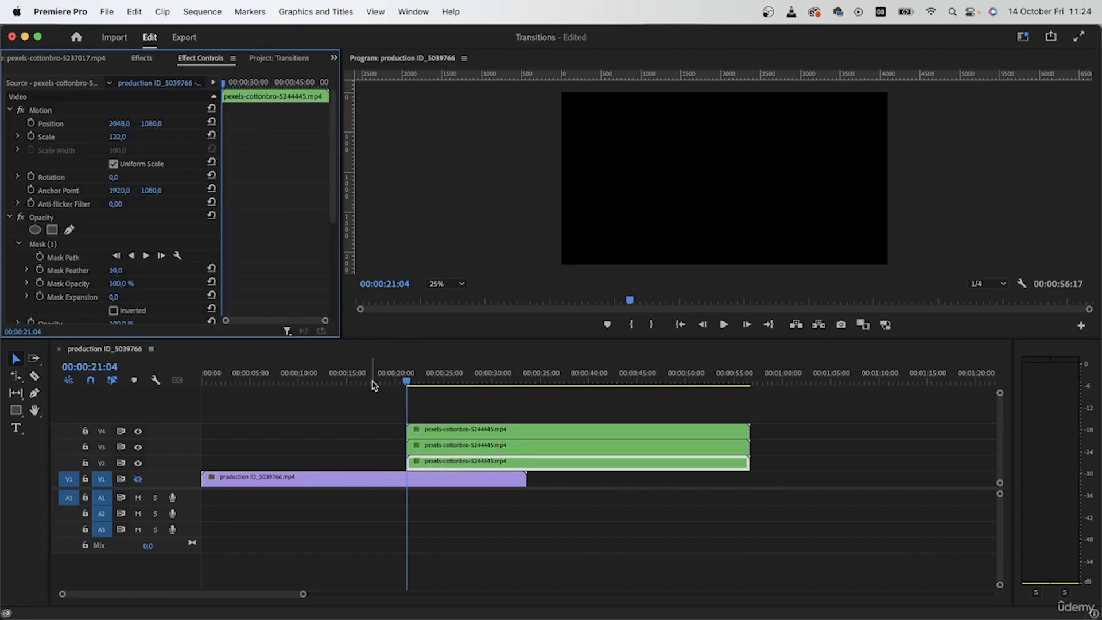
scroll(259, 264, down, 5)
drag(409, 380, 411, 380)
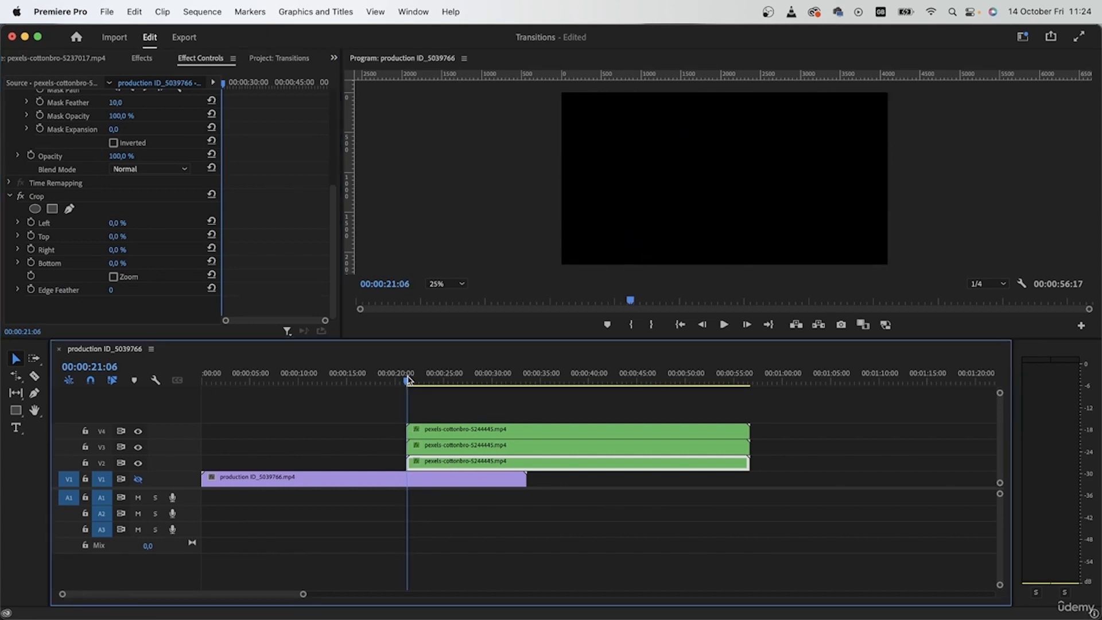
click(31, 264)
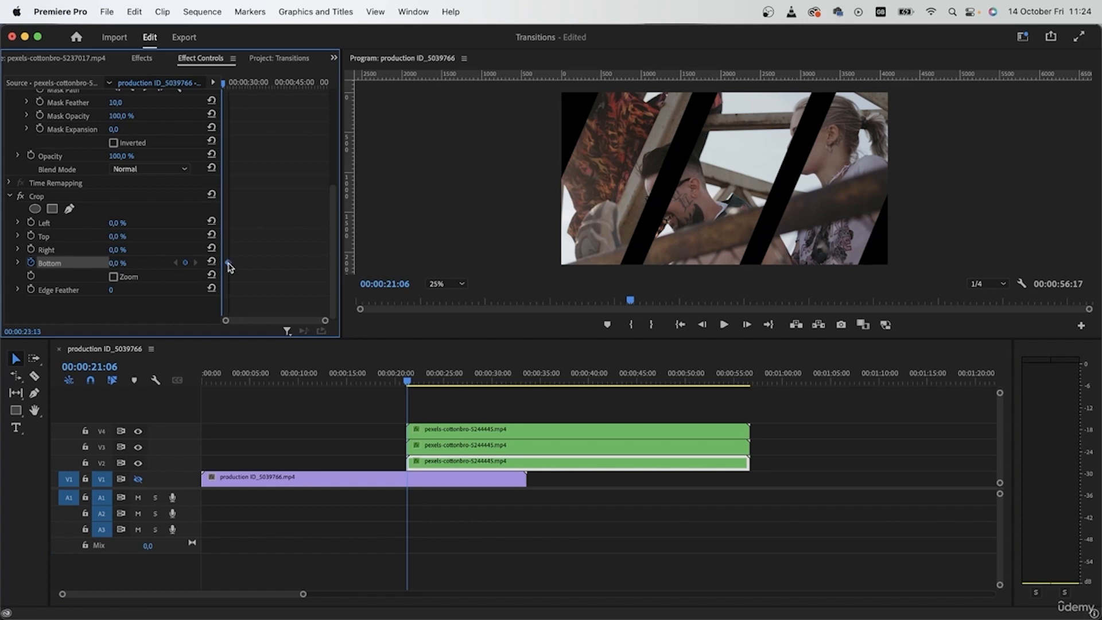
drag(117, 267, 175, 267)
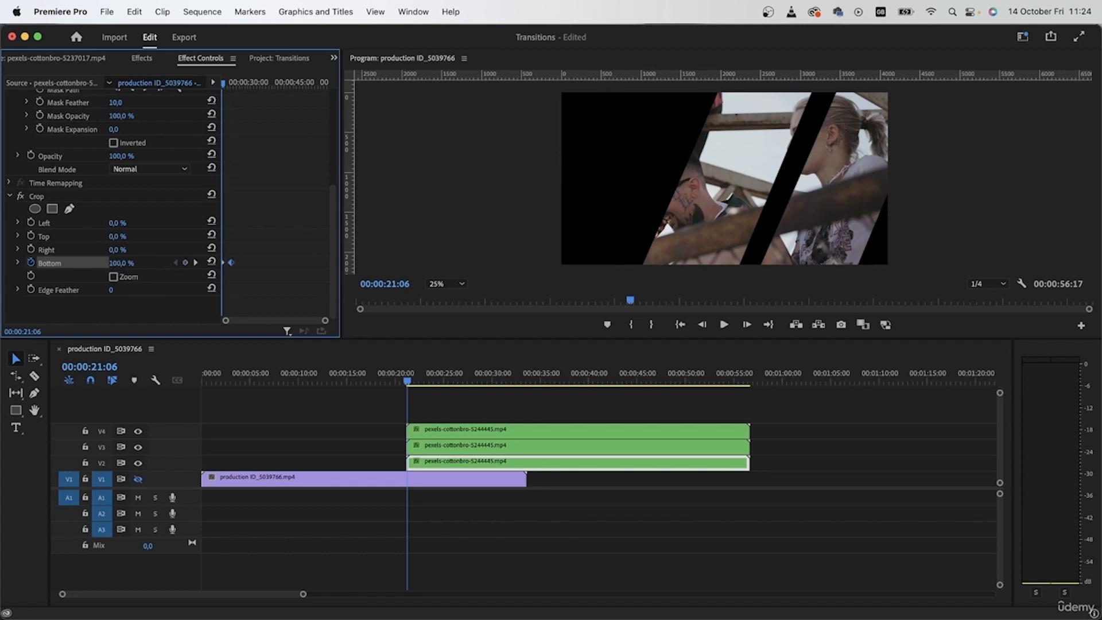
Preview the V2 clip's crop reveal and move its end keyframe closer to the start keyframe
click(397, 378)
key(space)
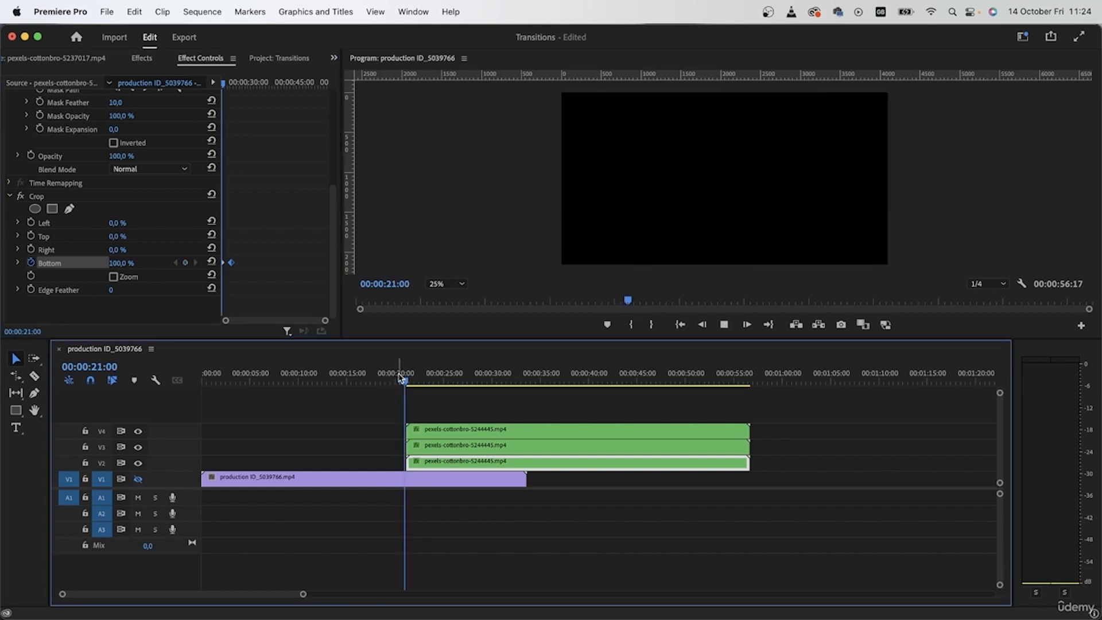
key(space)
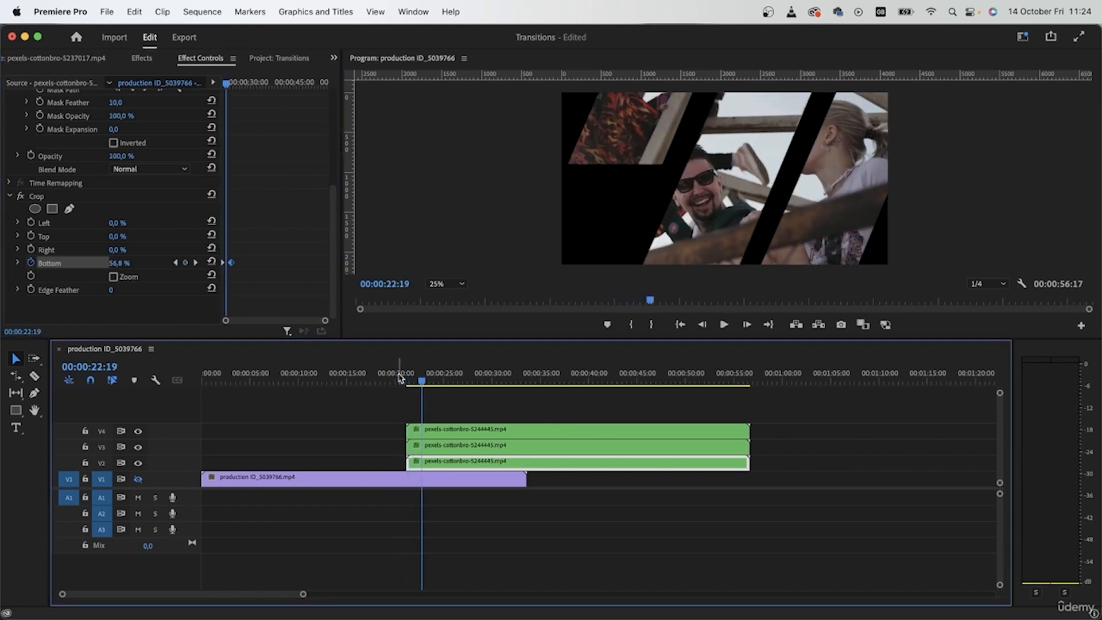
mouse_move(326, 321)
mouse_down()
mouse_move(286, 322)
mouse_move(342, 324)
mouse_up()
drag(232, 263, 225, 263)
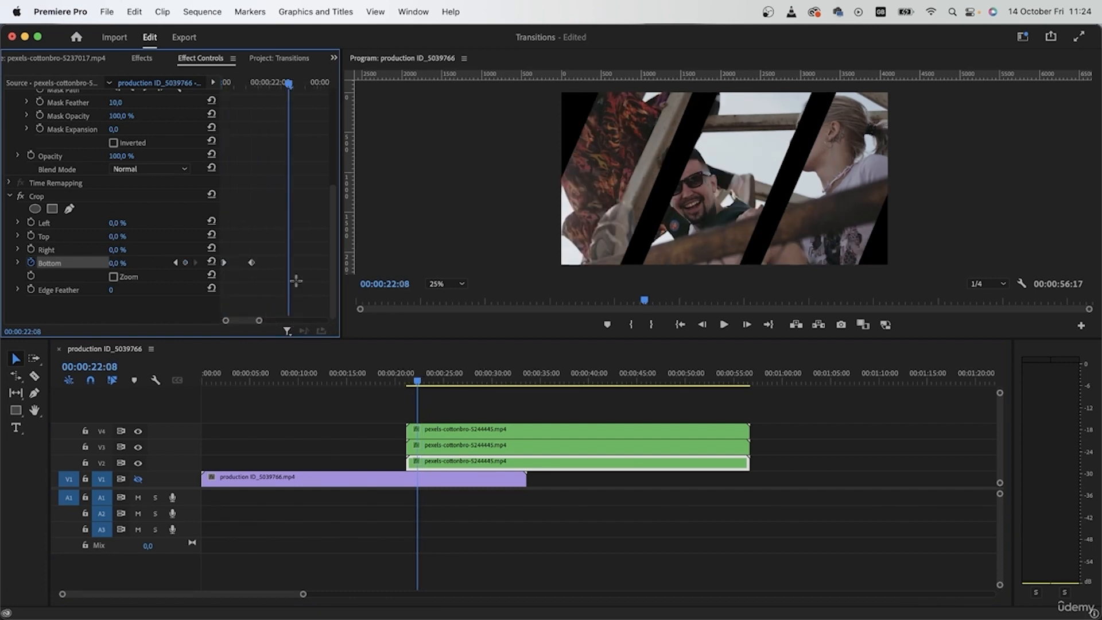
Set both Crop Bottom keyframes of the V2 clip to Bezier interpolation and play back the reveal
drag(295, 280, 224, 261)
right_click(252, 265)
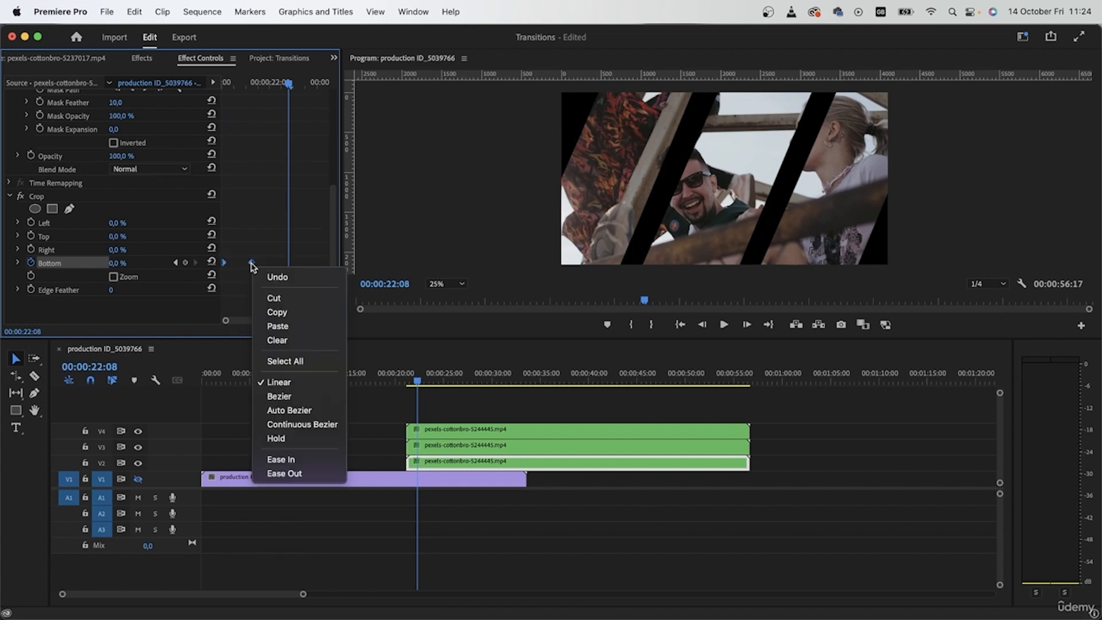
click(298, 396)
drag(289, 84, 178, 112)
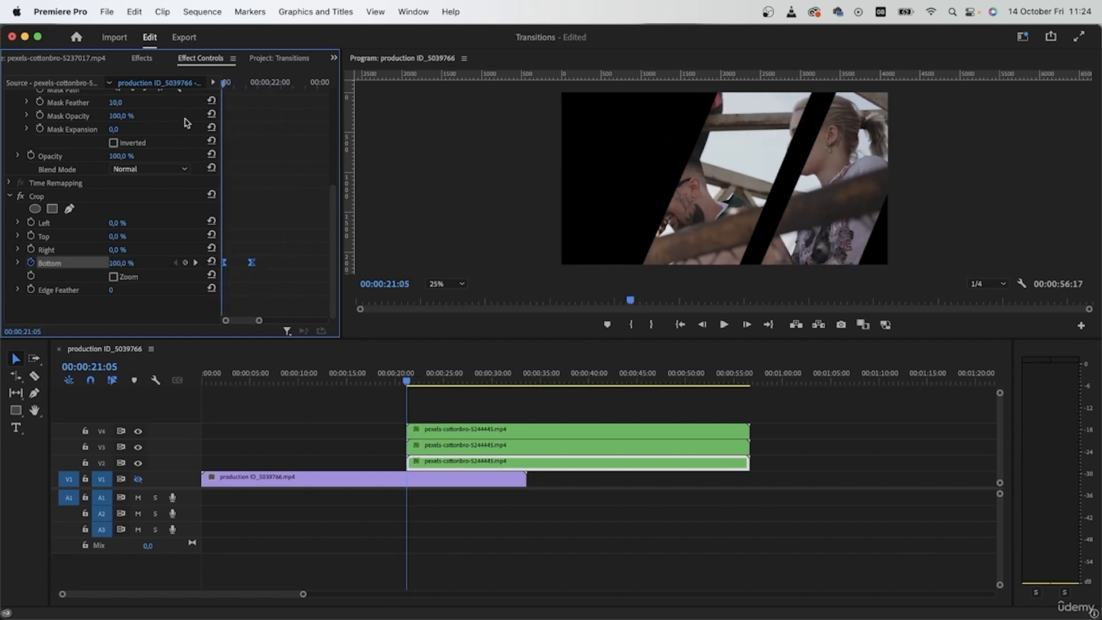
key(space)
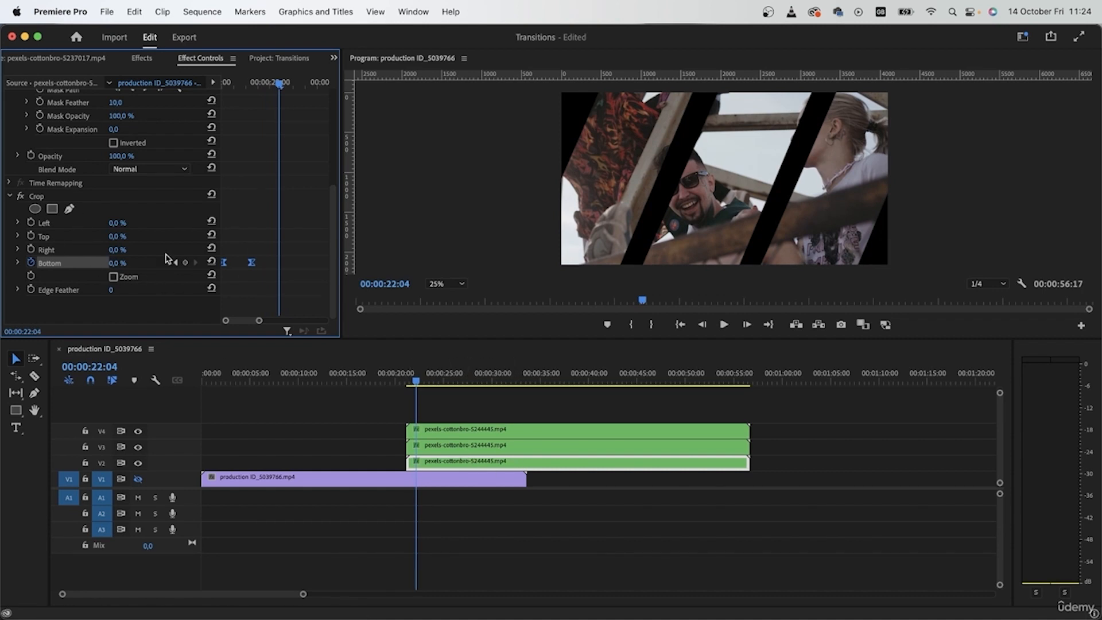
Copy the V2 clip's keyframed Crop effect onto the V4 clip, replacing the V4 clip's existing Crop
click(49, 198)
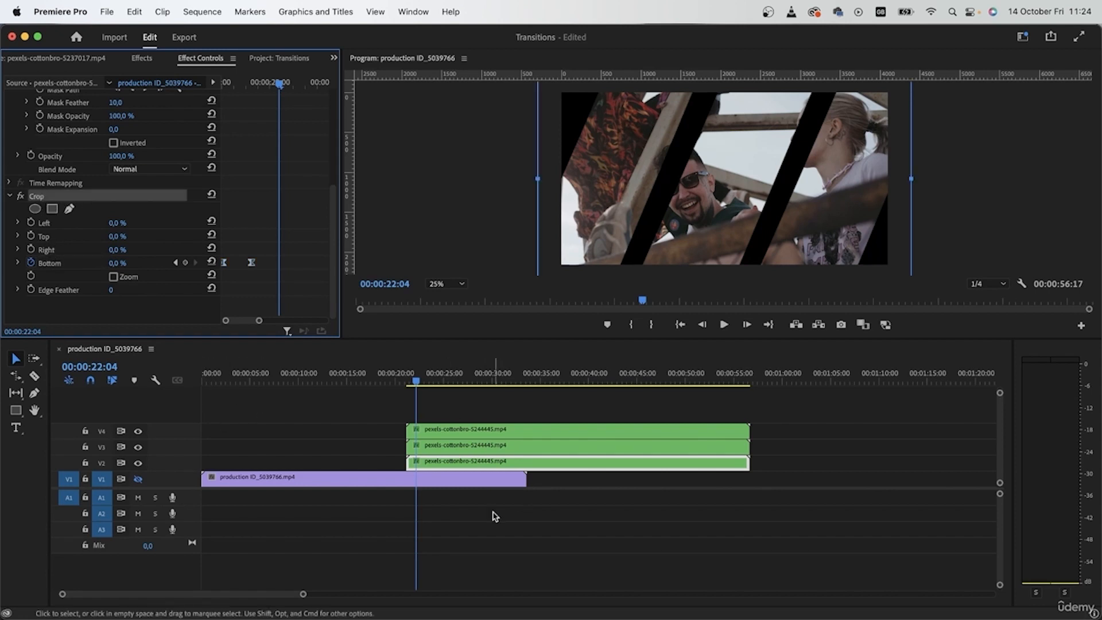
click(456, 434)
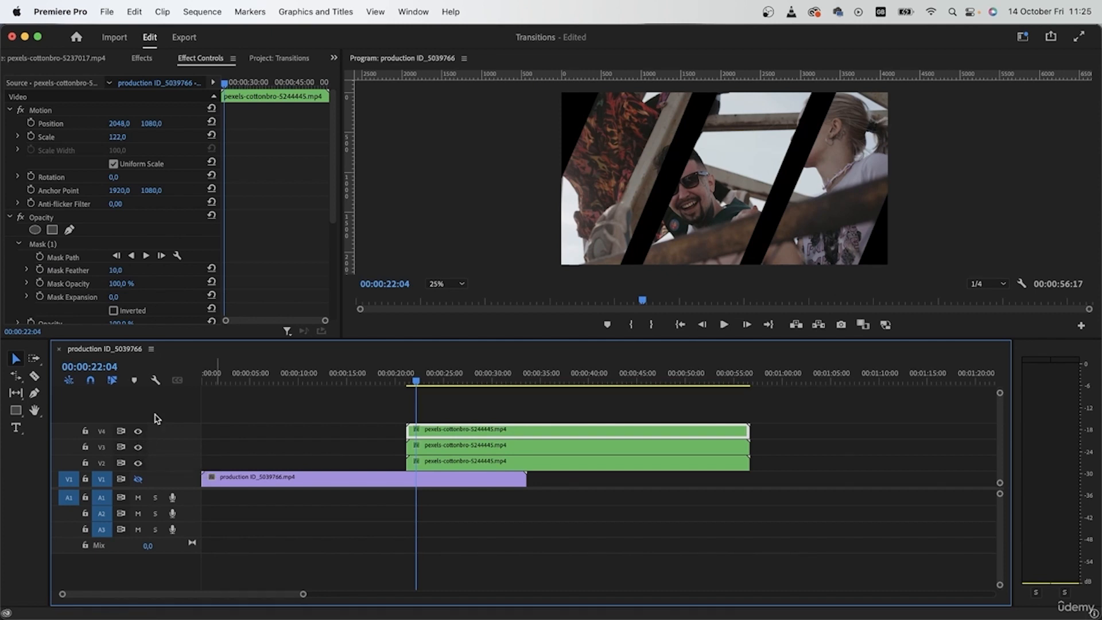
scroll(58, 300, down, 5)
click(42, 213)
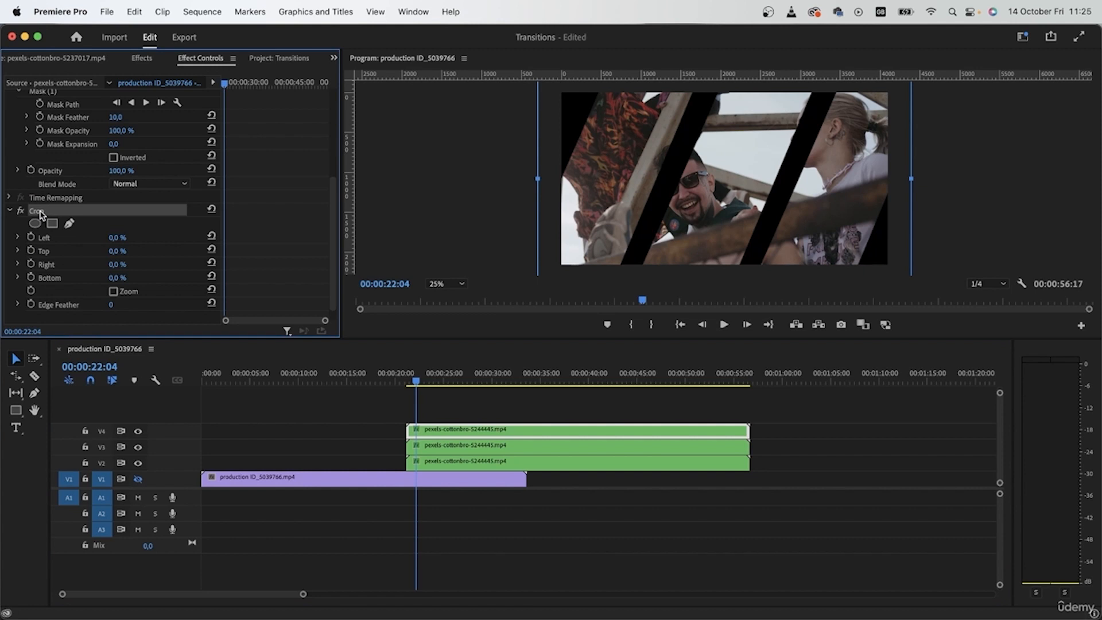
drag(415, 381, 414, 381)
click(435, 447)
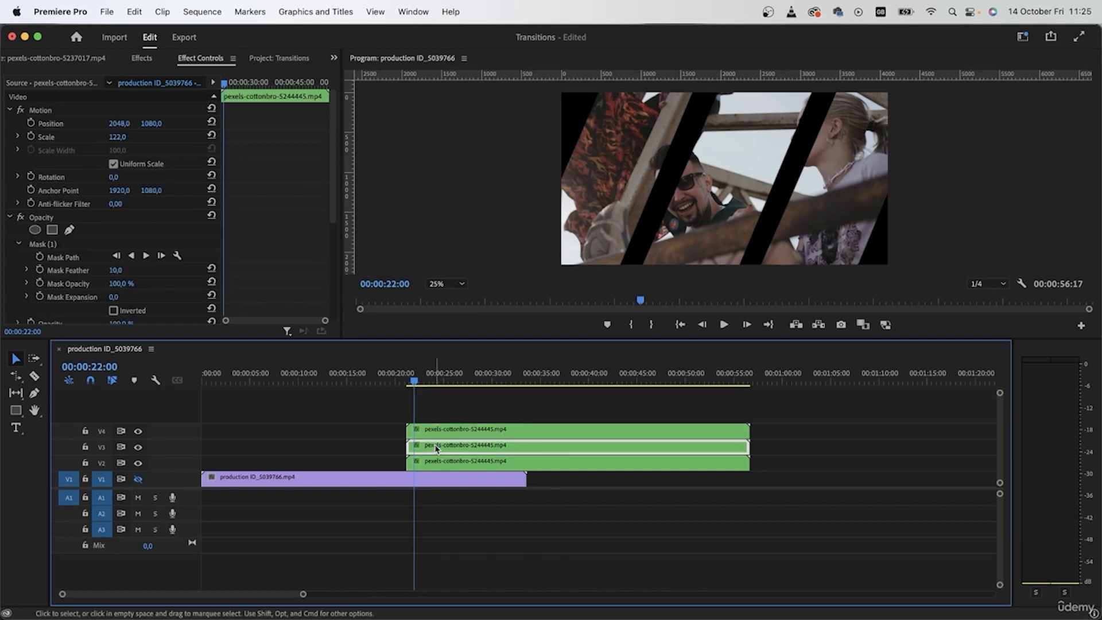
scroll(183, 319, down, 5)
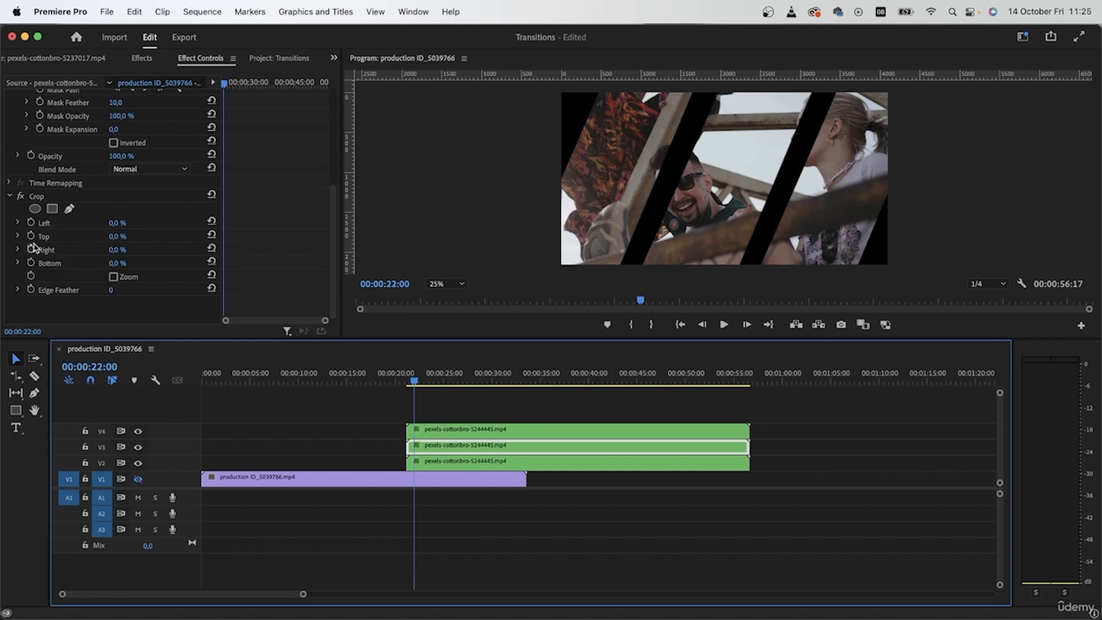
click(424, 435)
scroll(253, 270, down, 5)
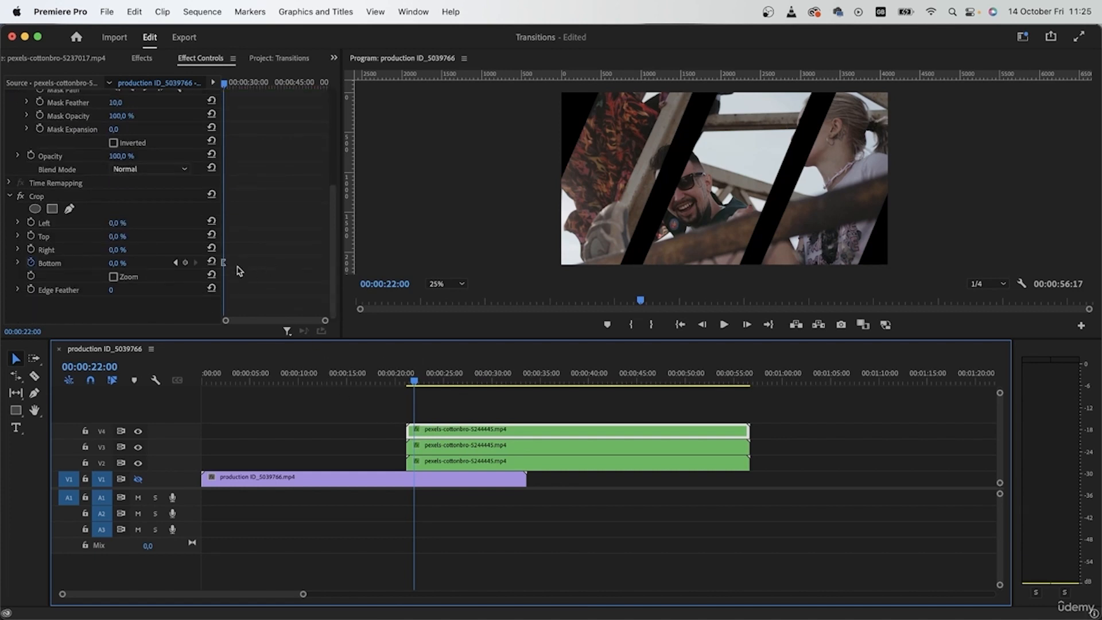
Keyframe the V3 clip's Crop Top value from 100% at 00:00:21:05 to 0% at 00:00:21:18, matching the V4 end keyframe
drag(325, 320, 137, 309)
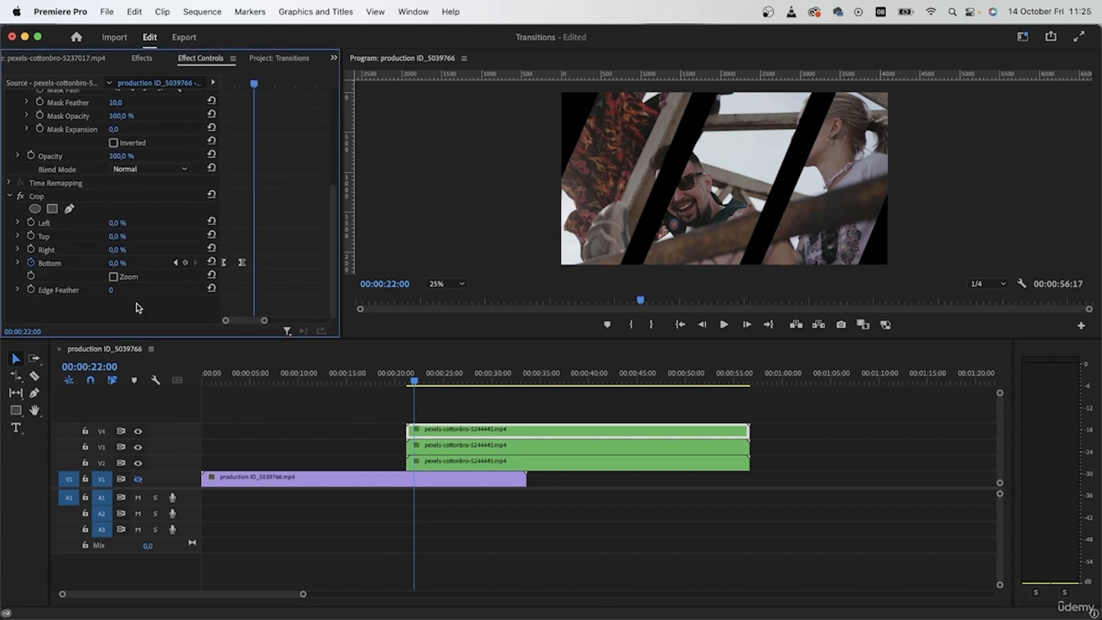
click(175, 263)
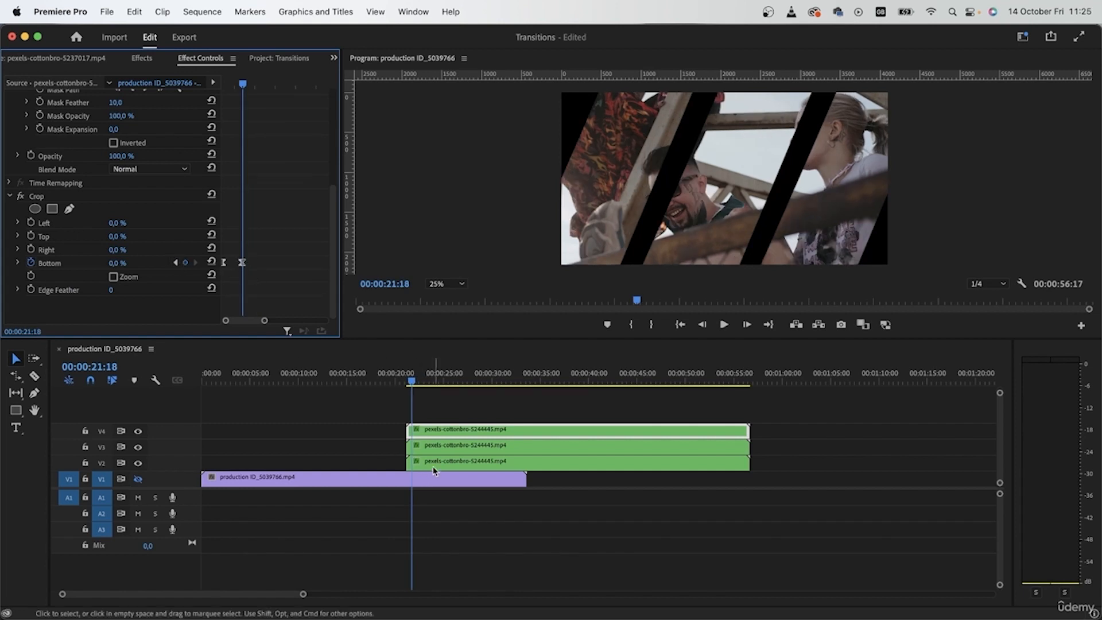
click(433, 441)
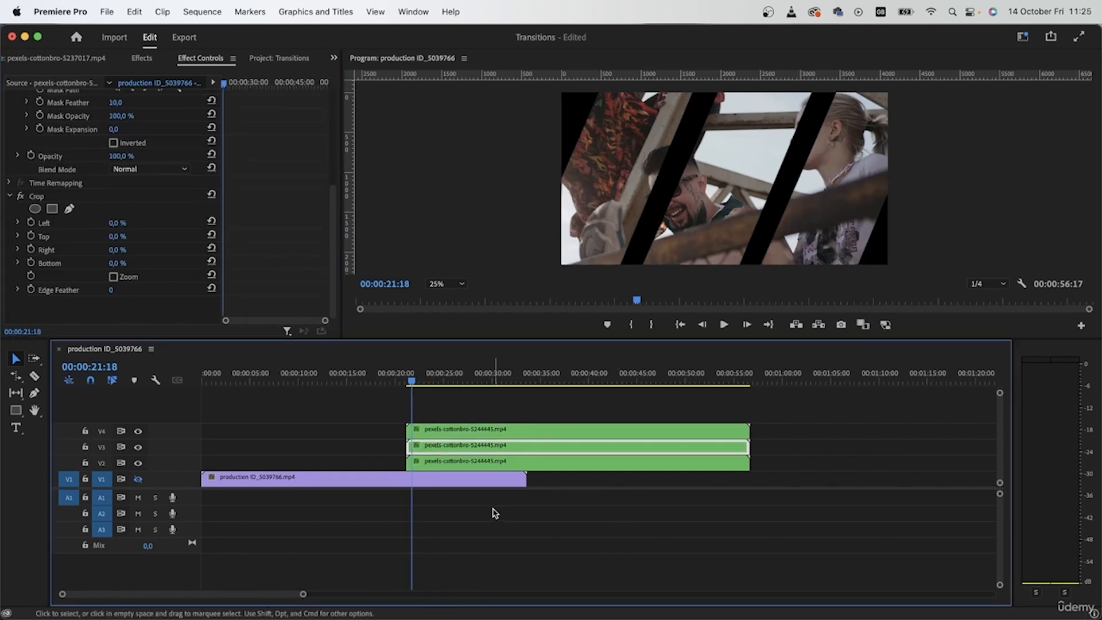
click(31, 236)
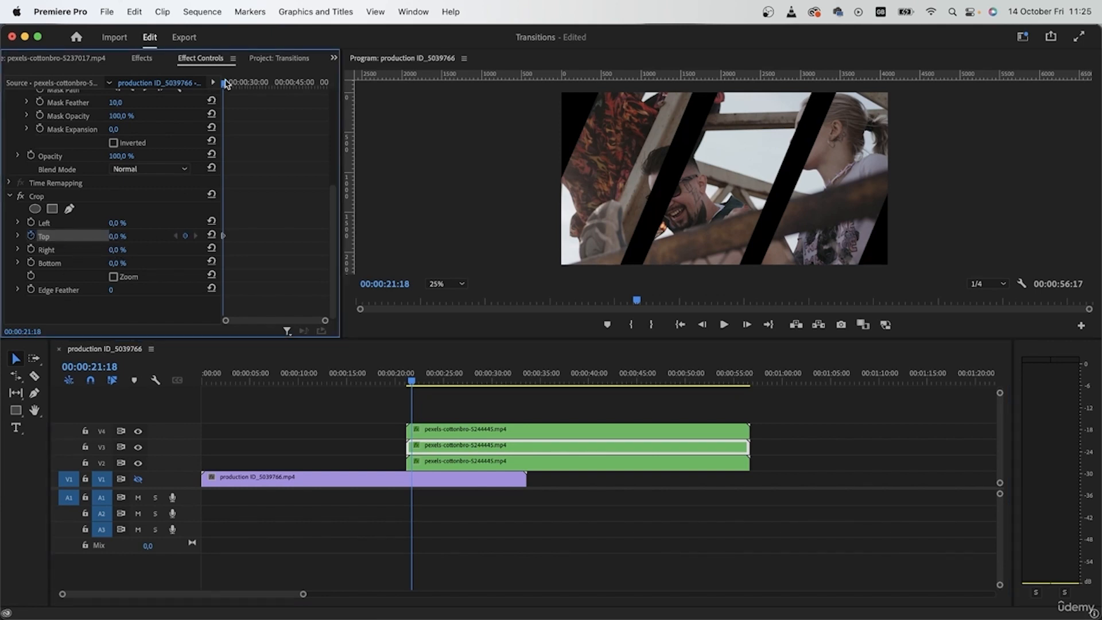
drag(223, 84, 222, 89)
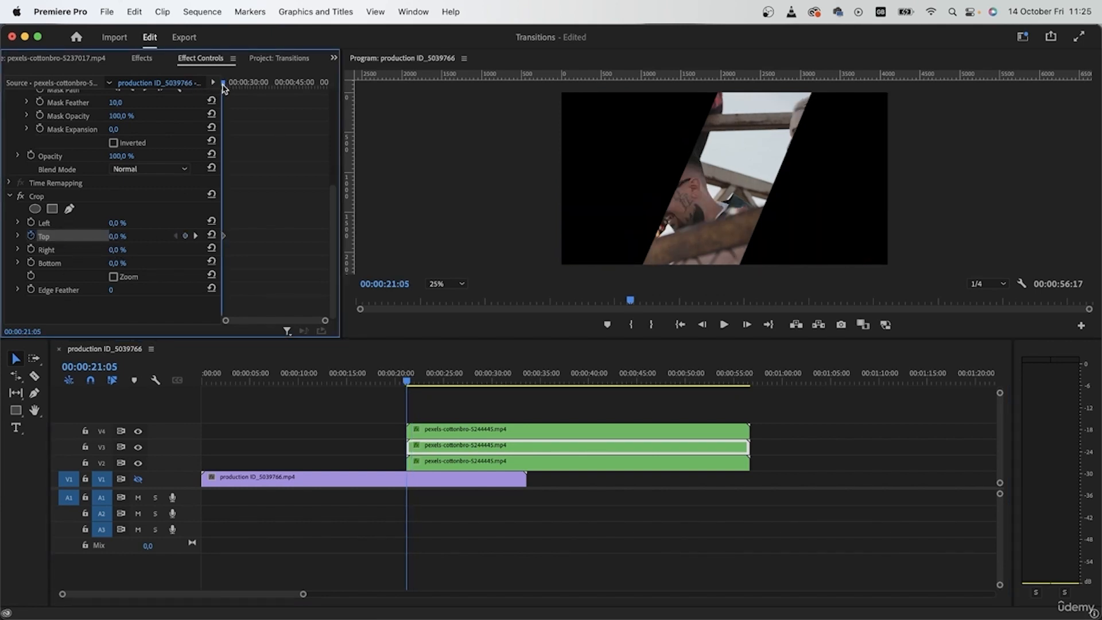
drag(111, 240, 166, 240)
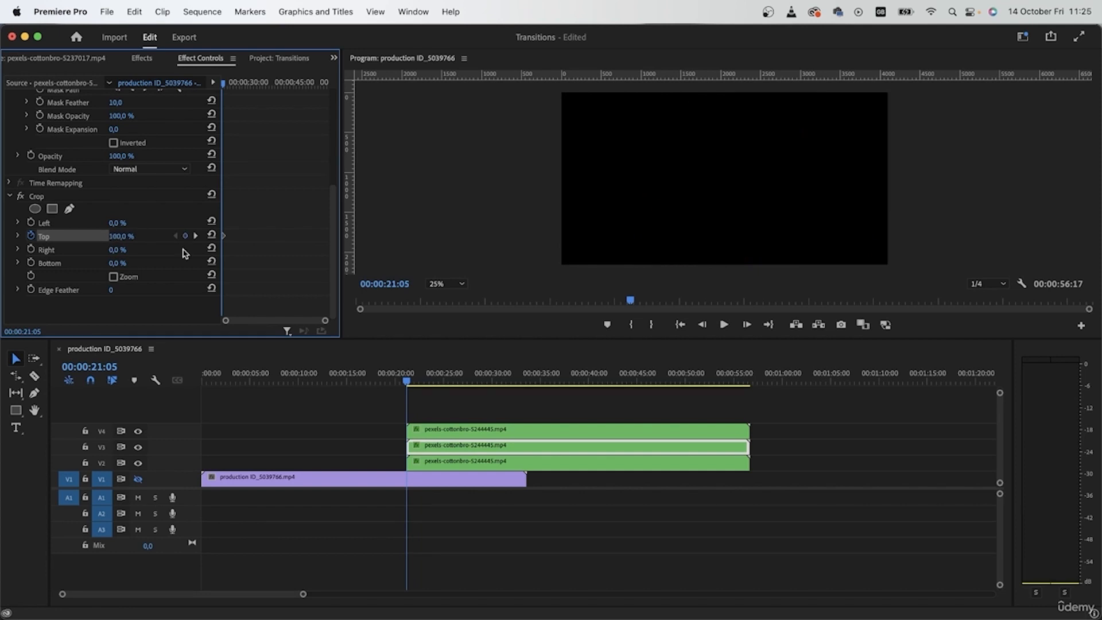
Set the V3 clip's first Crop Top keyframe to Bezier interpolation and play back the reveal
right_click(223, 235)
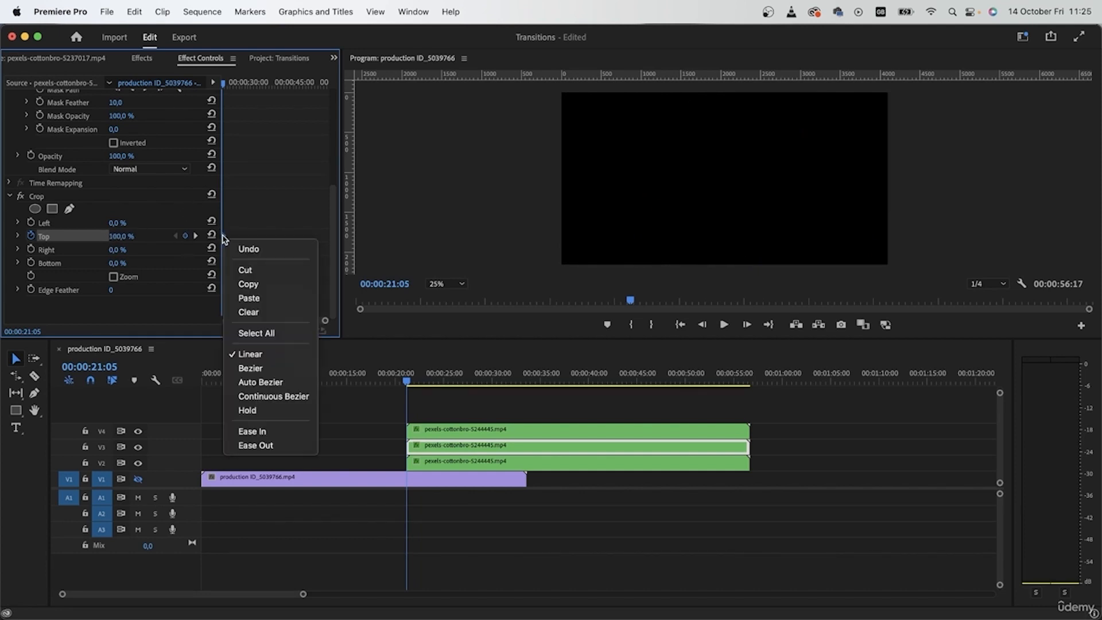
click(276, 370)
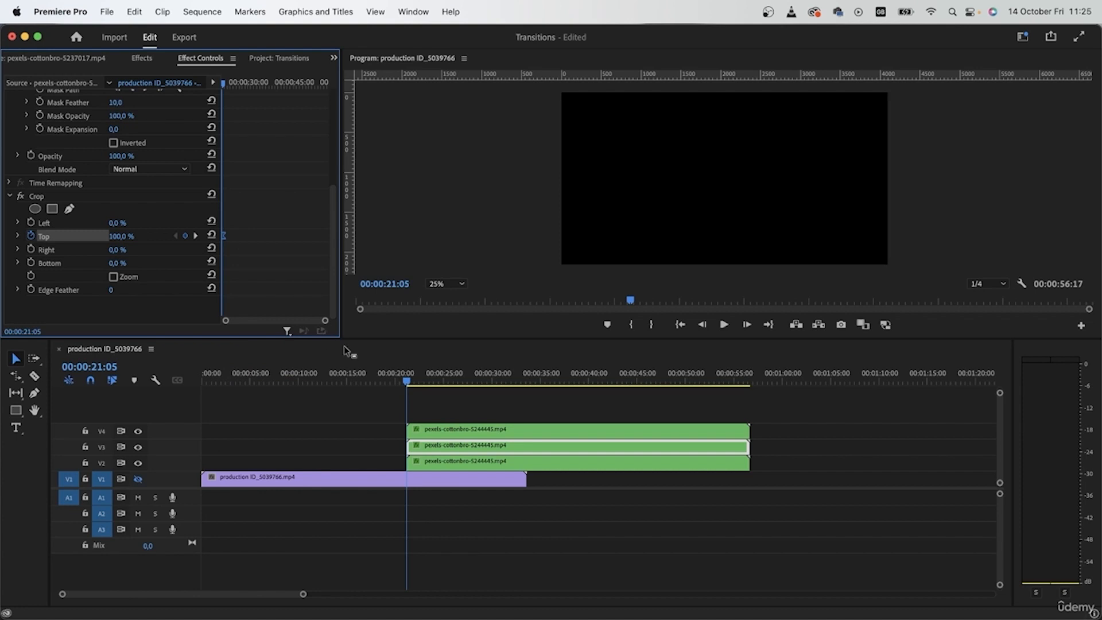
click(398, 382)
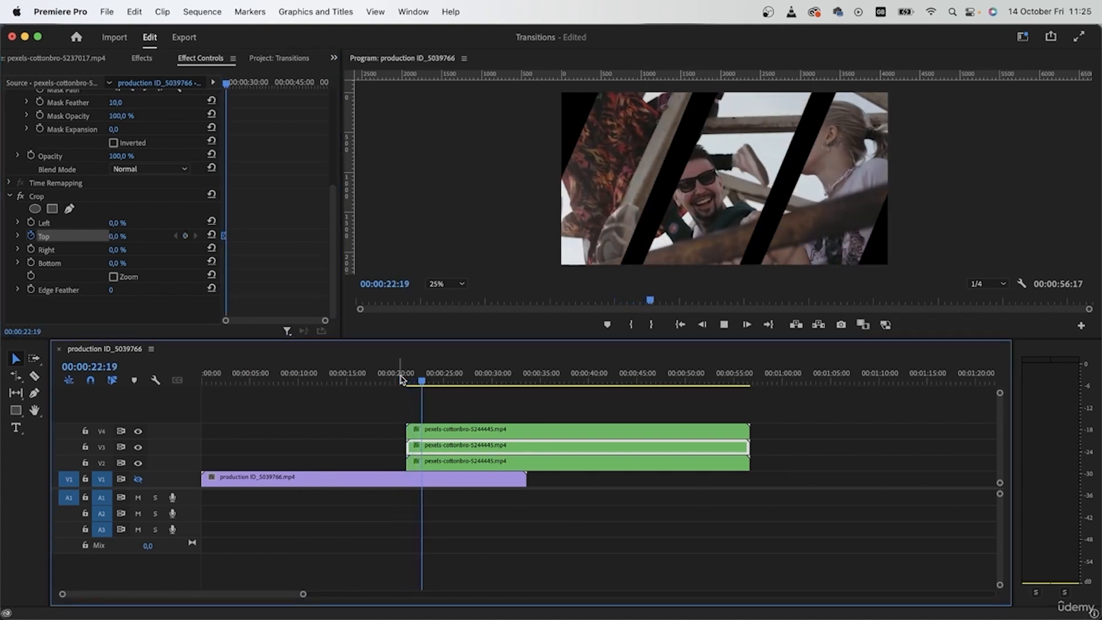
click(400, 379)
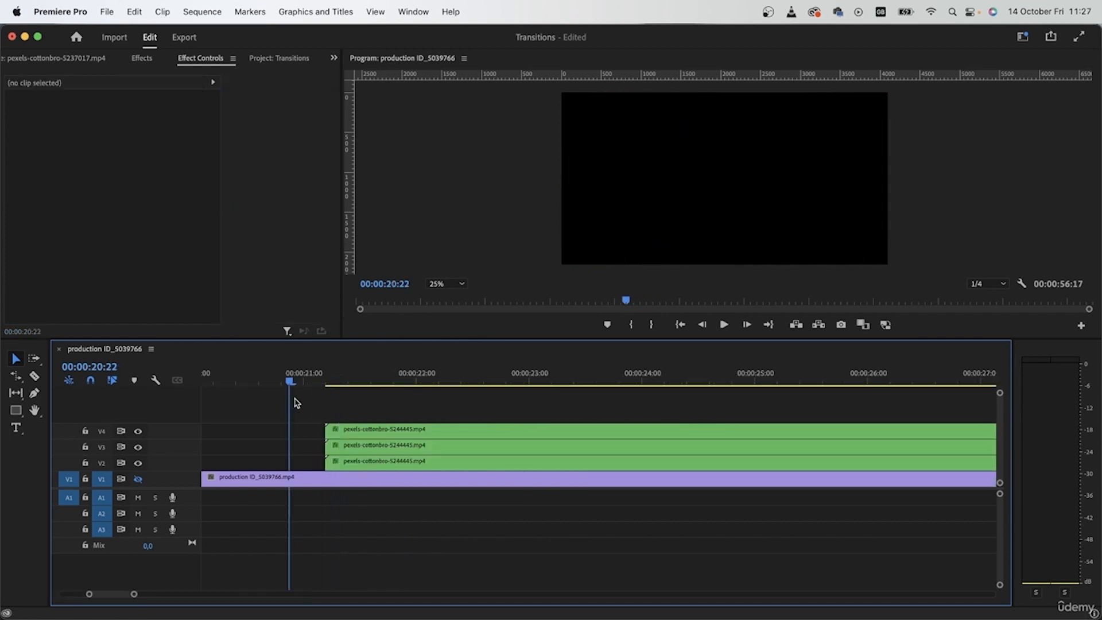
Move the V3 clip's first Crop Top keyframe to 00:00:21:07 and scrub through the staggered reveal
drag(294, 402, 330, 413)
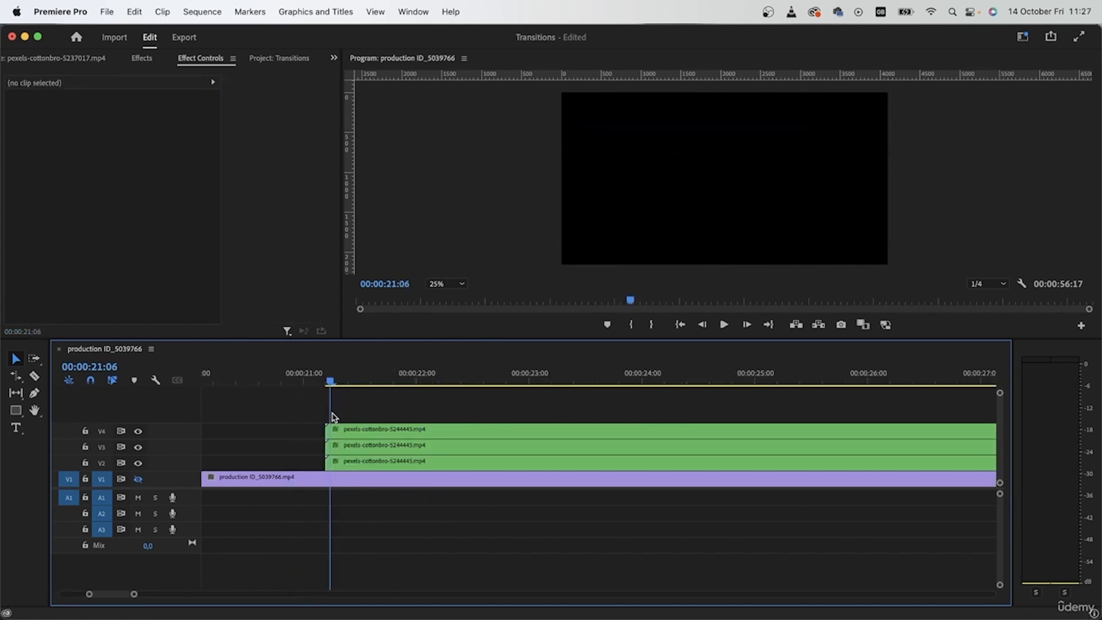
click(359, 467)
scroll(250, 292, down, 1)
scroll(250, 292, down, 5)
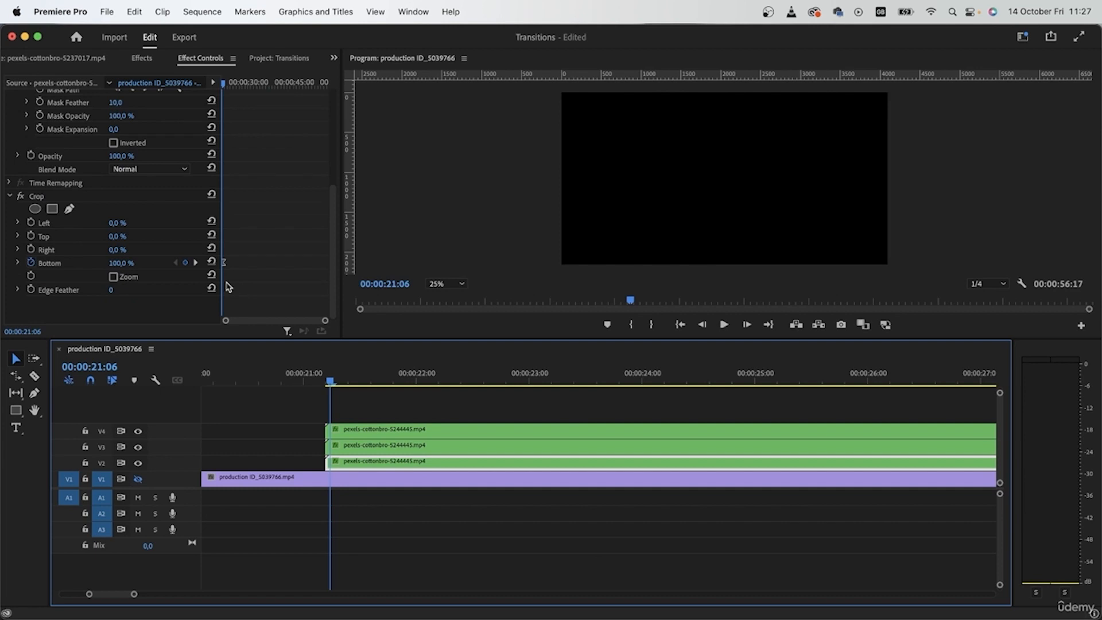
click(345, 447)
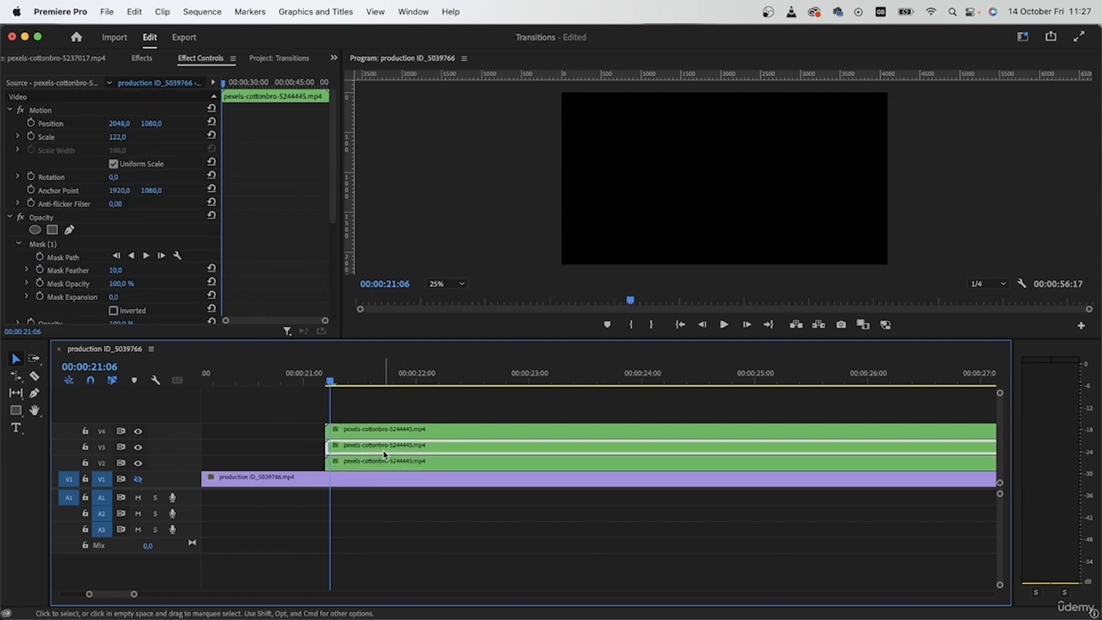
scroll(241, 293, up, 5)
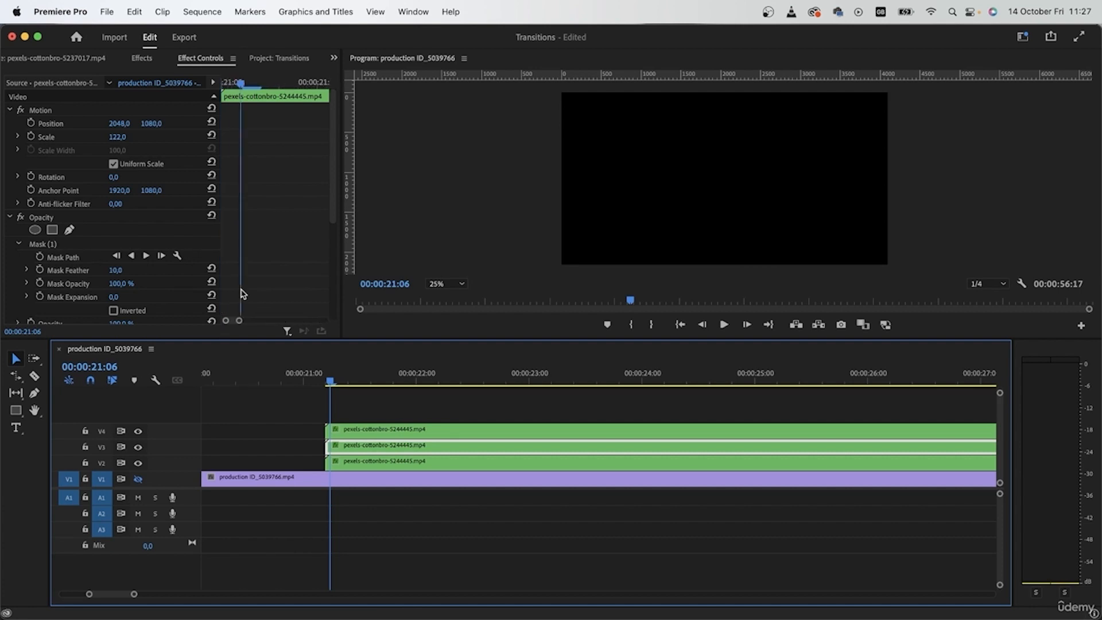
scroll(291, 240, down, 5)
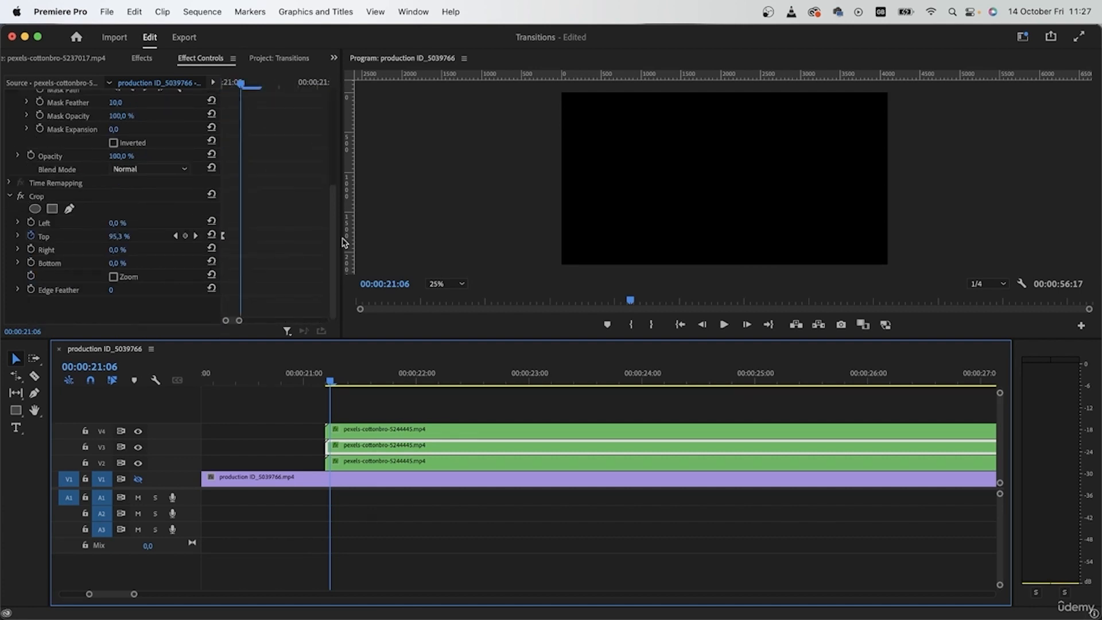
drag(344, 228, 551, 230)
drag(219, 237, 248, 236)
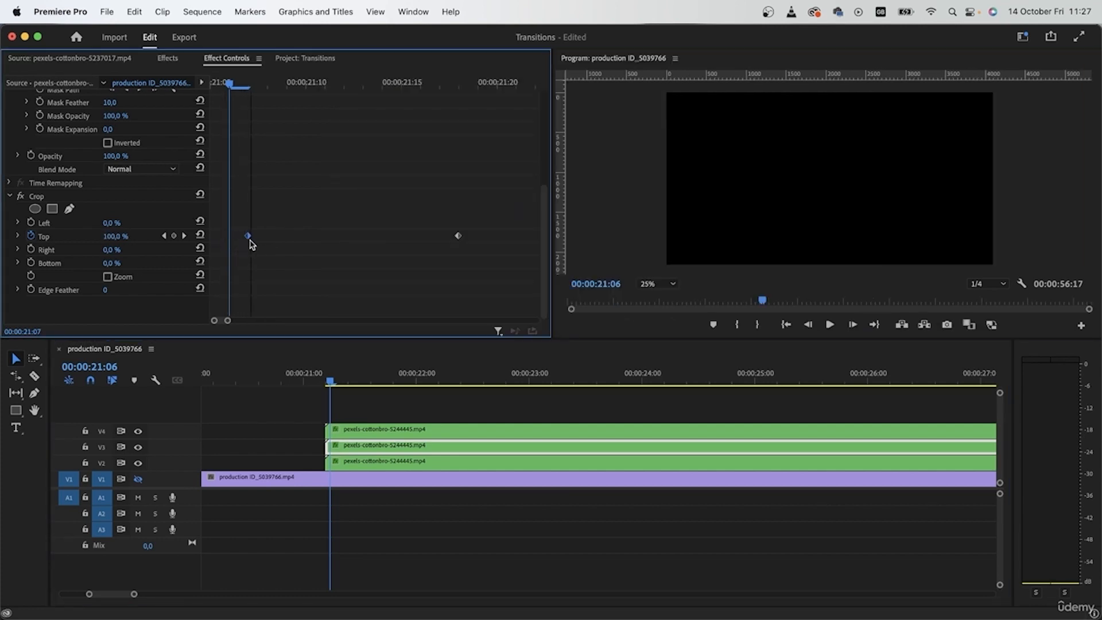
drag(319, 387, 350, 394)
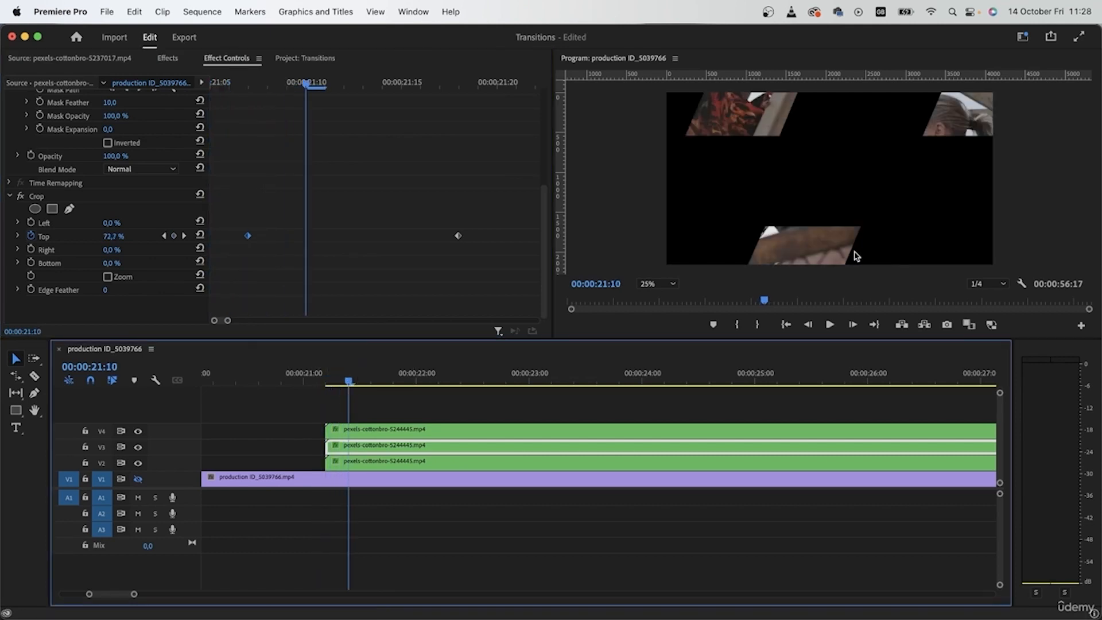
Move the V4 clip's first Crop Bottom keyframe to about 00:00:21:09 and scrub through the reveal
click(365, 430)
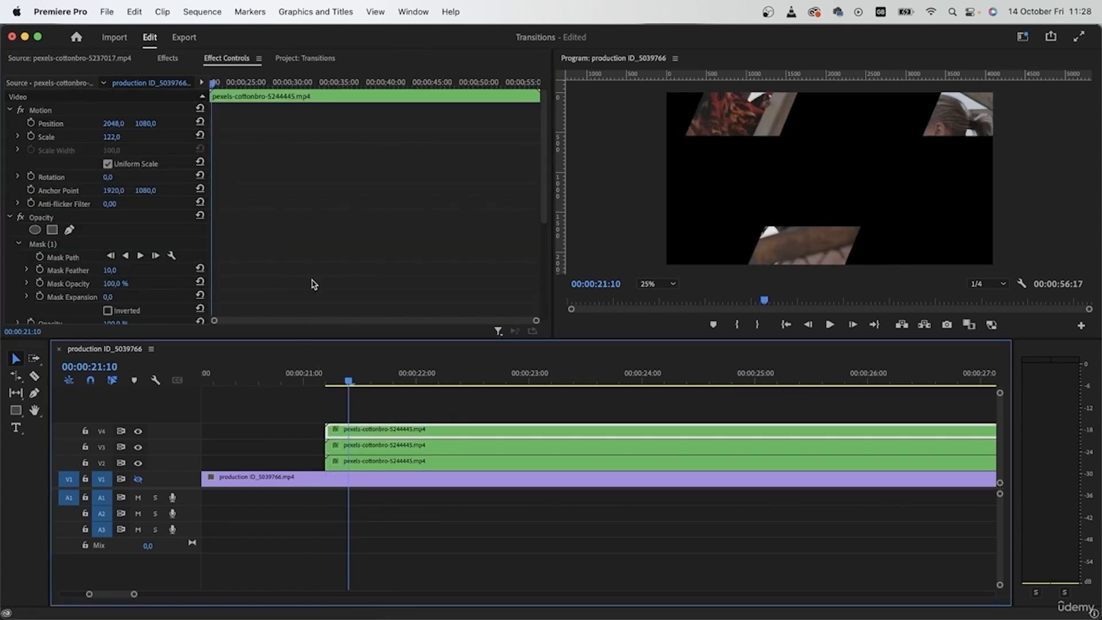
drag(535, 321, 230, 320)
drag(230, 267, 275, 269)
mouse_move(356, 385)
mouse_down()
mouse_move(317, 384)
mouse_move(381, 396)
mouse_move(362, 403)
mouse_up()
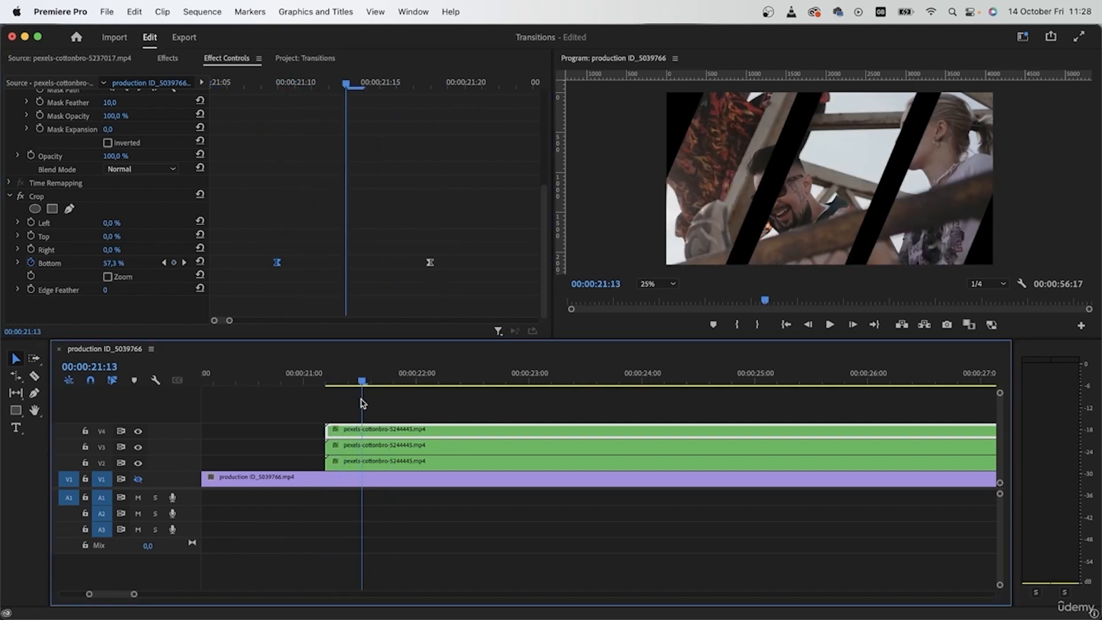
Set both Crop Top keyframes of the V3 clip to Bezier and shift them together to start at 00:00:21:15
drag(302, 229, 194, 246)
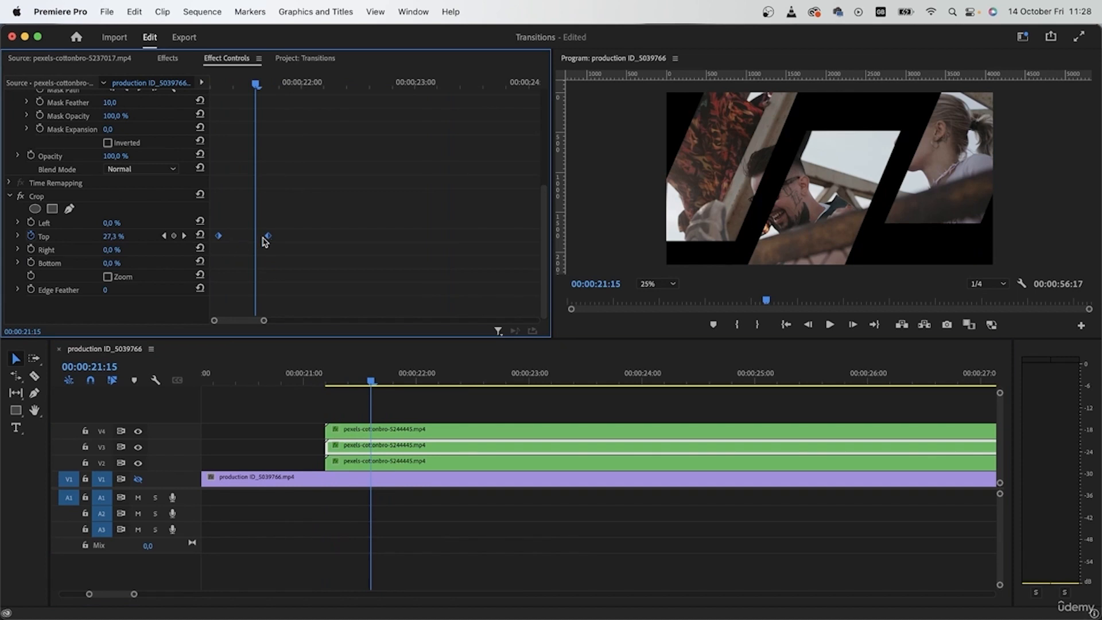
right_click(271, 237)
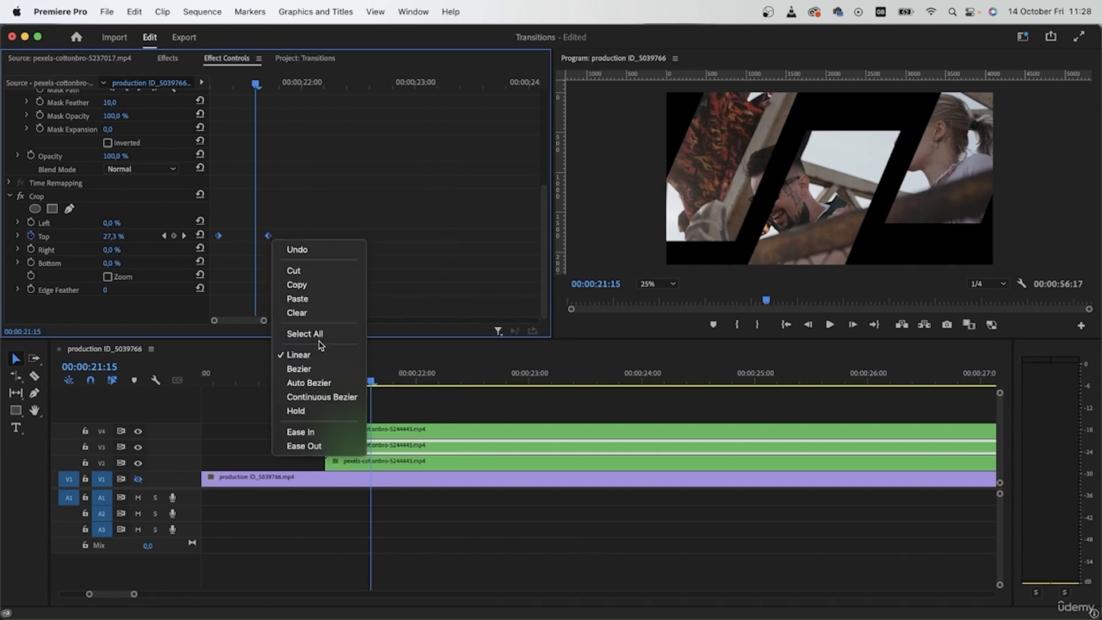
click(301, 369)
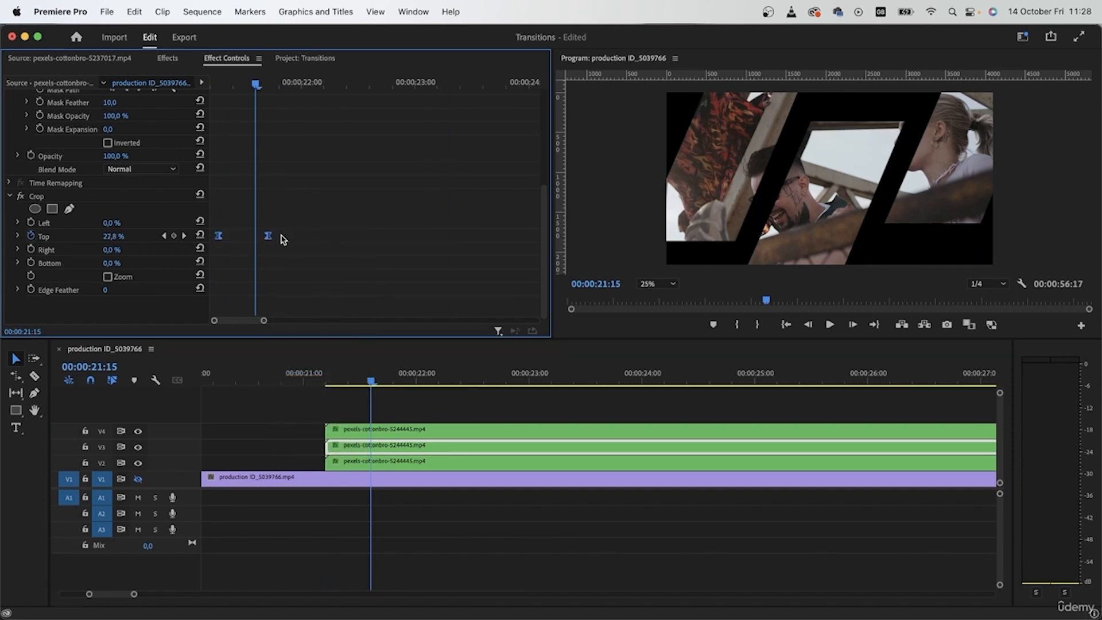
drag(270, 239, 305, 238)
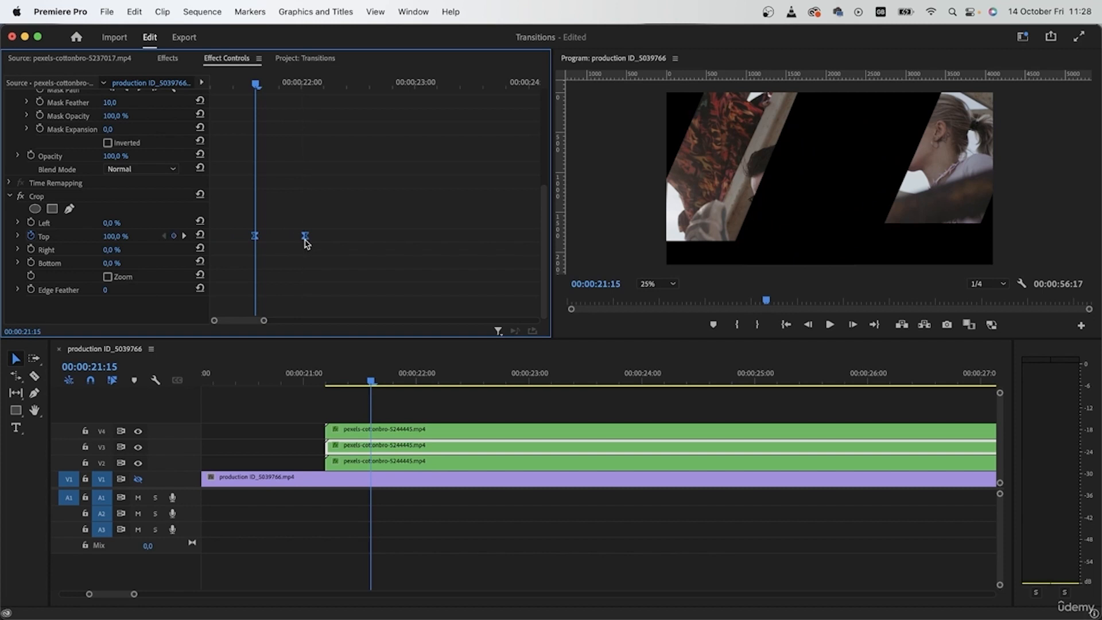
drag(371, 382, 406, 398)
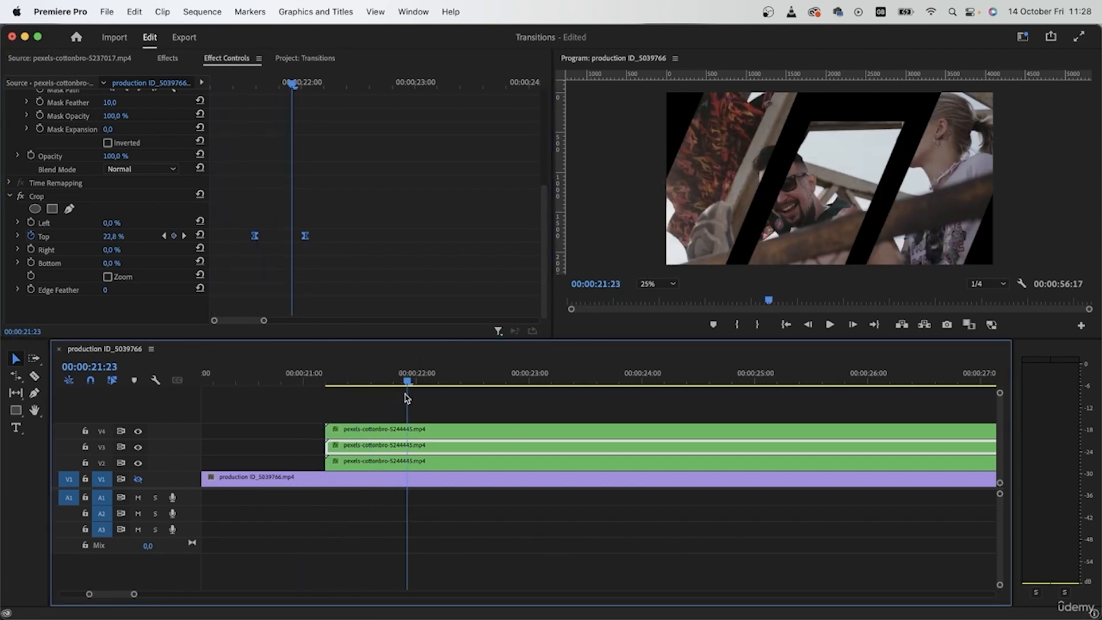
Shift both Crop Bottom keyframes of the V4 clip to end at about 00:00:22:06 and scrub through the three-strip reveal
click(447, 430)
scroll(526, 248, down, 5)
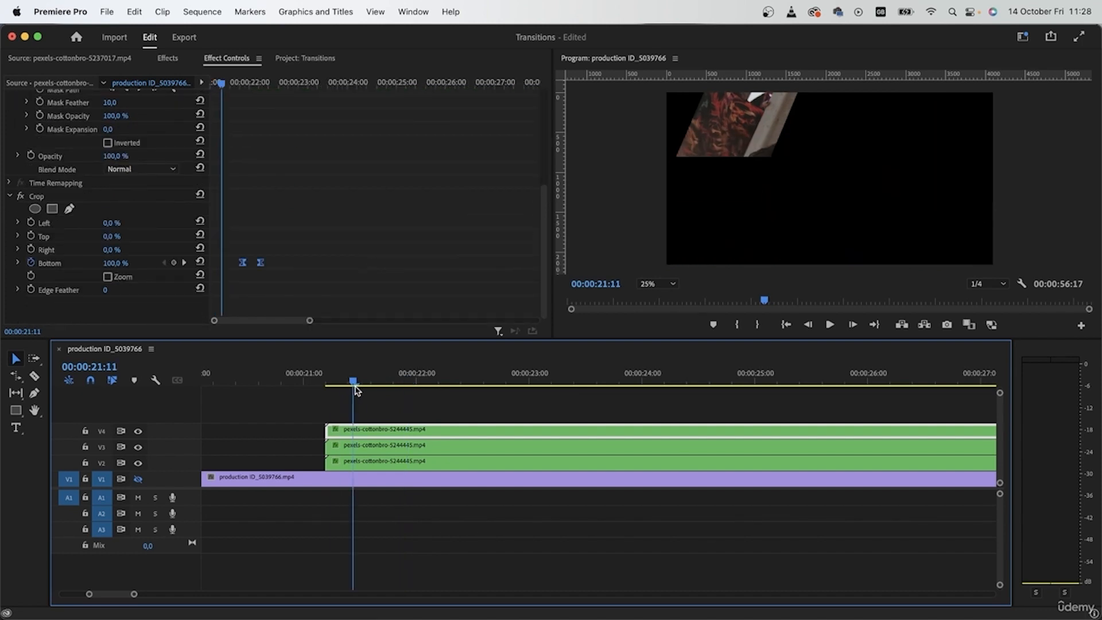
drag(353, 402, 443, 411)
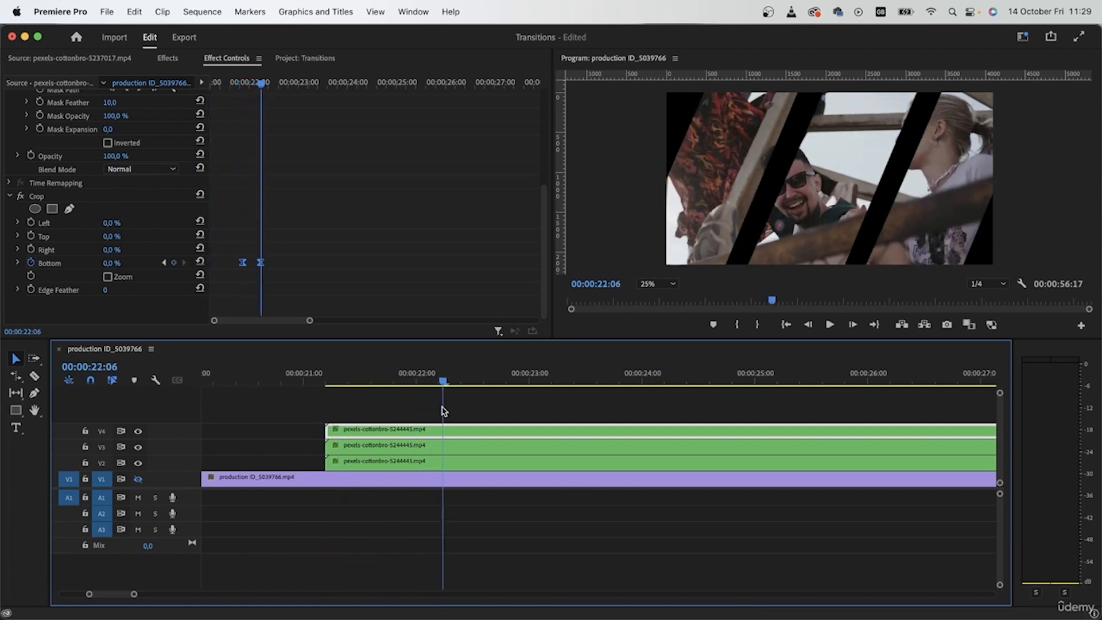
Keyframe the V2 clip's Mask Expansion from 0 at 00:00:22:06 to 360 at 00:00:22:09
click(425, 462)
scroll(288, 267, down, 2)
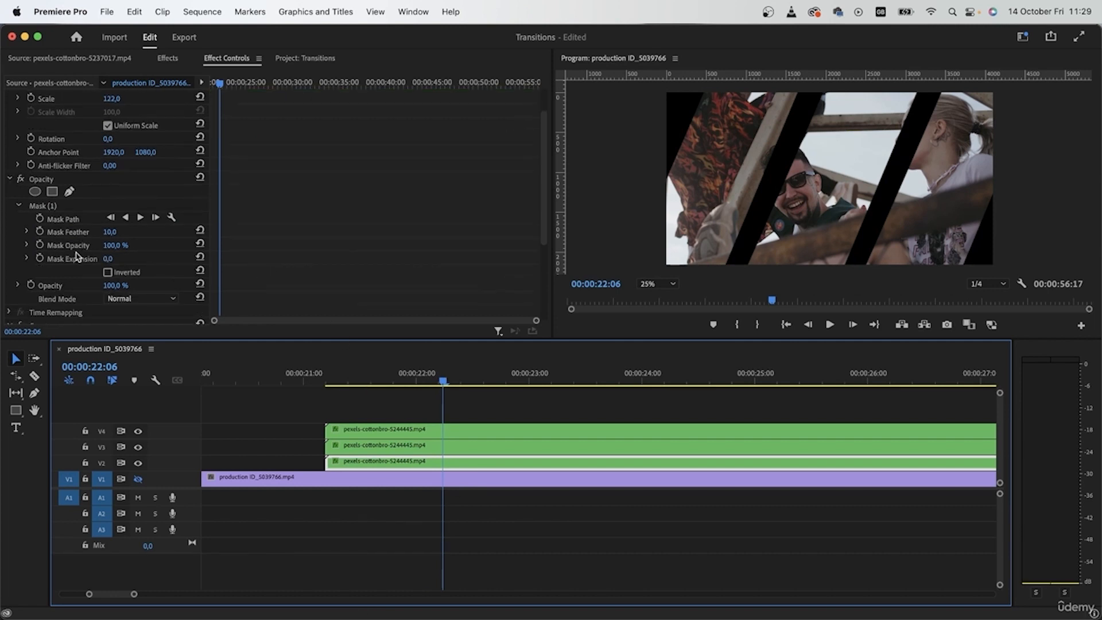
click(40, 259)
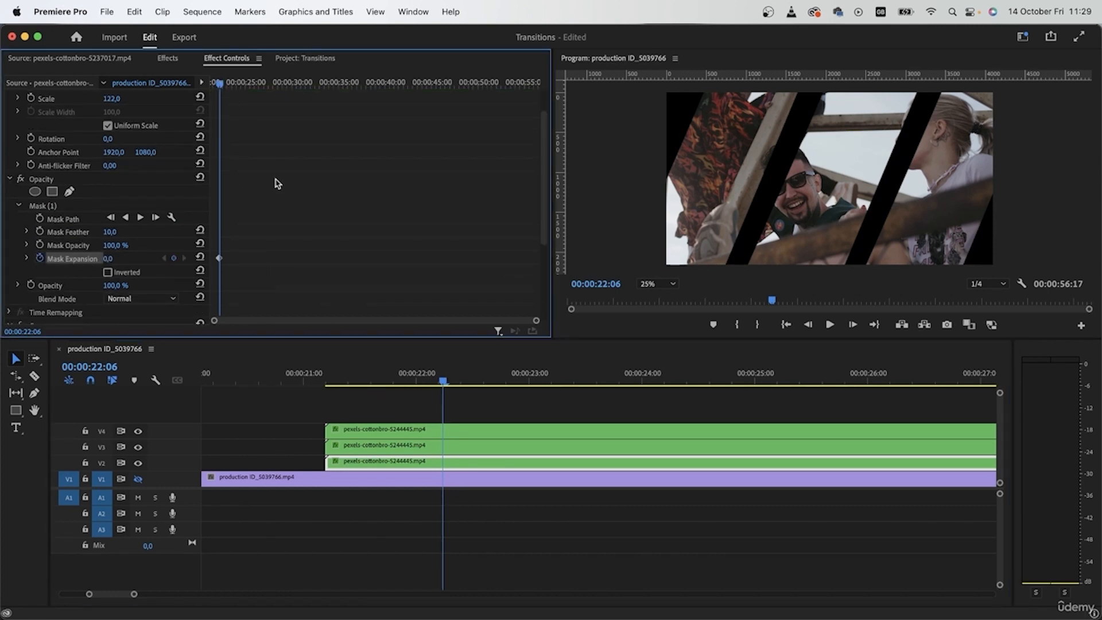
key(Right)
key(Right)
key(Right)
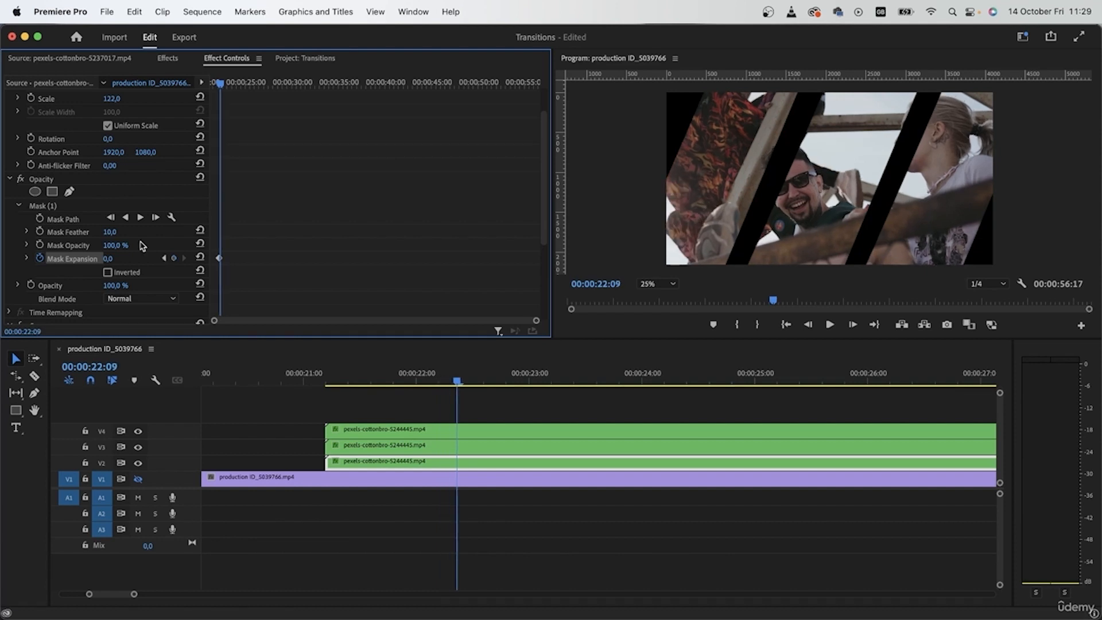
drag(108, 259, 202, 259)
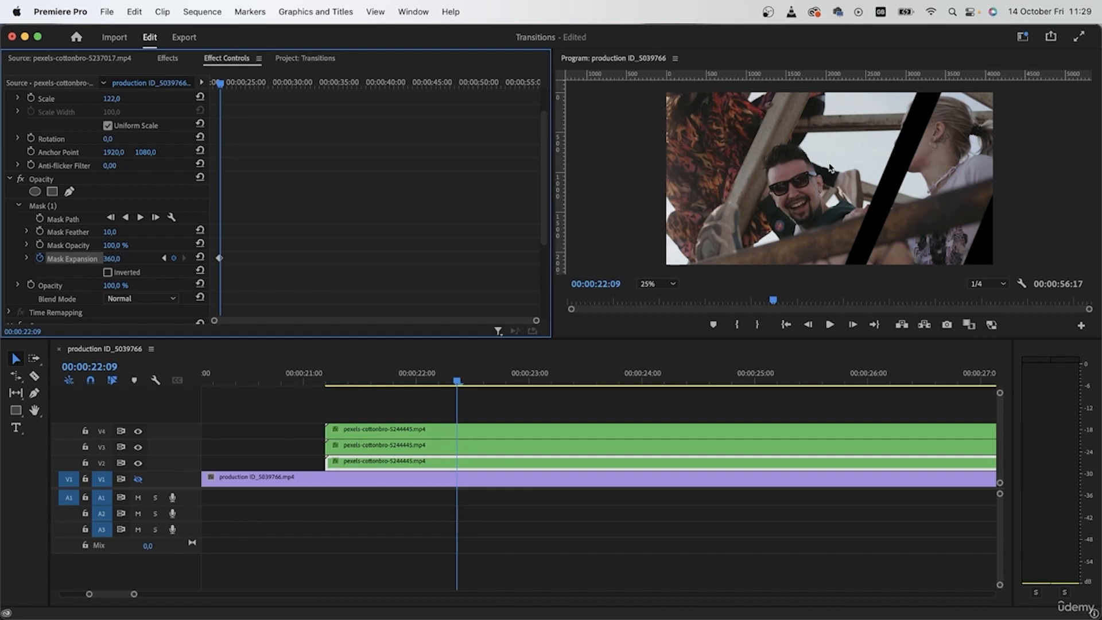
Keyframe the V4 clip's Mask Expansion from 0 at 00:00:22:09 to 329 at 00:00:22:12
click(665, 430)
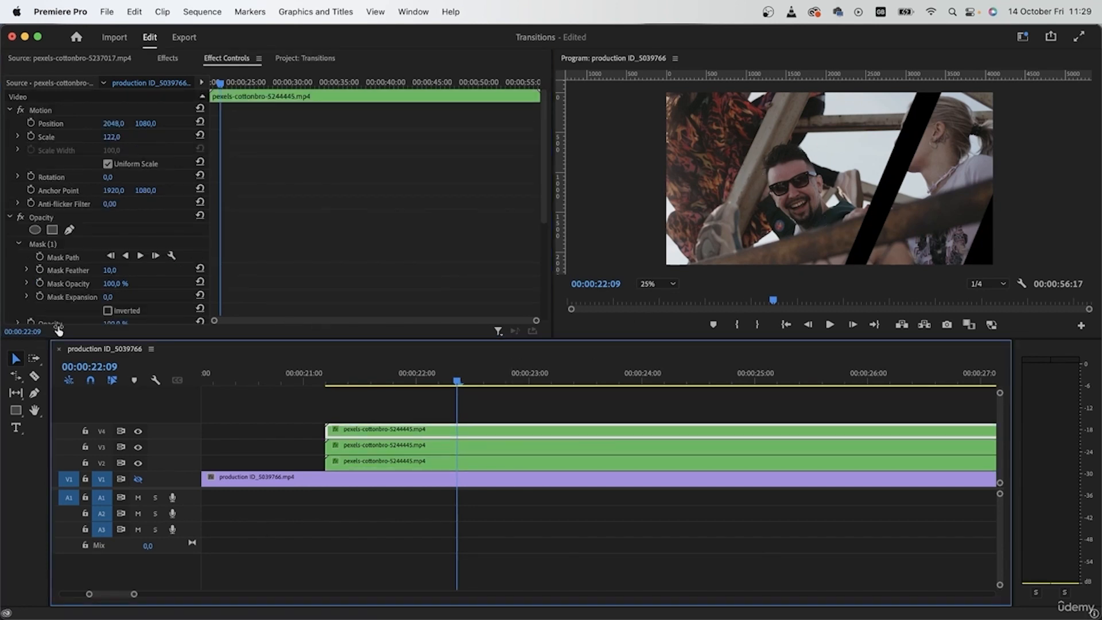
click(39, 297)
key(Right)
key(Right)
key(Right)
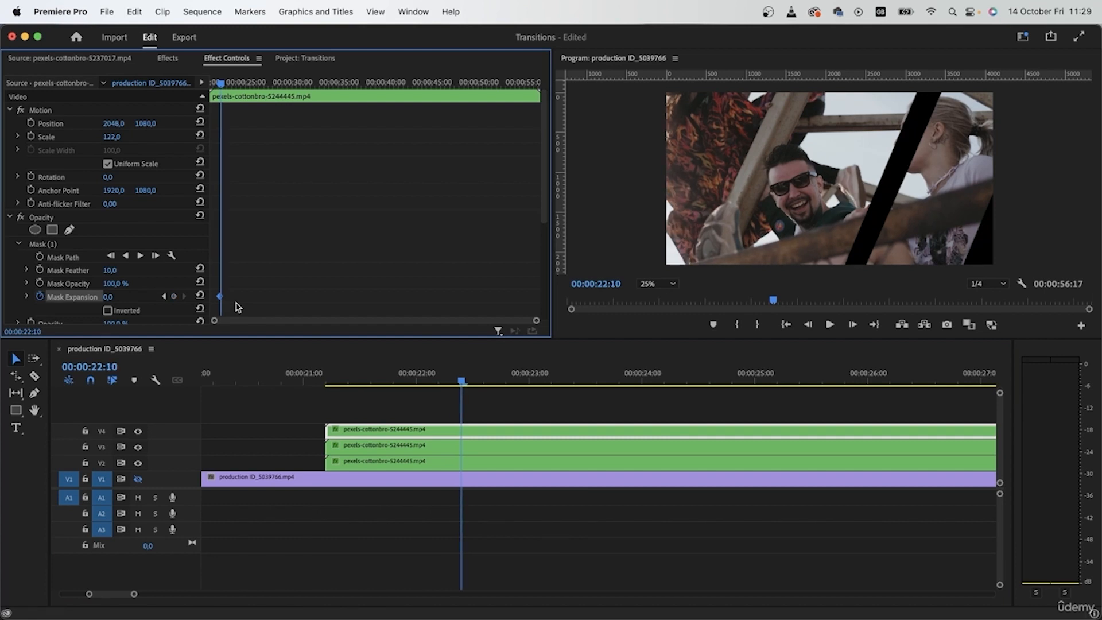
drag(108, 297, 262, 297)
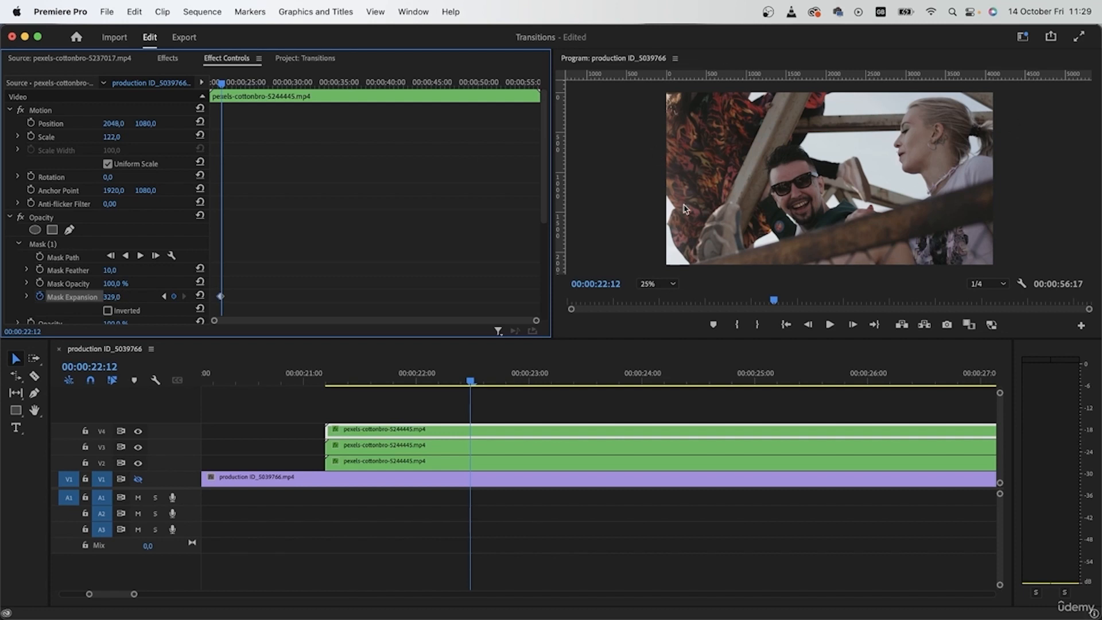
Play the strip reveal with the mask expansions, then scrub back to 00:00:21:16
drag(383, 378, 319, 374)
key(space)
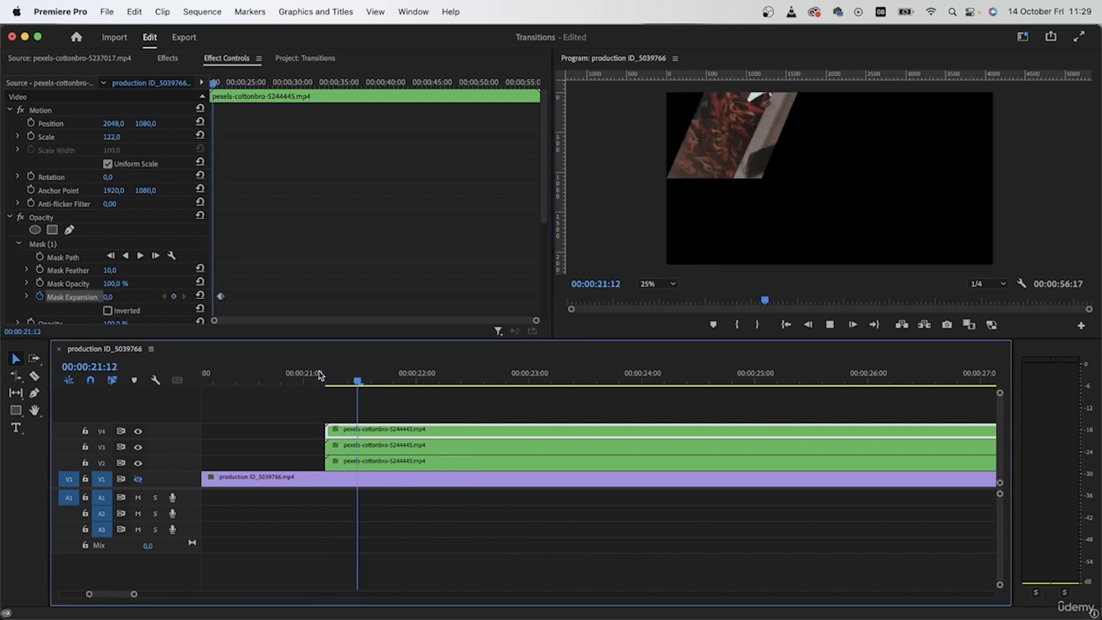
key(space)
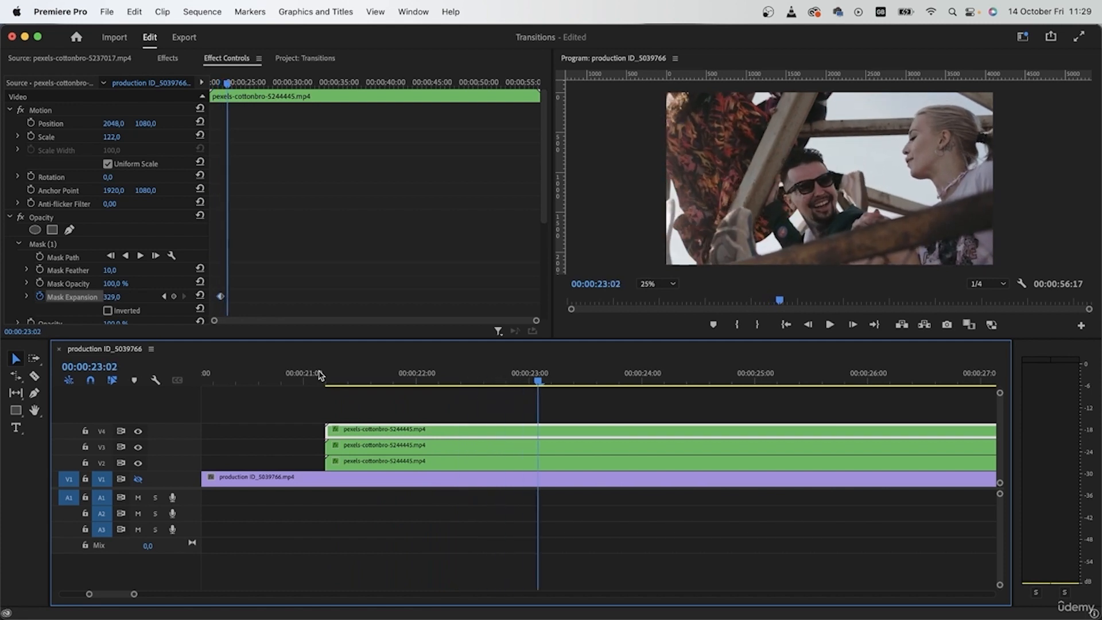
drag(358, 378, 378, 383)
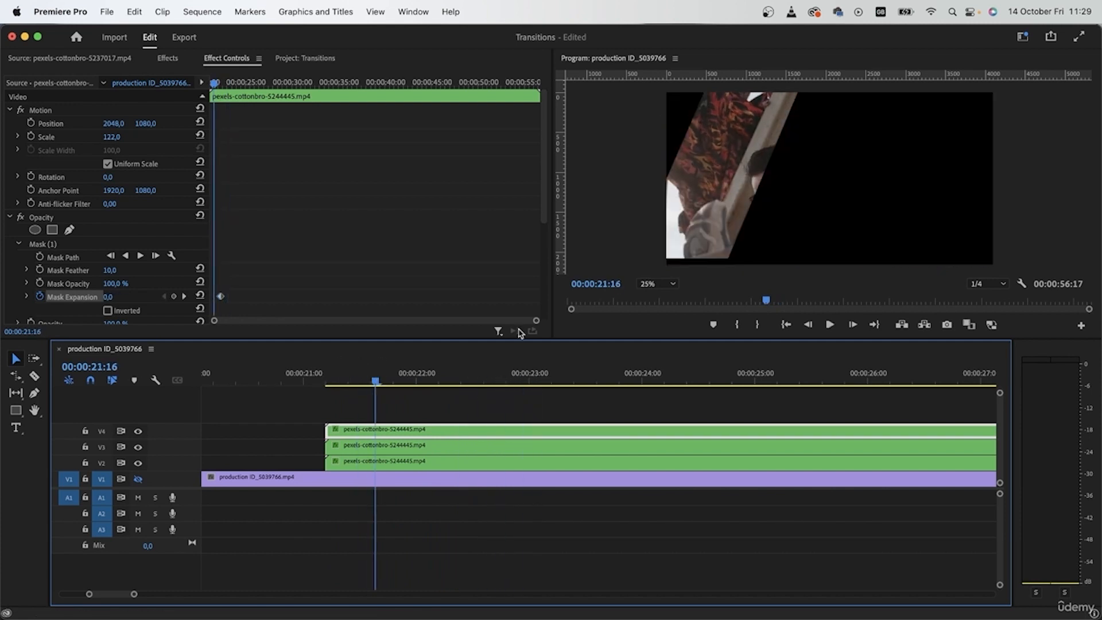
Shift both Mask Expansion keyframes of the V4 clip earlier to start at about 00:00:22:06
drag(536, 325, 468, 326)
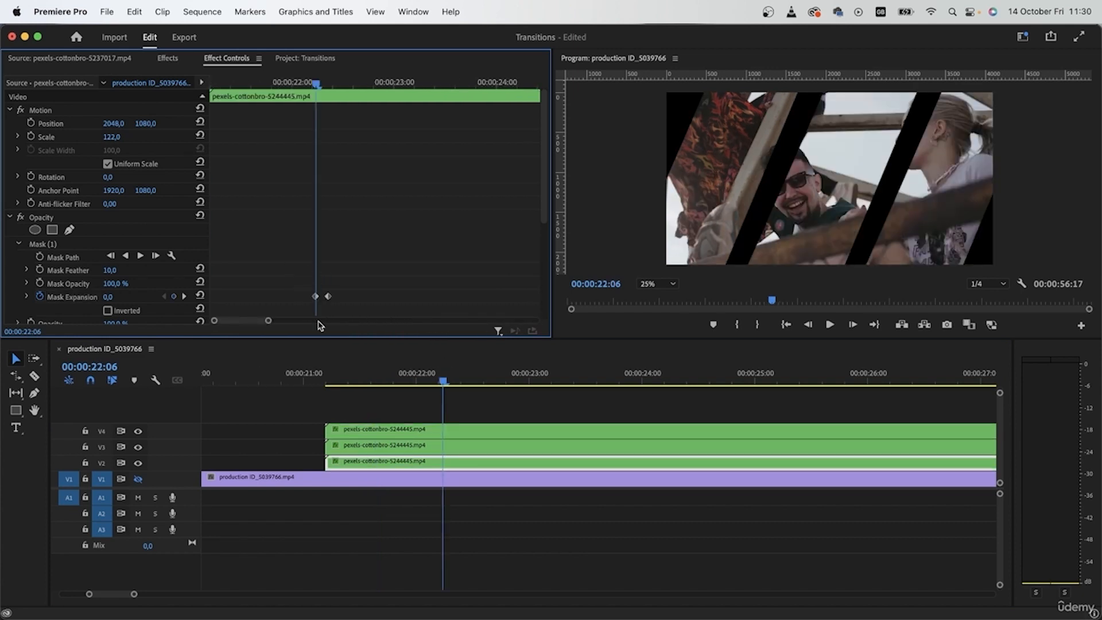
click(419, 428)
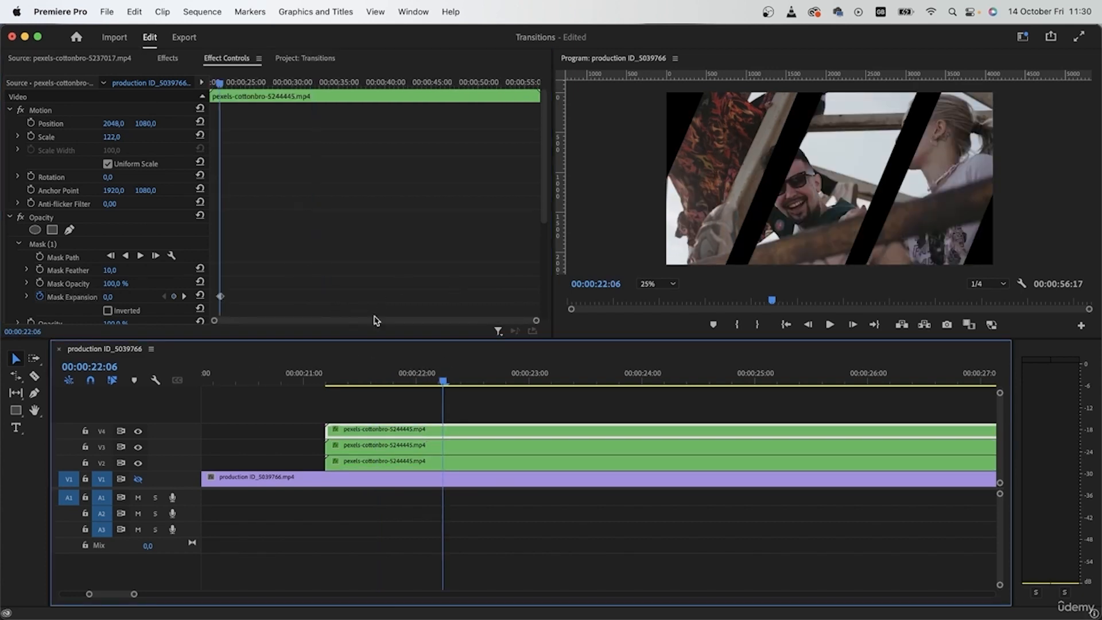
drag(539, 320, 210, 312)
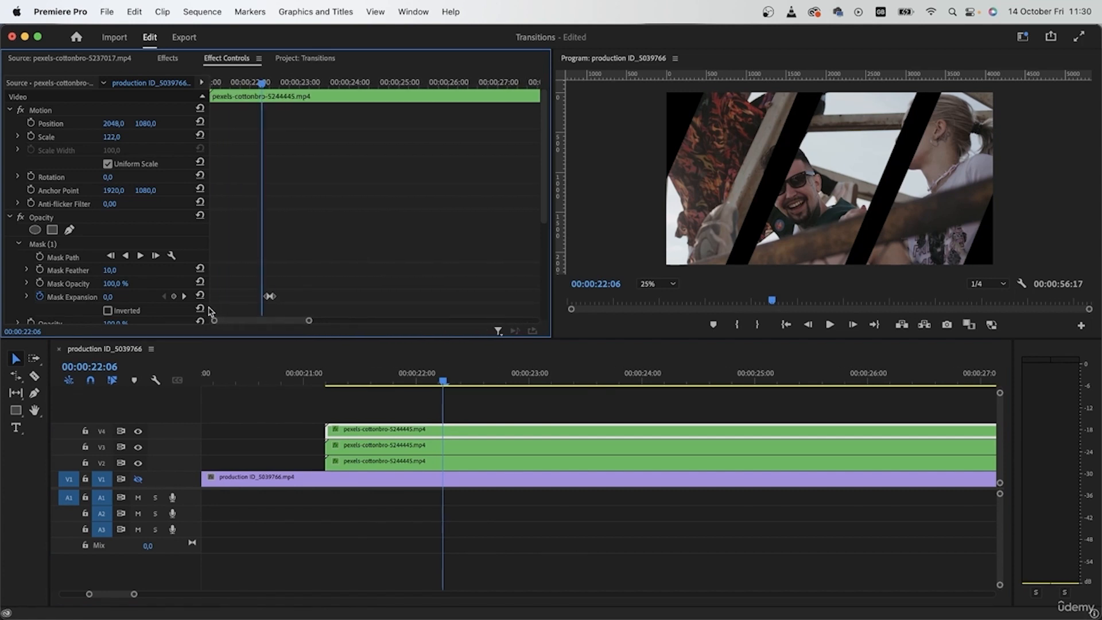
drag(290, 291, 267, 296)
Play the reveal again from about 00:00:21:02 to check the timing of the simultaneous mask expansions
click(397, 374)
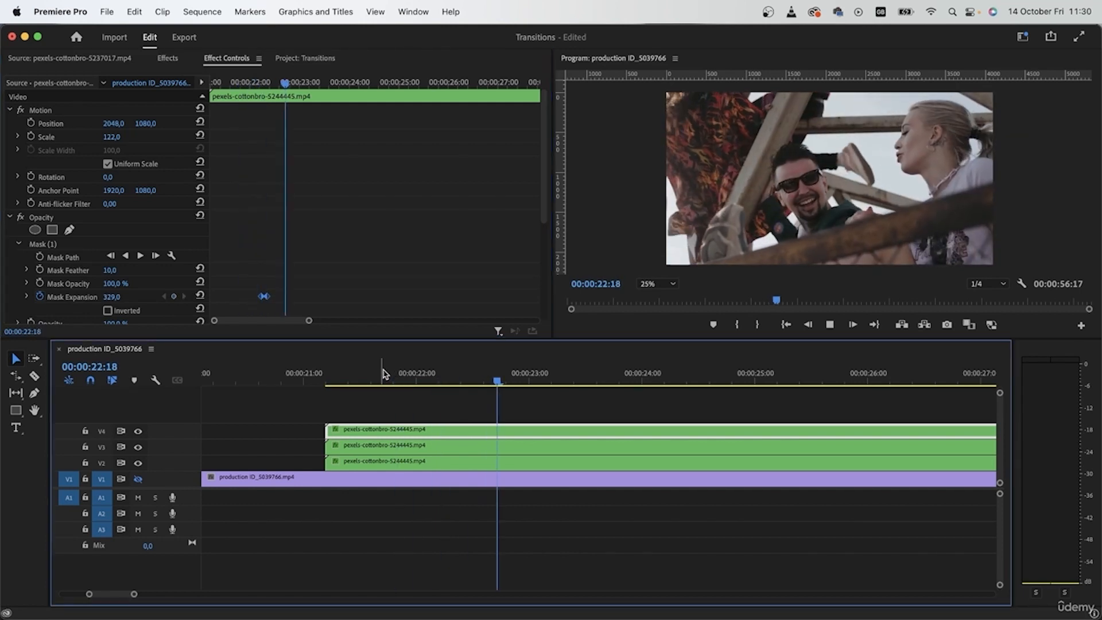
key(space)
click(314, 373)
key(space)
key(space)
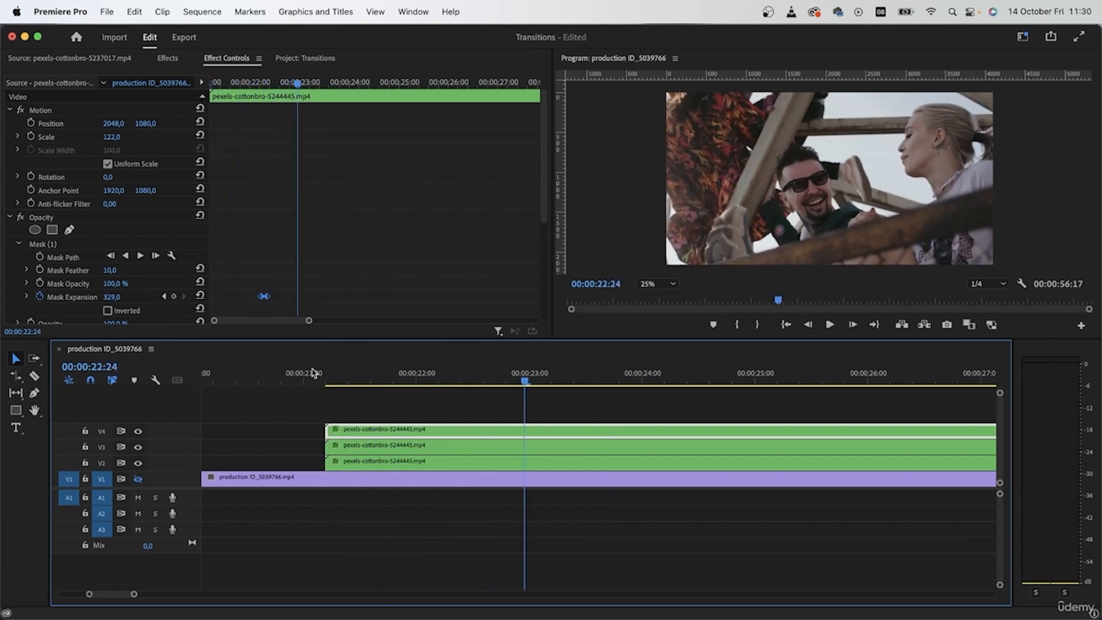
Turn on the V1 track output and play the transition over the underlying production clip
click(138, 479)
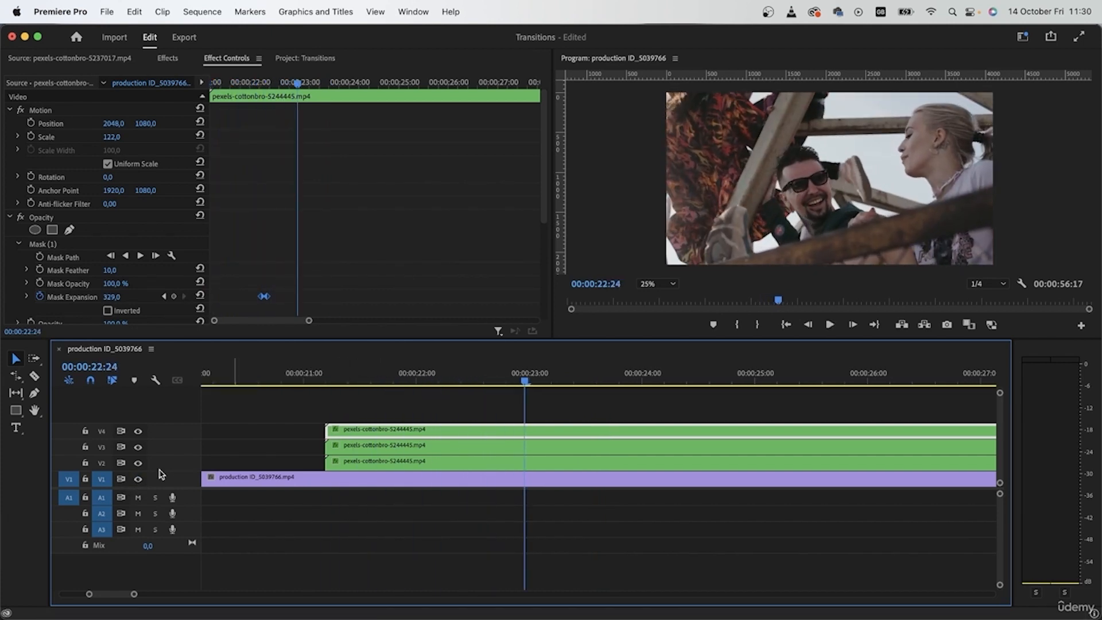
click(233, 381)
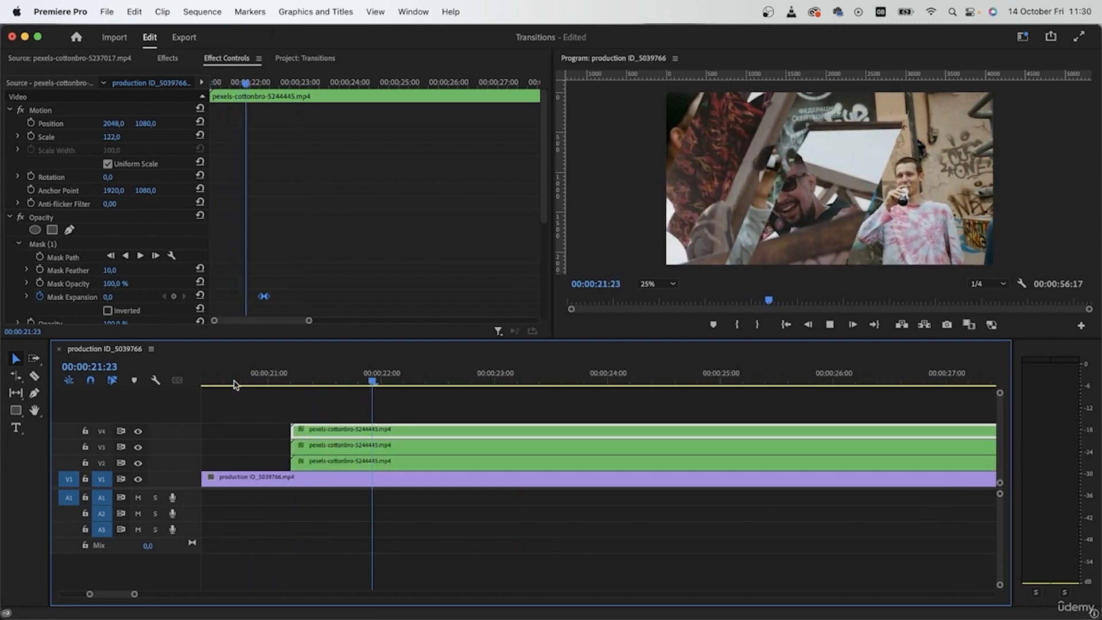
click(264, 382)
Move the three strip clips up one track and duplicate the production clip from V1 onto V2, with V1 output on
drag(267, 396, 363, 419)
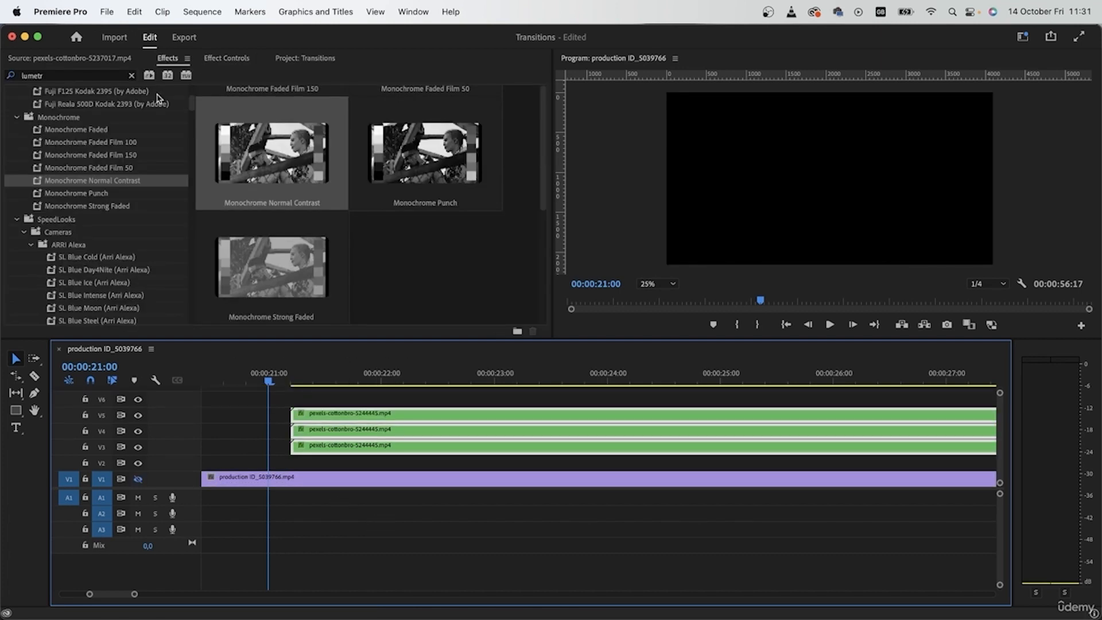
click(314, 506)
click(311, 482)
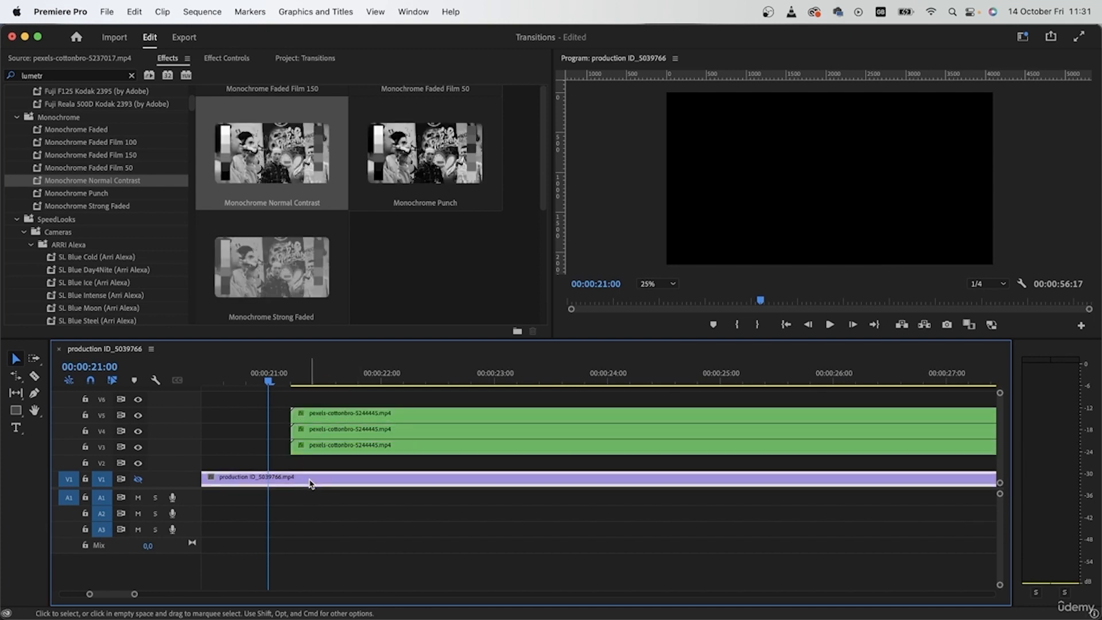
click(138, 479)
drag(294, 478, 296, 463)
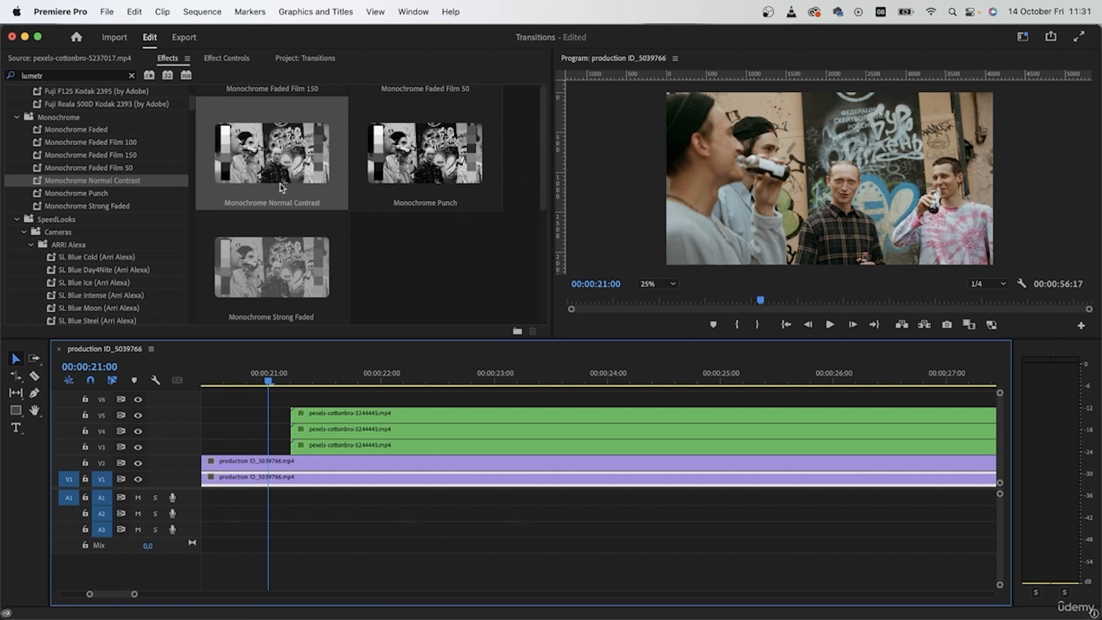
Apply the Monochrome Normal Contrast preset to the V2 clip and keyframe its Opacity from 0% at 00:00:20:21 to 100%
drag(276, 167, 300, 470)
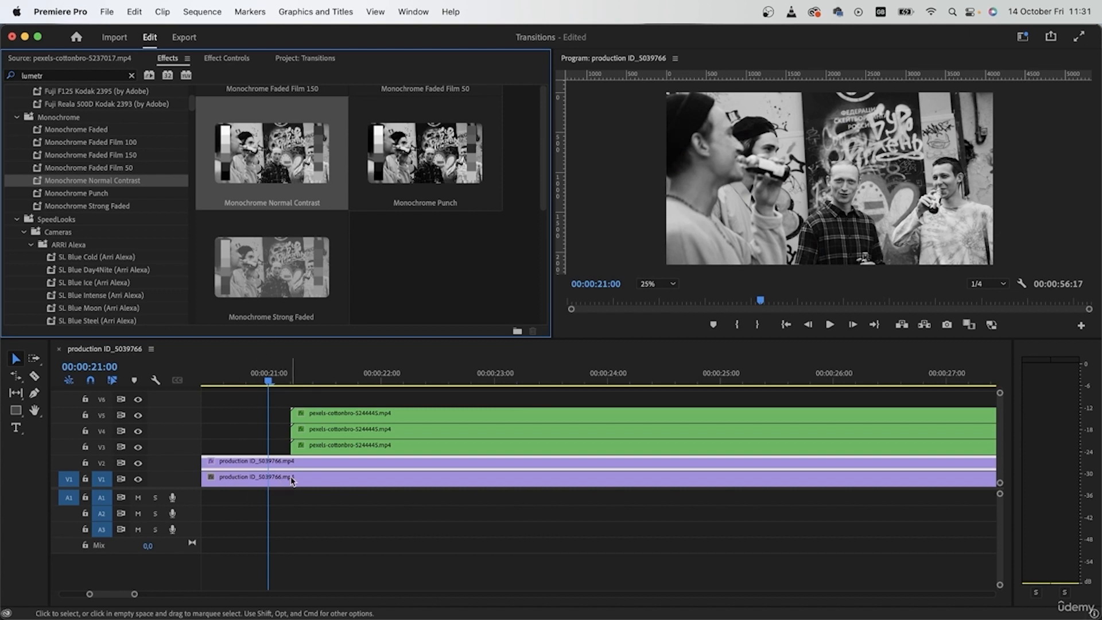
click(235, 58)
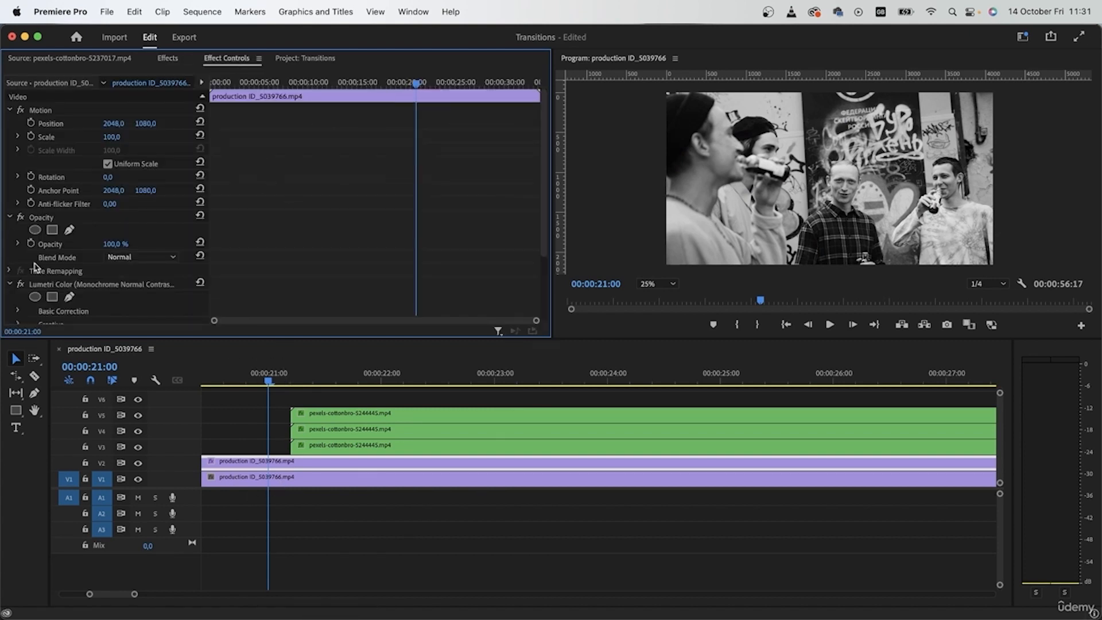
mouse_move(411, 86)
mouse_down()
mouse_move(386, 88)
mouse_move(416, 87)
mouse_move(424, 100)
mouse_move(414, 100)
mouse_up()
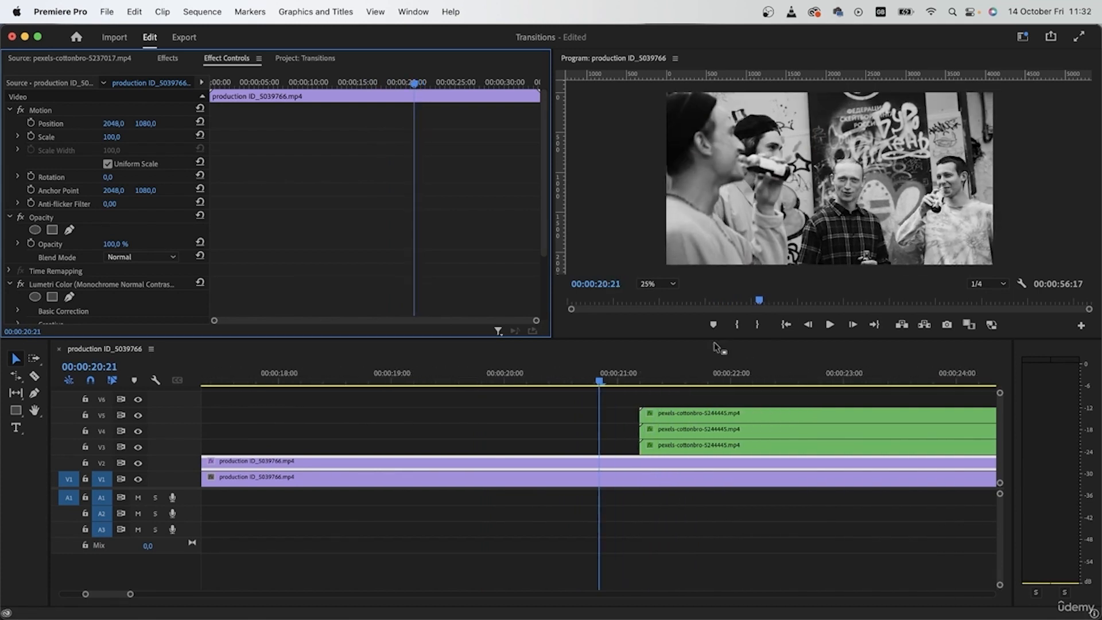
scroll(487, 385, down, 3)
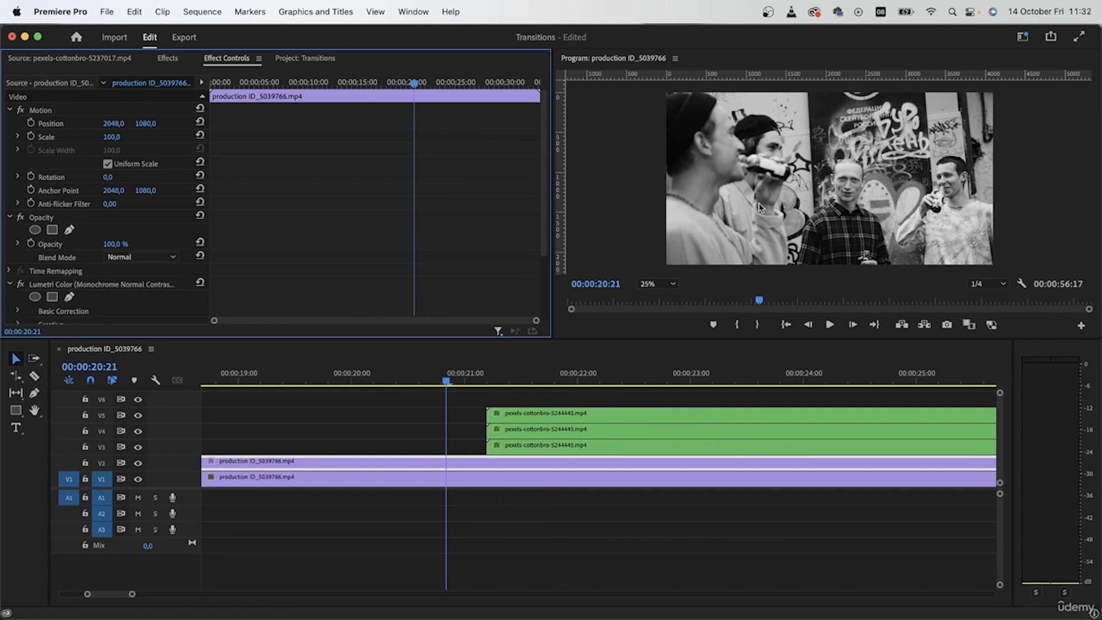
click(31, 244)
drag(113, 244, 59, 243)
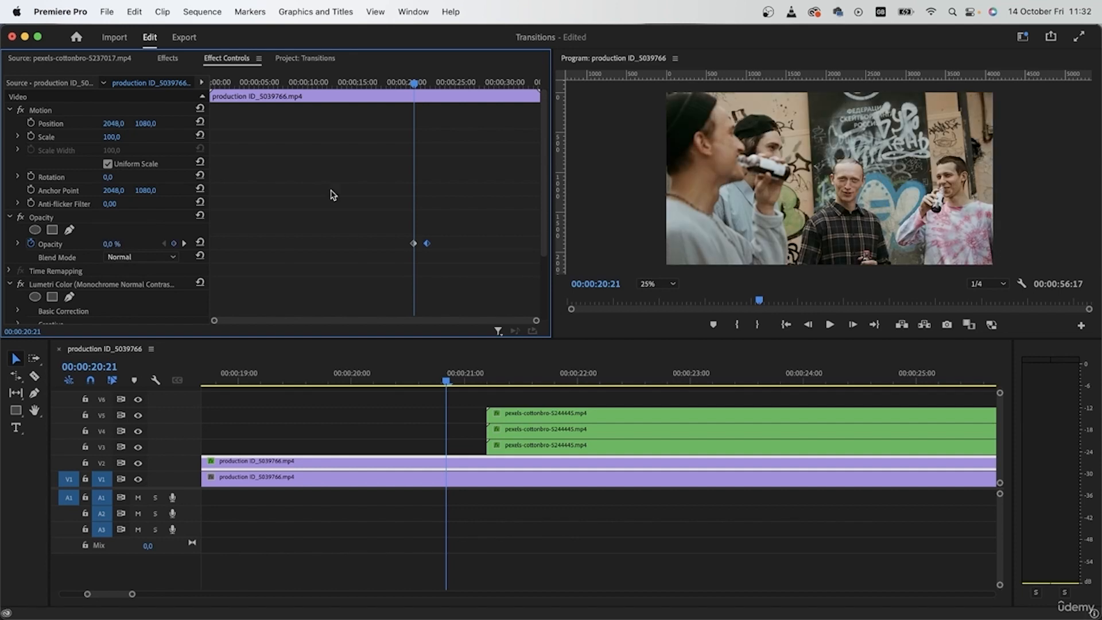
Play the sequence from before 00:00:18:01 through the monochrome fade and the strip reveal
drag(414, 84, 388, 87)
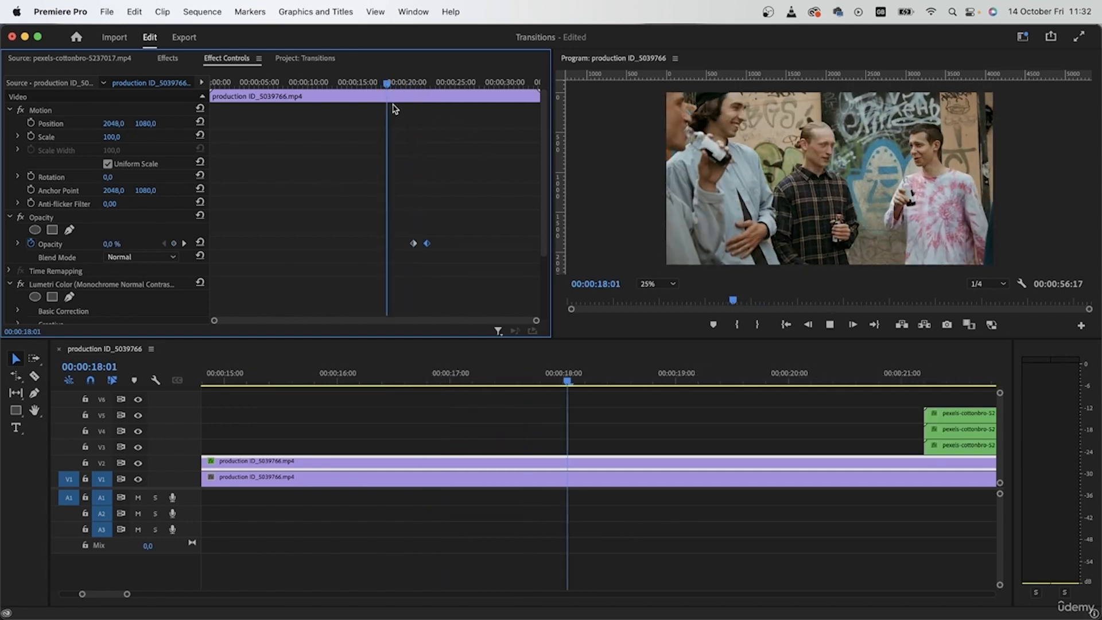
key(space)
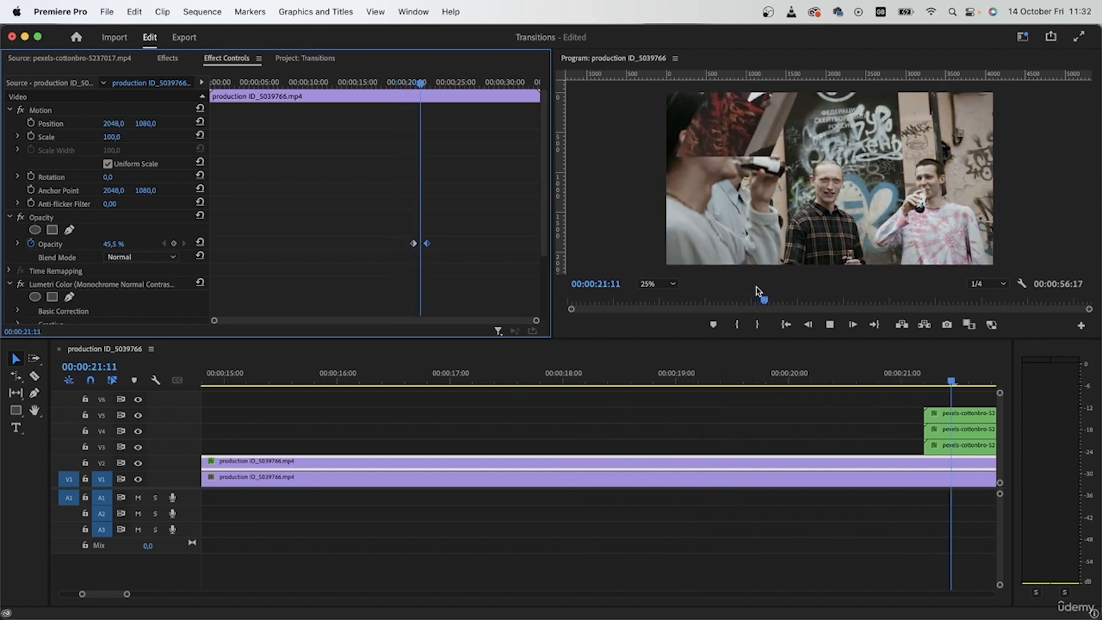
key(space)
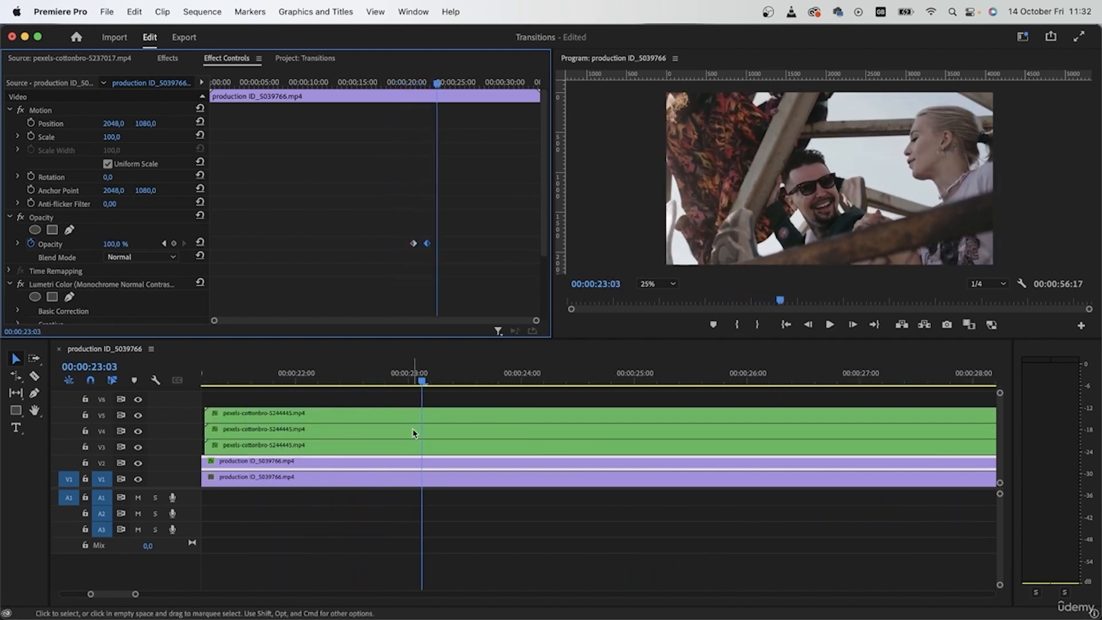
Retime the V2 clip's Opacity keyframes so the fade to monochrome is shorter and starts at 00:00:21:00
key(minus)
click(266, 376)
key(equal)
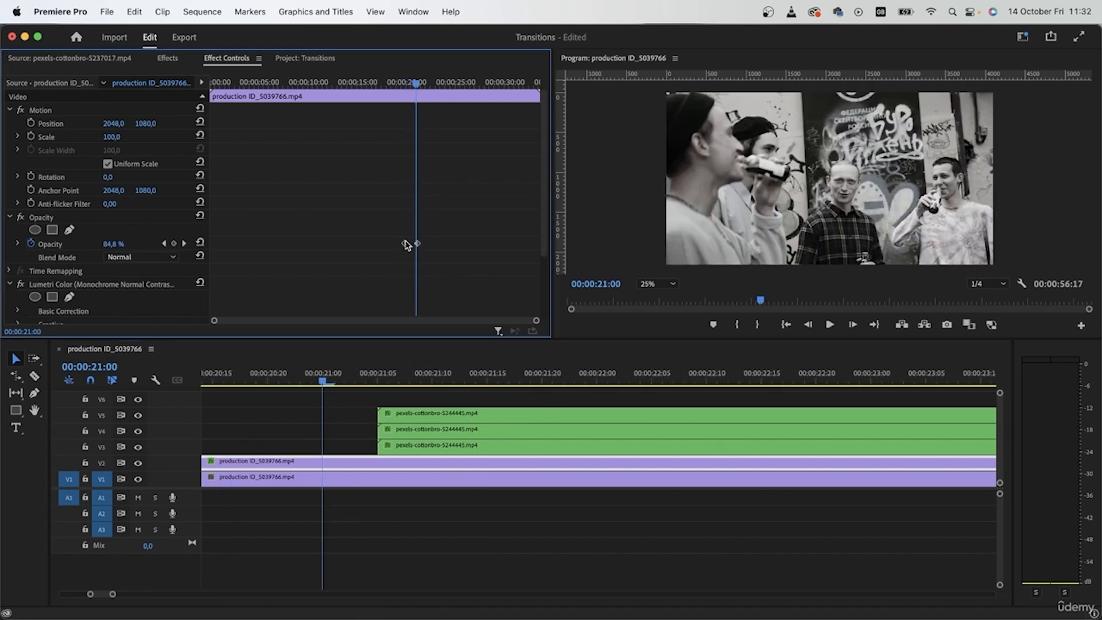
drag(407, 246, 417, 247)
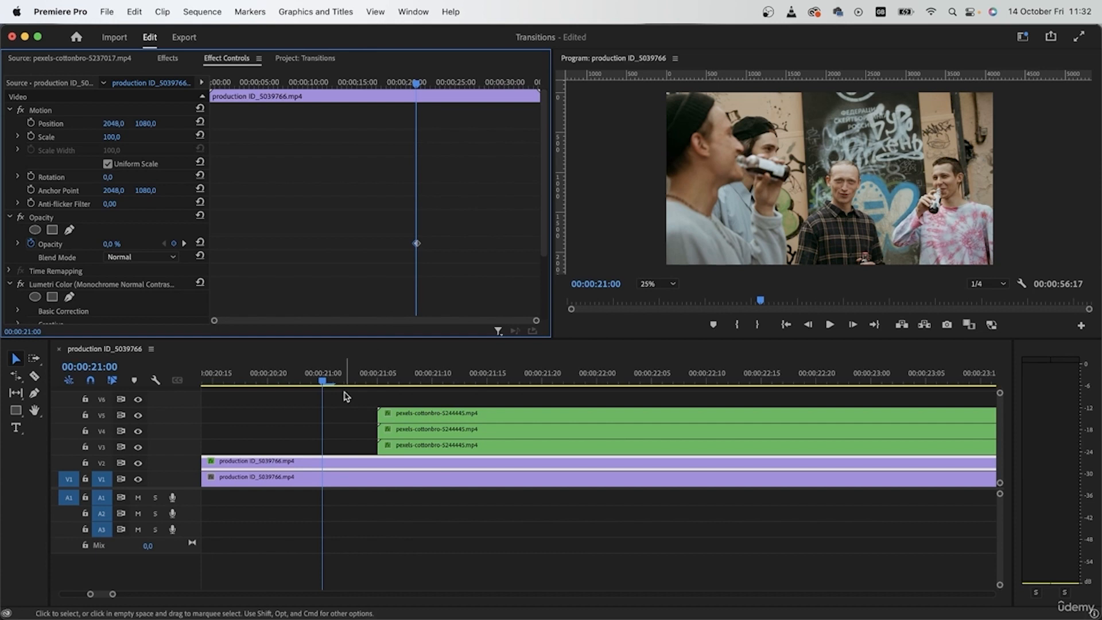
Play back the shortened monochrome fade and the strip transition
click(285, 372)
key(space)
key(space)
Change the interpolation of the V2 clip's two Opacity keyframes and scrub through the monochrome strip transition
click(391, 249)
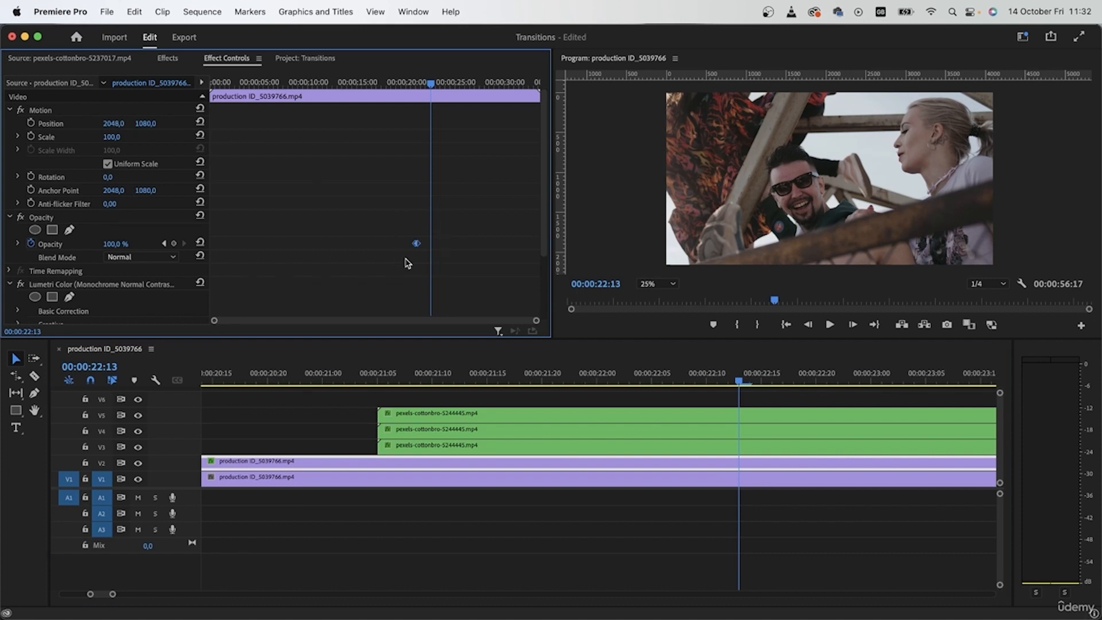
right_click(417, 243)
click(468, 453)
click(447, 528)
scroll(418, 480, down, 3)
click(374, 381)
drag(378, 397, 469, 453)
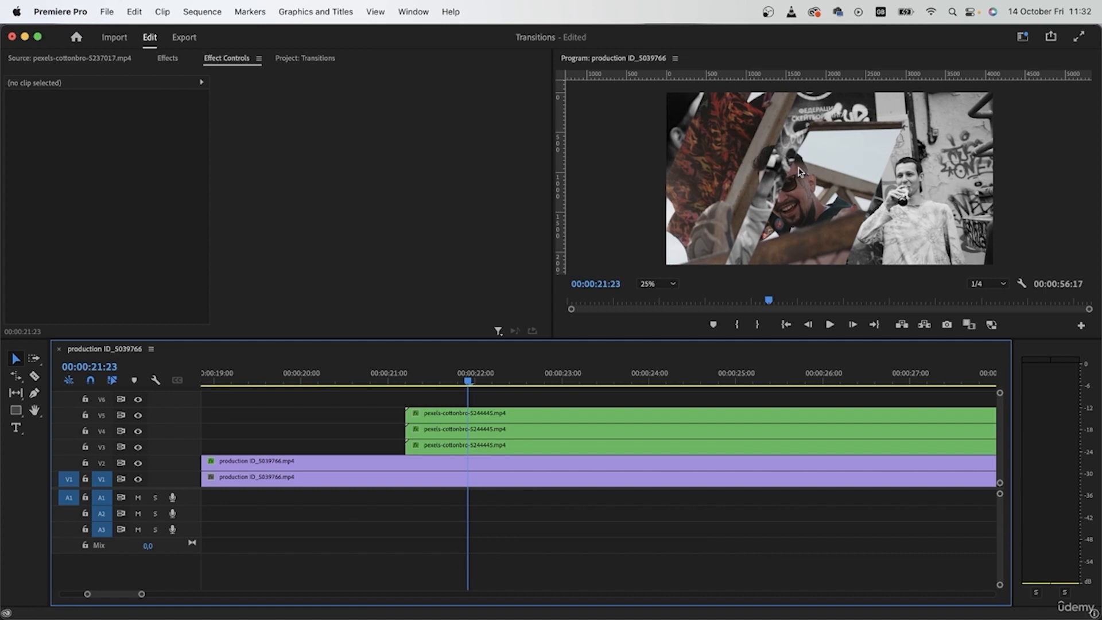
drag(457, 382, 518, 405)
Nest the three strip clips on V3, V4 and V5 into a sequence named "transition 1"
key(minus)
key(minus)
key(minus)
scroll(522, 413, up, 1)
drag(830, 395, 763, 448)
right_click(764, 445)
click(830, 352)
text(tr)
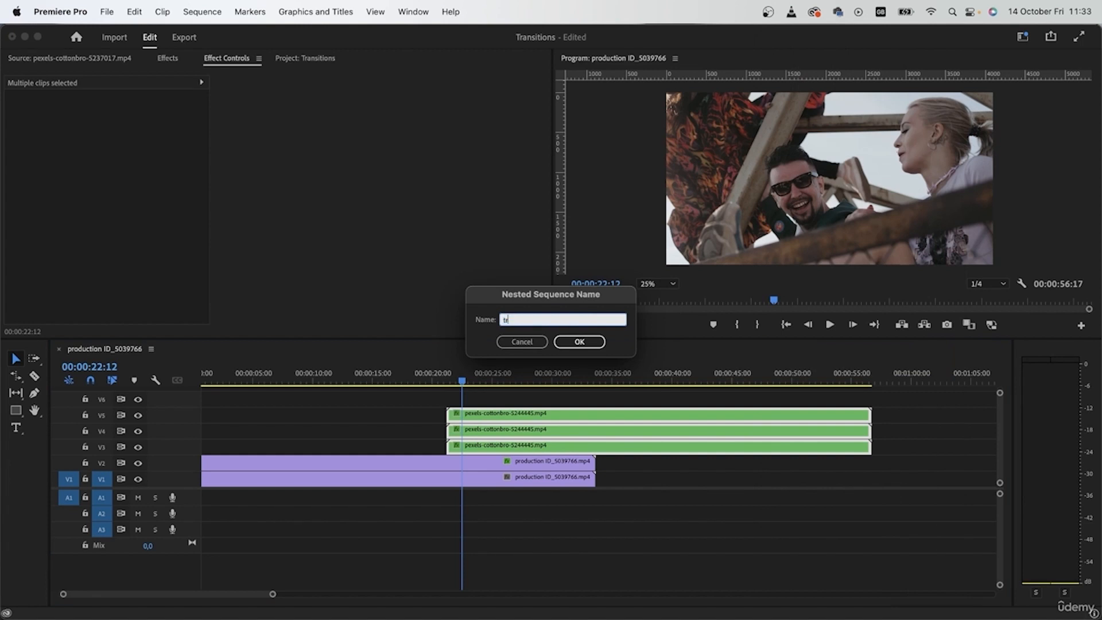
text(ansition 1)
key(Return)
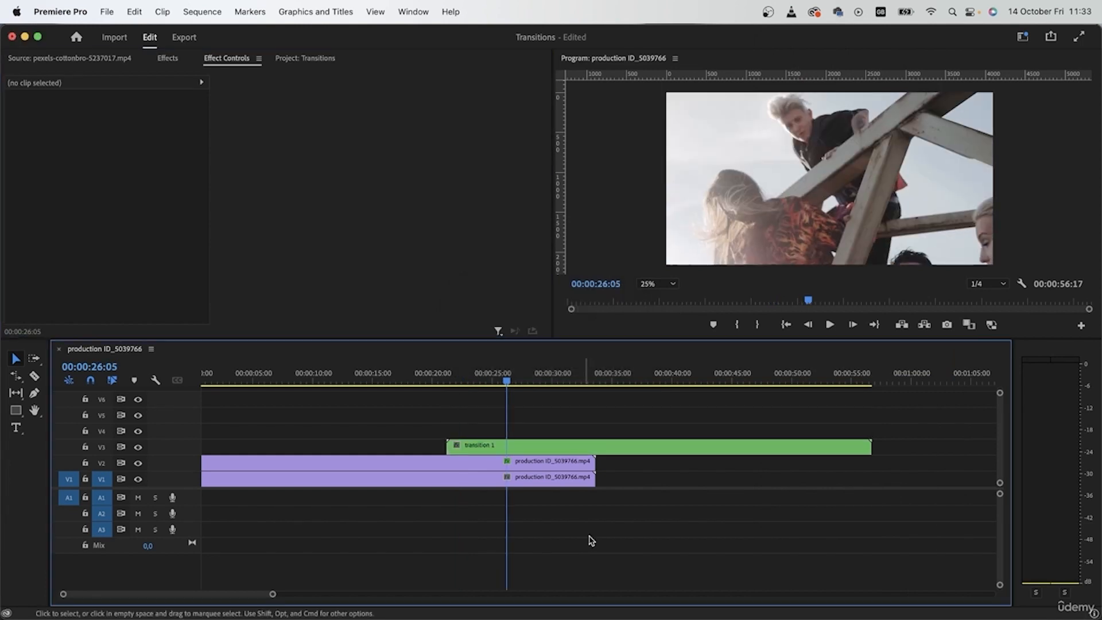
Cut the nested transition clip and both production clips at 00:00:26:05
drag(594, 545, 528, 408)
key(super+k)
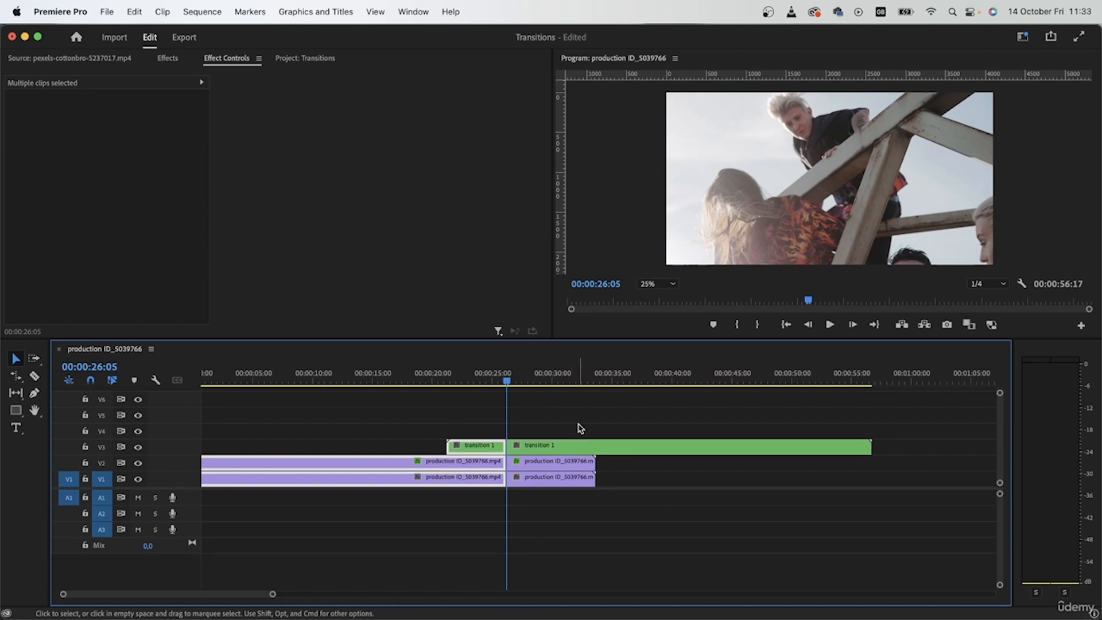
Delete the pieces of both production clips and the transition 1 clip that follow the cut at 00:00:26:05
drag(588, 508, 545, 462)
key(Delete)
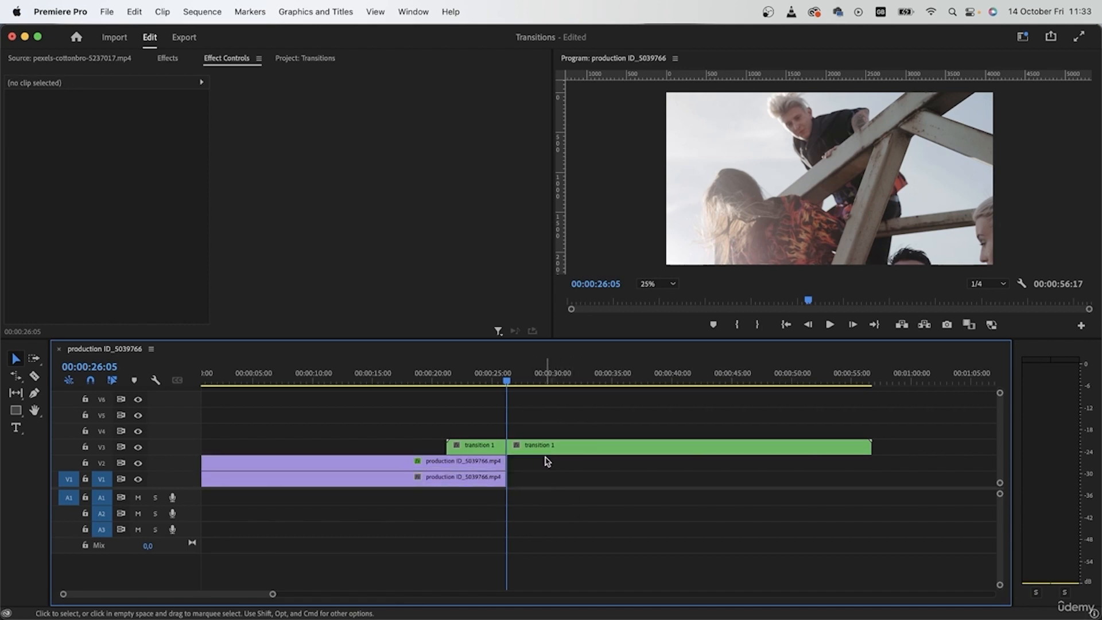
click(549, 446)
key(Delete)
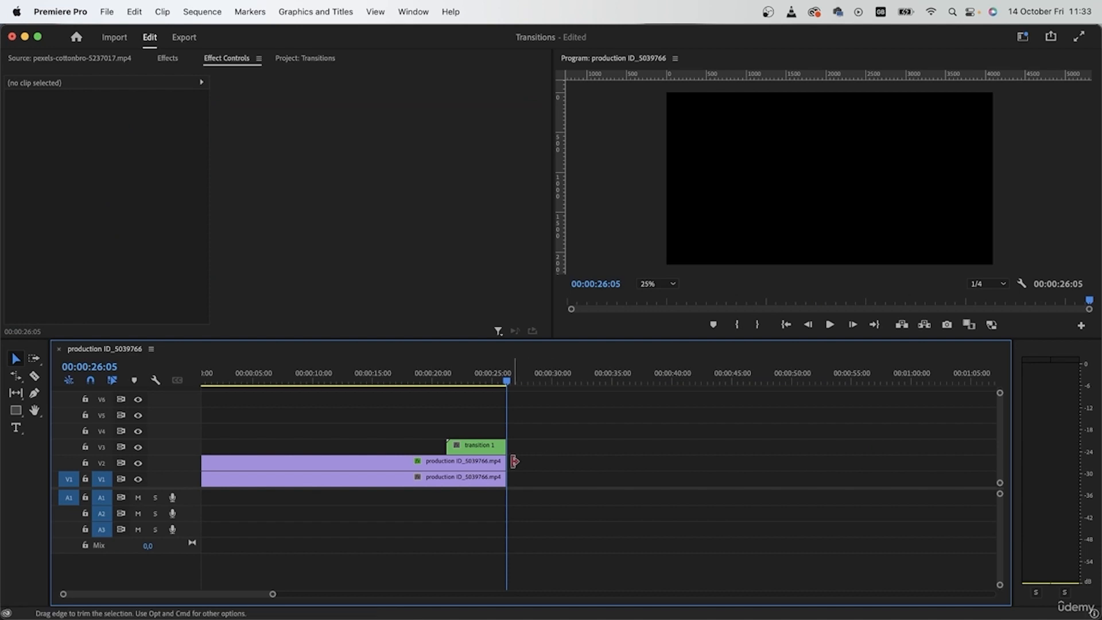
Trim the ends of the two production clips on V1 and V2 together back to about 00:00:22:15
scroll(514, 460, up, 5)
click(469, 478)
drag(542, 525, 443, 472)
scroll(443, 472, left, 5)
drag(752, 463, 557, 463)
drag(514, 373, 701, 432)
scroll(698, 433, right, 5)
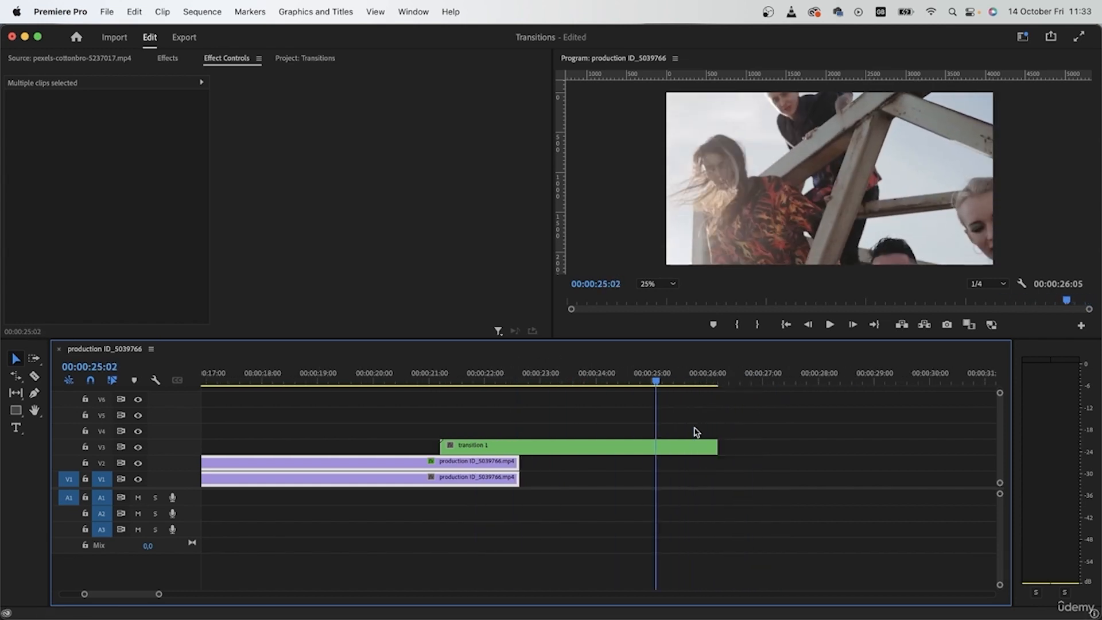
Place the pexels-c-technical-5924225.mp4 clip on V3 directly after transition 1, scaled to 223, and scrub to 00:00:26:23
click(299, 59)
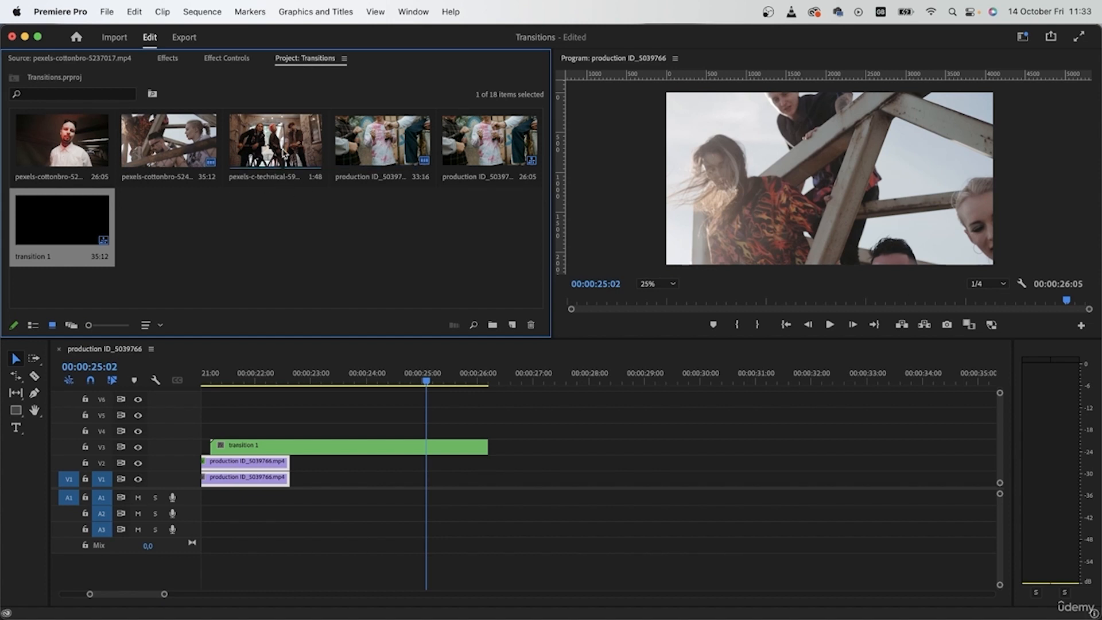
drag(267, 158, 503, 446)
click(439, 378)
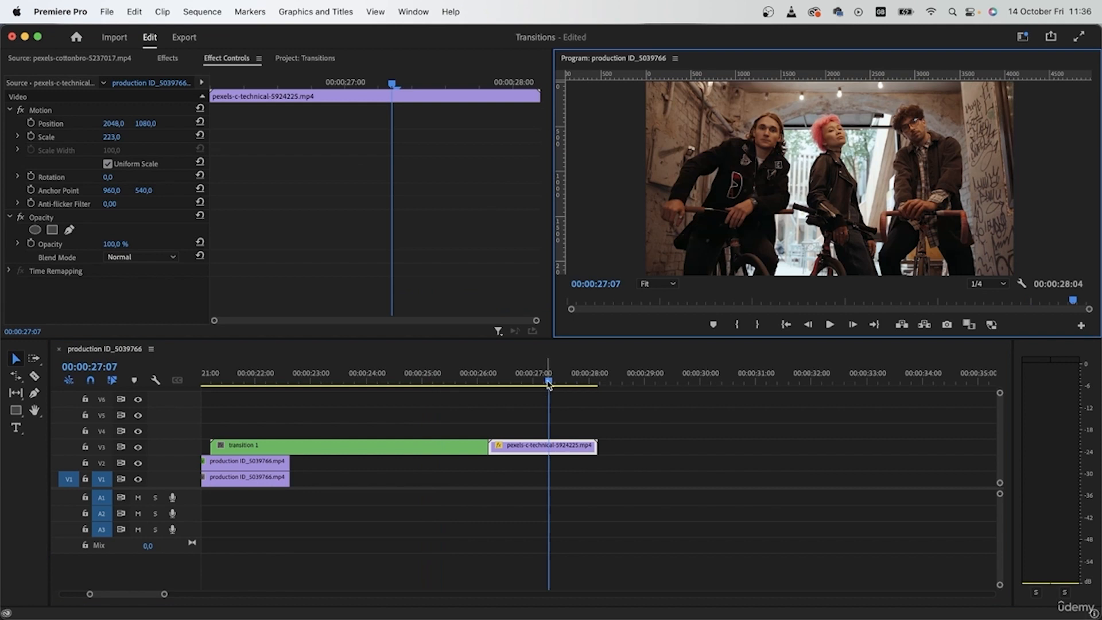
mouse_move(546, 380)
mouse_down()
mouse_move(467, 380)
mouse_move(546, 380)
mouse_move(464, 389)
mouse_move(528, 381)
mouse_up()
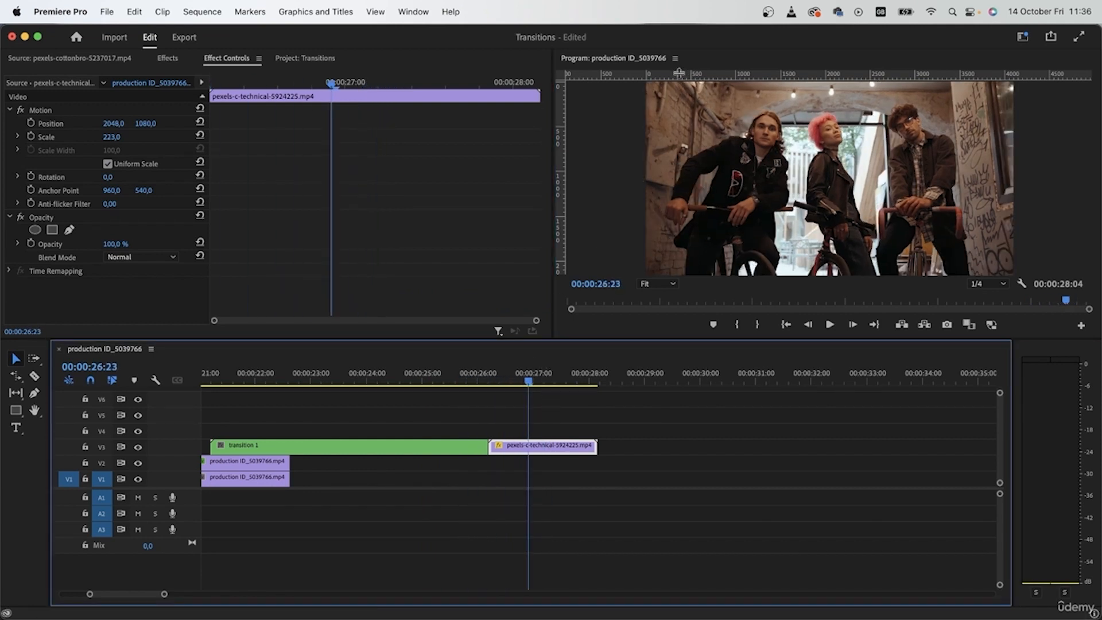
Add two horizontal guides that divide the program frame into three roughly equal bands
drag(674, 73, 673, 136)
drag(718, 76, 718, 208)
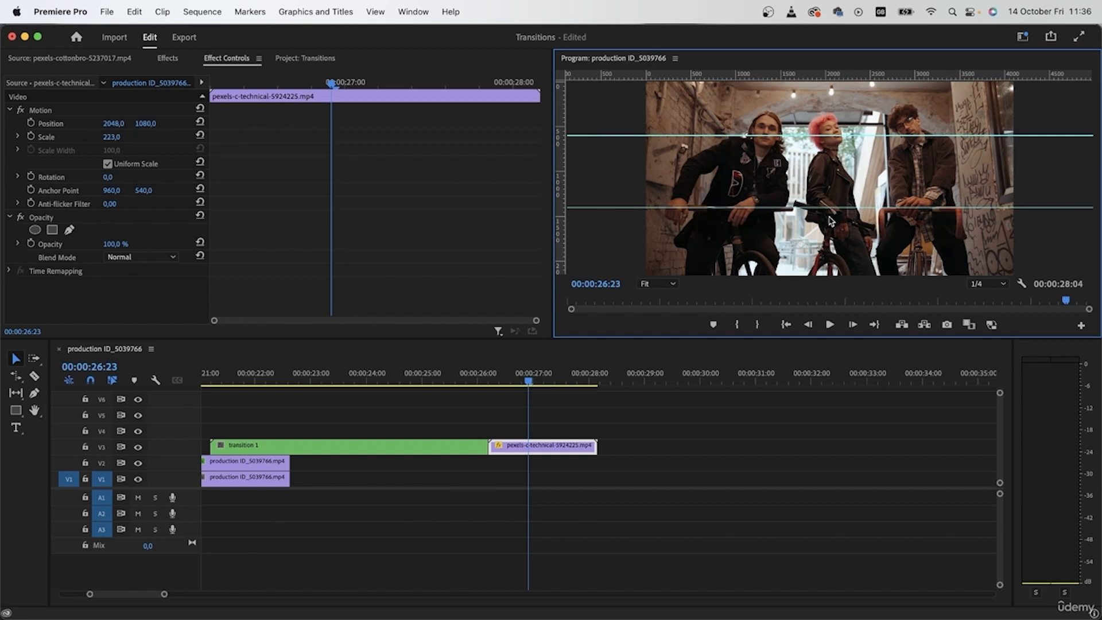
drag(829, 208, 829, 221)
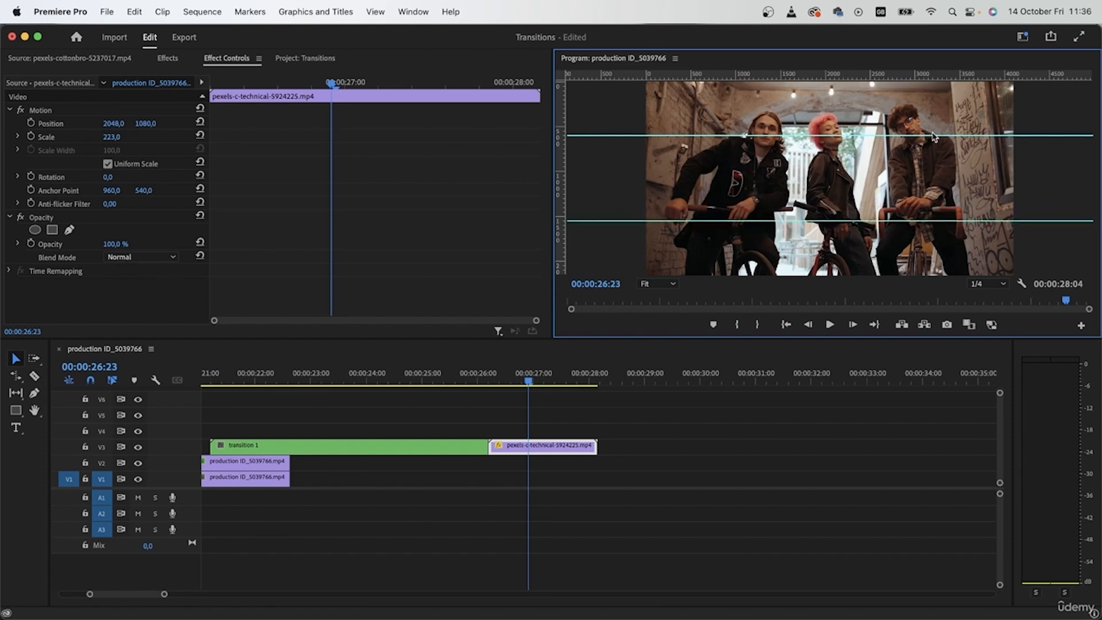
mouse_move(922, 135)
mouse_down()
mouse_move(921, 175)
mouse_move(922, 140)
mouse_up()
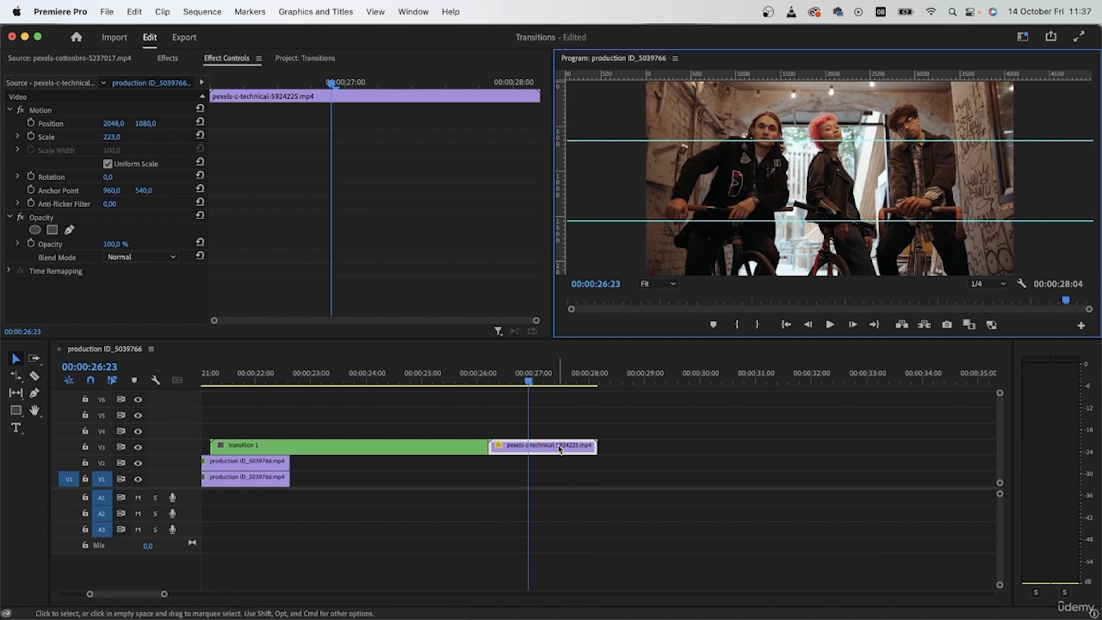
Add a rectangular opacity mask with 0 feather to the V3 clip and fit it to the full-width band between the guides
click(52, 230)
drag(782, 205, 645, 219)
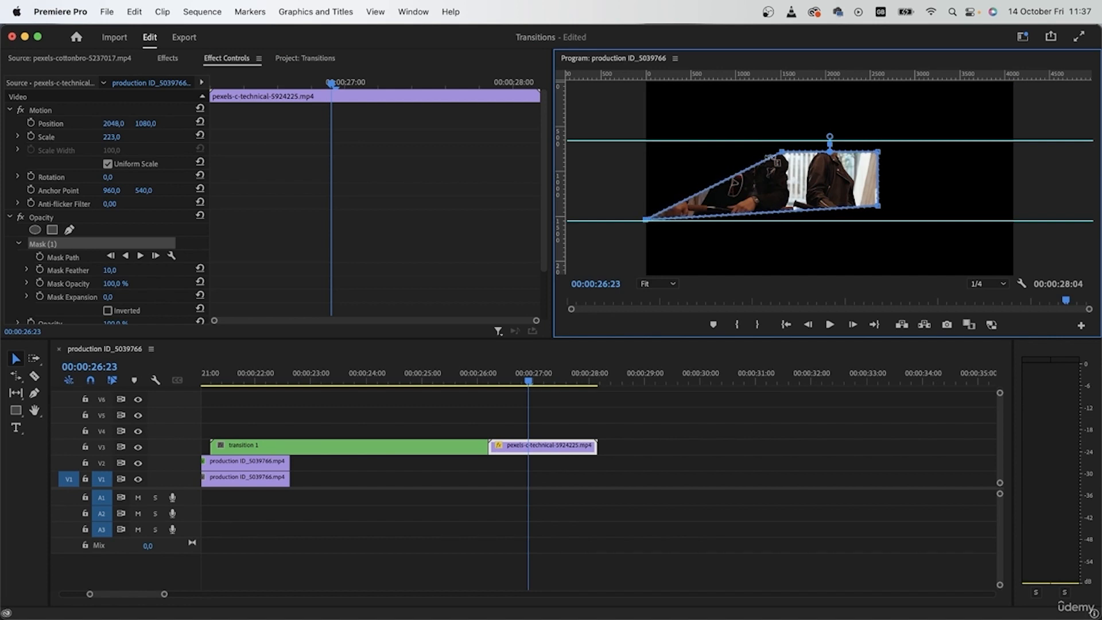
drag(783, 153, 645, 140)
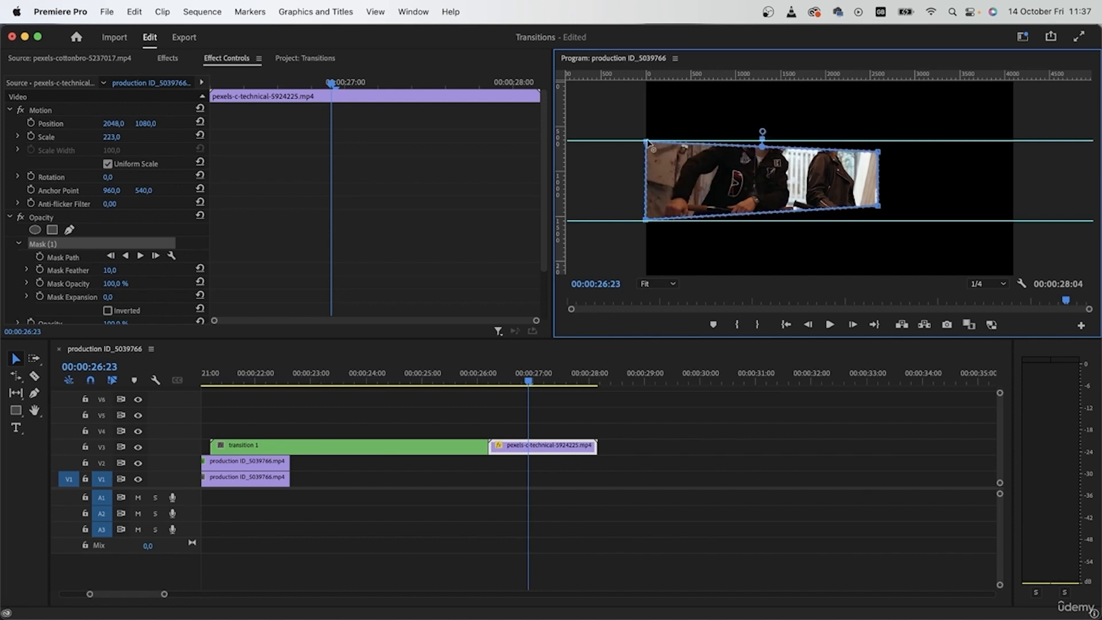
drag(878, 206, 1005, 220)
drag(878, 151, 1014, 142)
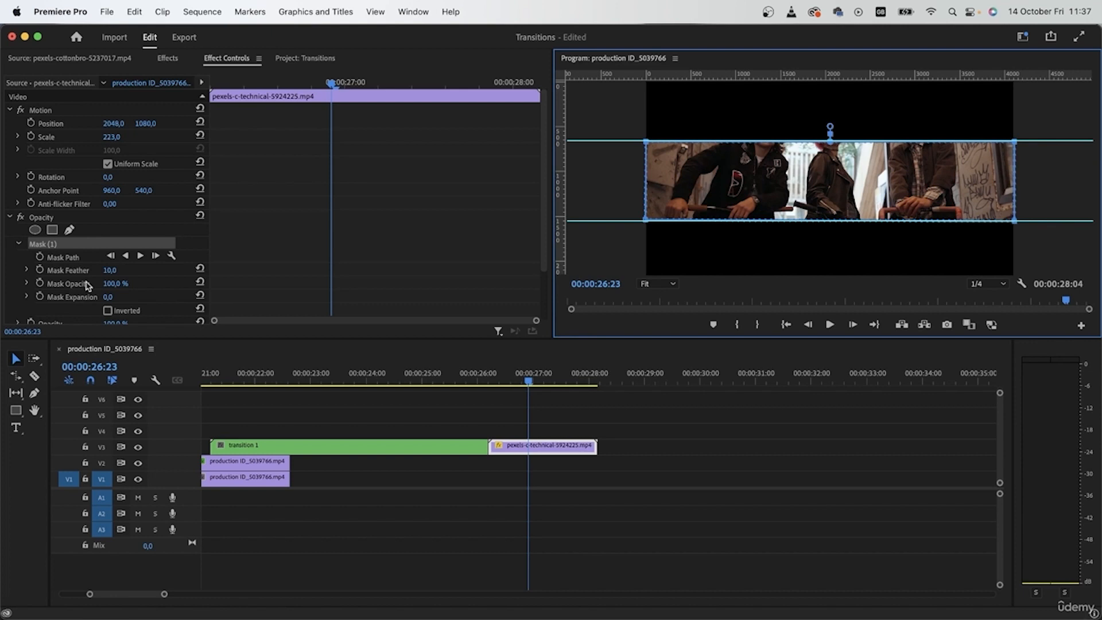
Duplicate the masked clip onto V4 and V5, and move the V4 copy's mask up over the frame's top band
drag(551, 447, 553, 415)
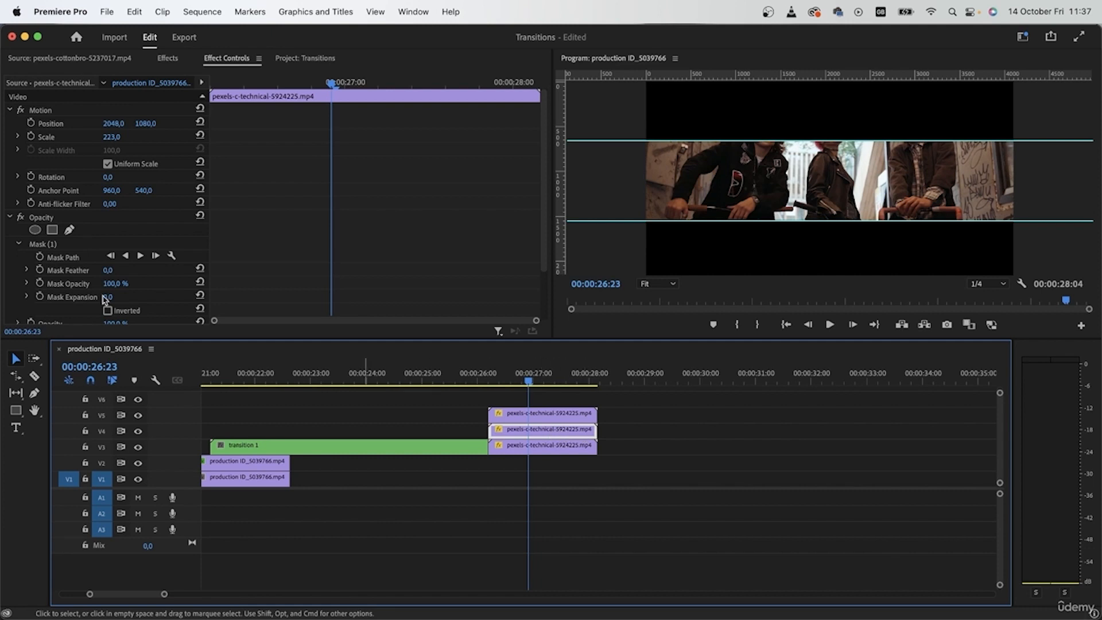
click(57, 257)
drag(821, 191, 826, 118)
Move the V5 copy's opacity mask down to cover the frame's bottom band
click(548, 414)
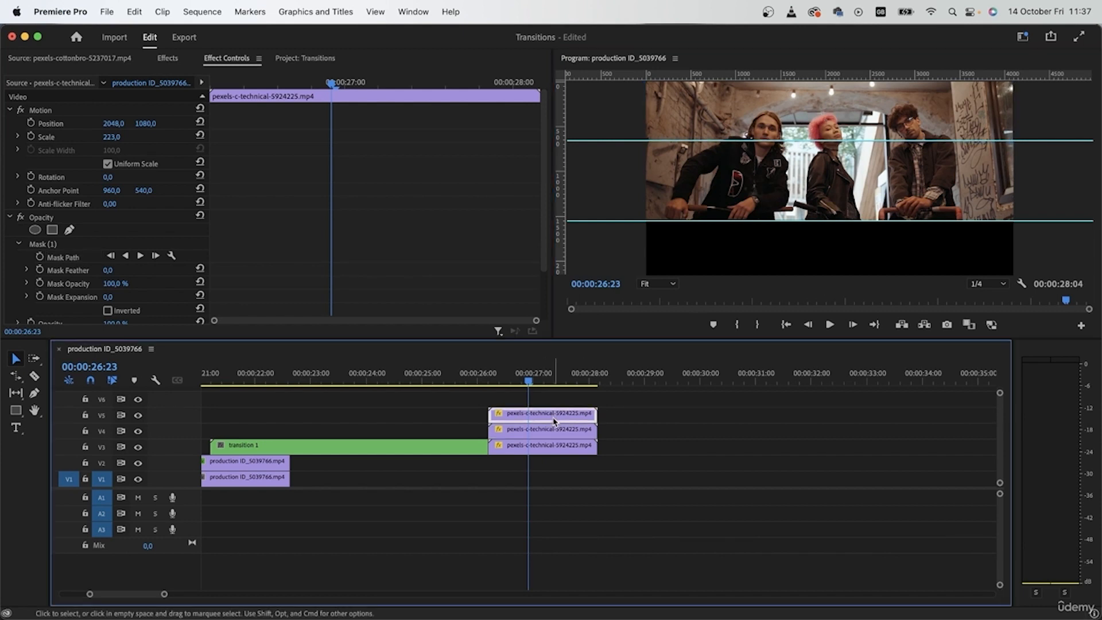
click(57, 257)
drag(801, 178, 798, 261)
Remove both horizontal guides from the program frame and deselect the clips
drag(610, 222, 588, 3)
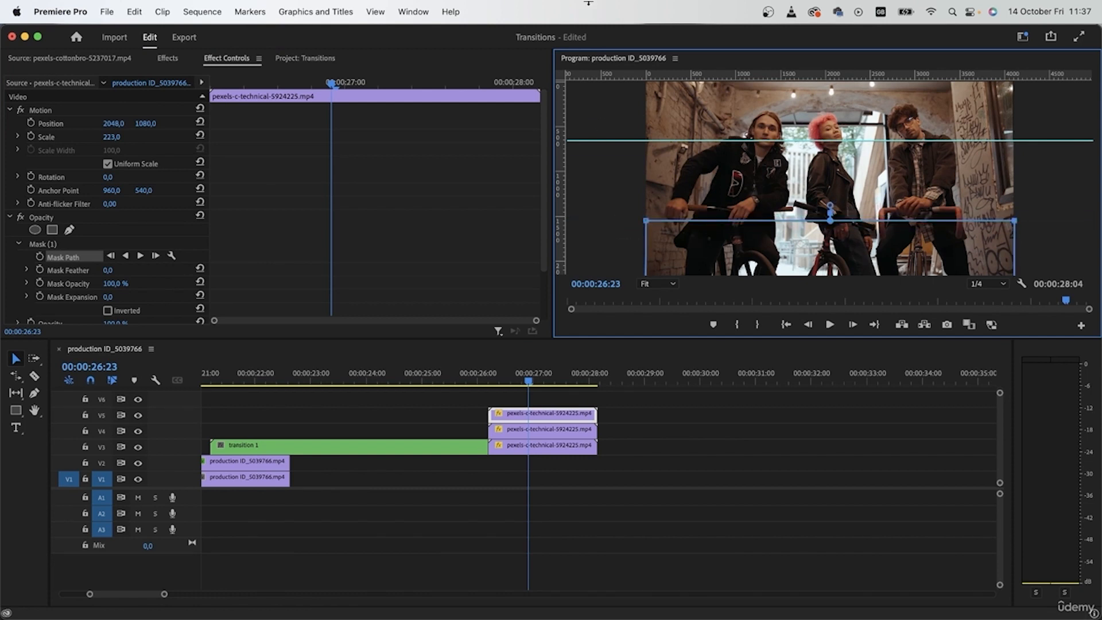
drag(610, 141, 561, 15)
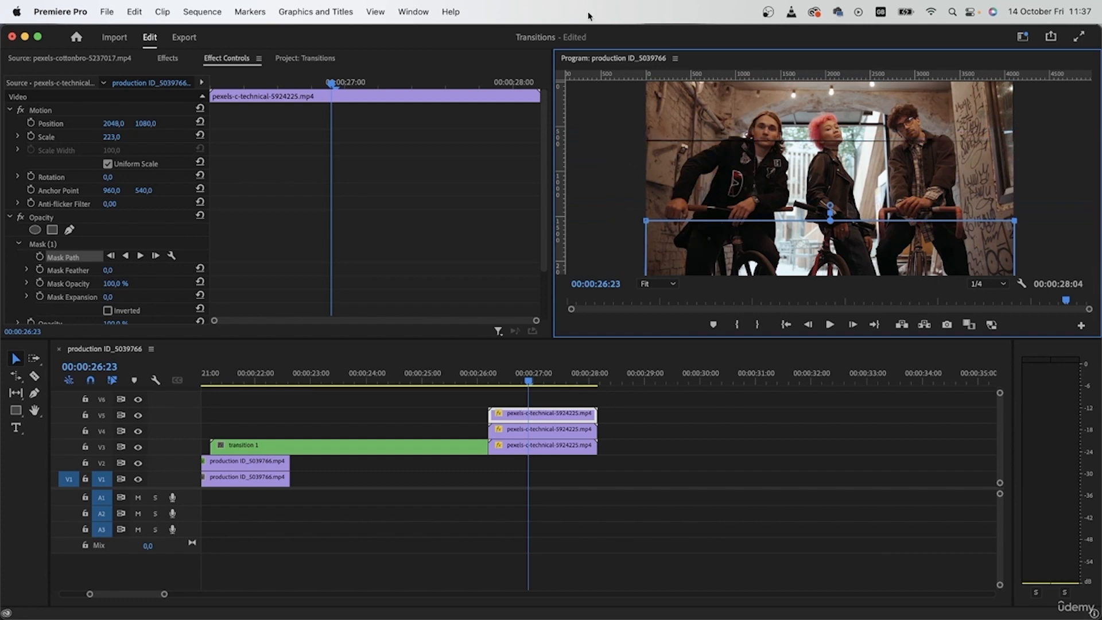
click(683, 445)
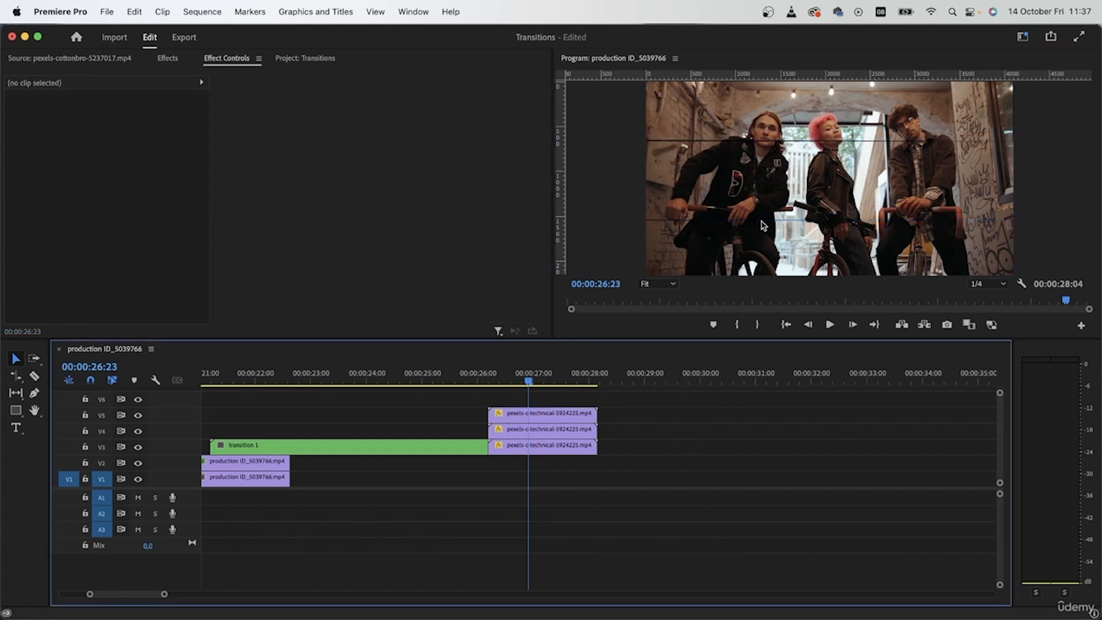
Nudge the V5 clip's mask path upward to close the thin seam between the middle and bottom strips
scroll(835, 132, up, 3)
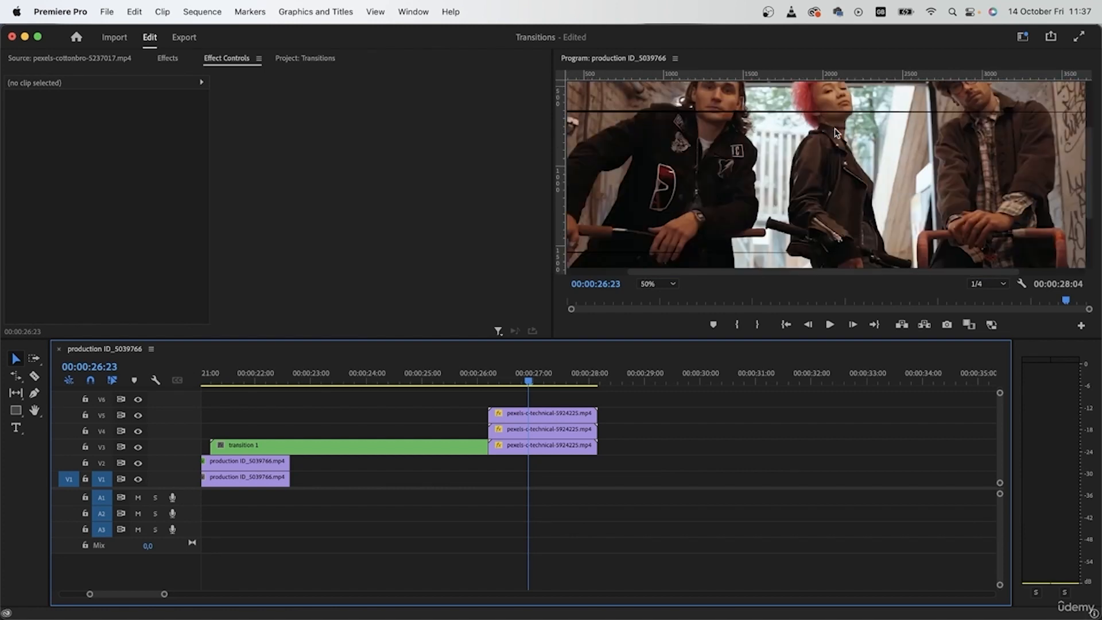
click(567, 416)
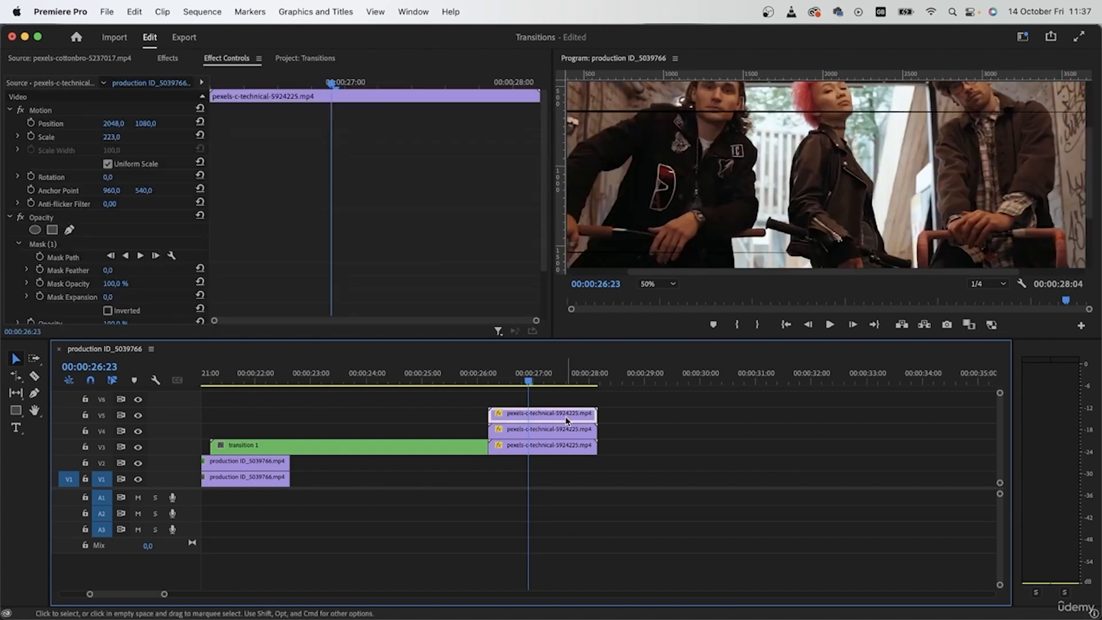
click(90, 257)
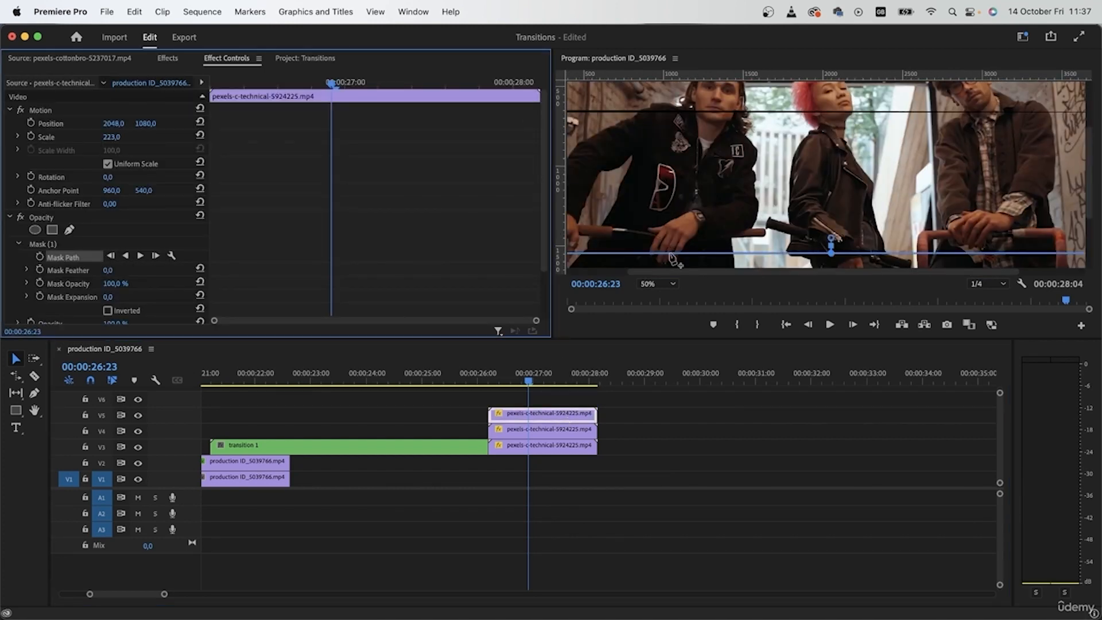
key(Up)
click(540, 366)
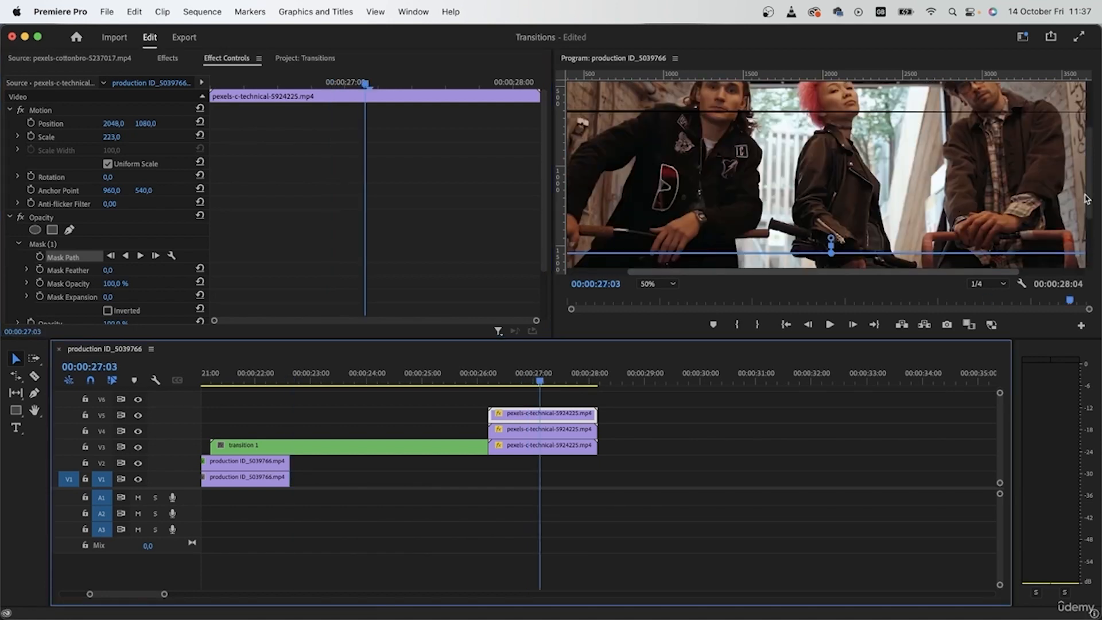
Adjust the V4 clip's mask path to close the seam between the top and middle strips, and check the whole frame enlarged
scroll(834, 174, up, 2)
scroll(929, 208, down, 4)
key(grave)
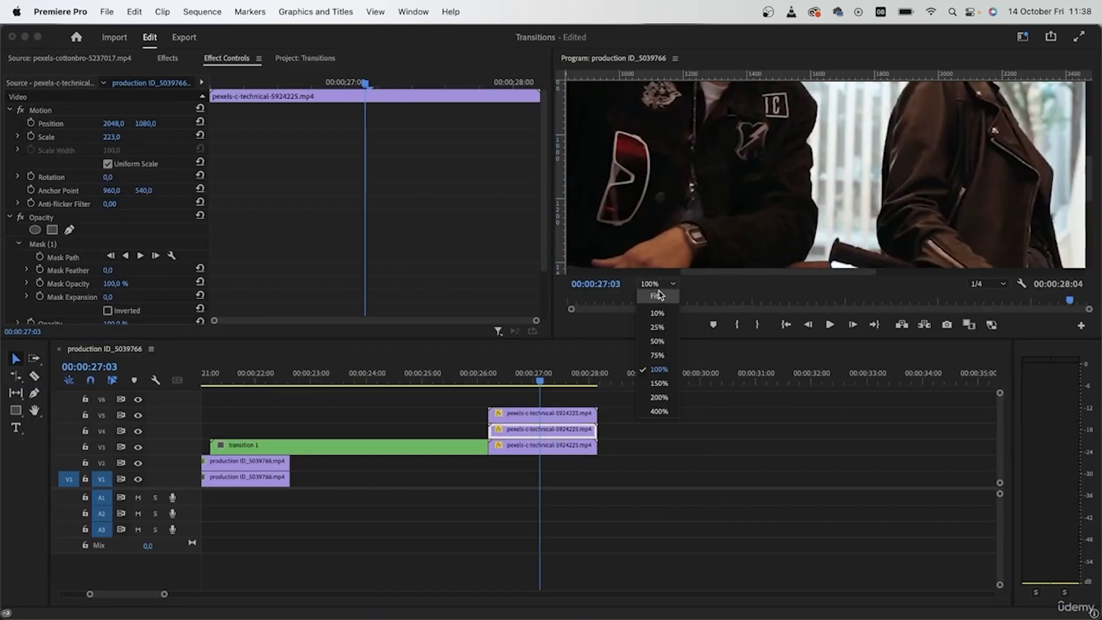
click(649, 297)
key(grave)
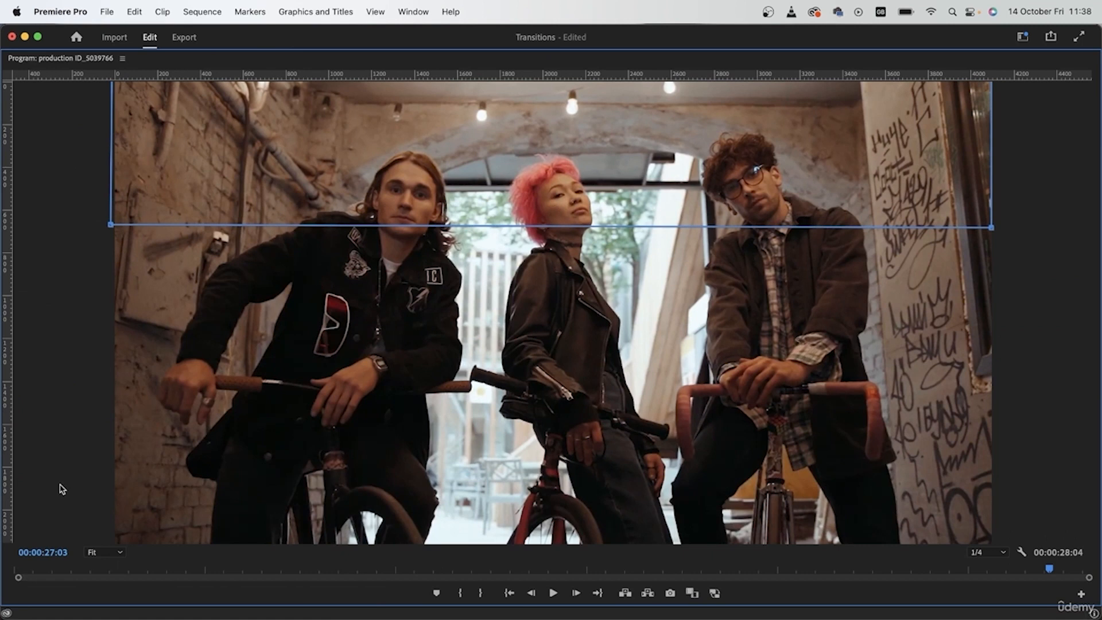
key(grave)
click(757, 410)
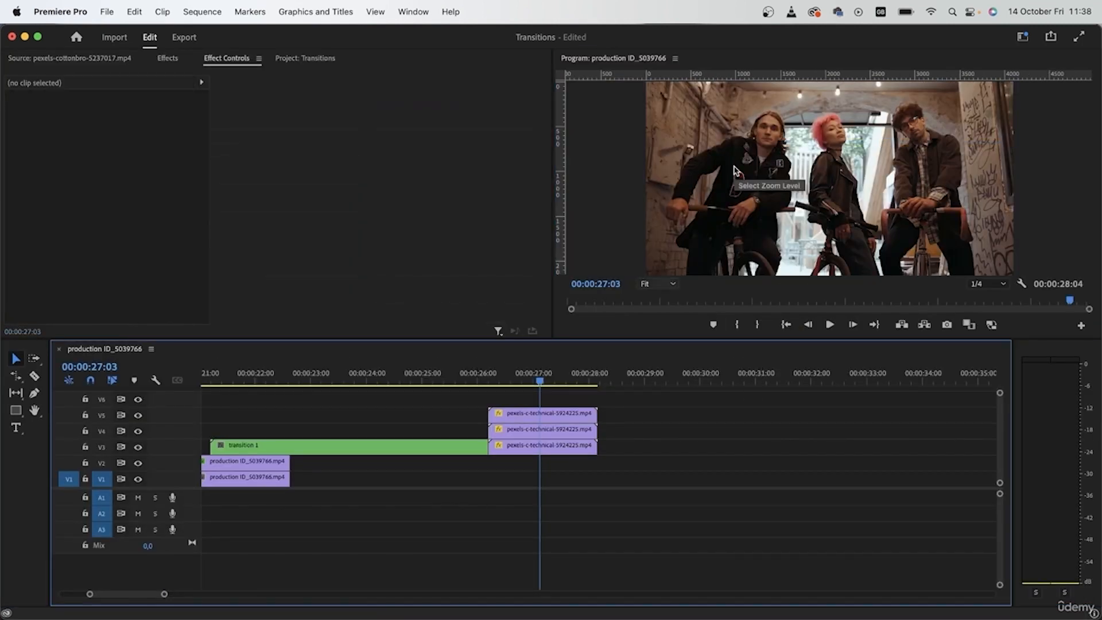
Hide and show tracks V4 and V3 in turn to check which strip each one displays
click(138, 431)
click(138, 431)
click(138, 447)
click(137, 447)
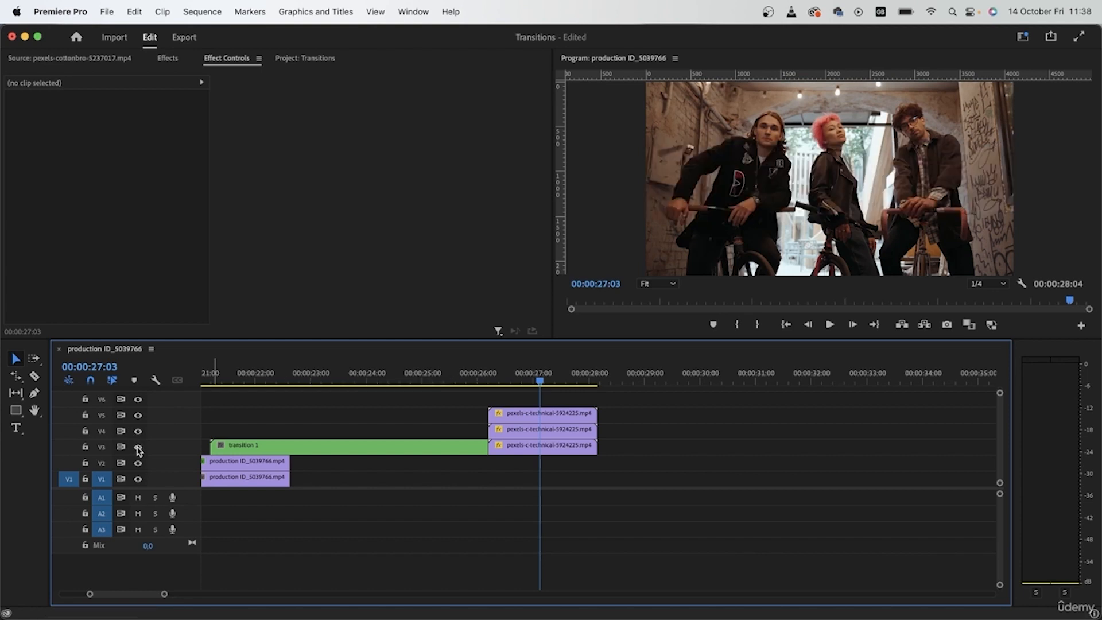
Move the three masked strip clips up to V4, V5 and V6, starting at 00:00:25:21 so they overlap the end of transition 1
drag(501, 372, 428, 421)
key(=)
drag(472, 478, 453, 405)
drag(466, 448, 410, 434)
mouse_move(394, 380)
mouse_down()
mouse_move(370, 381)
mouse_move(394, 381)
mouse_up()
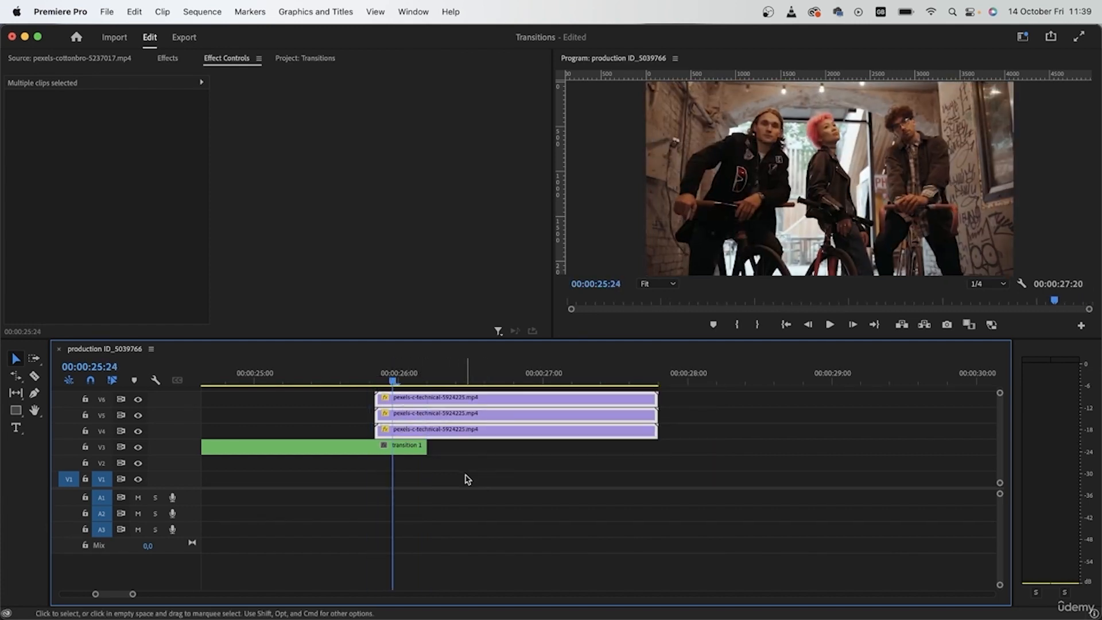
click(526, 460)
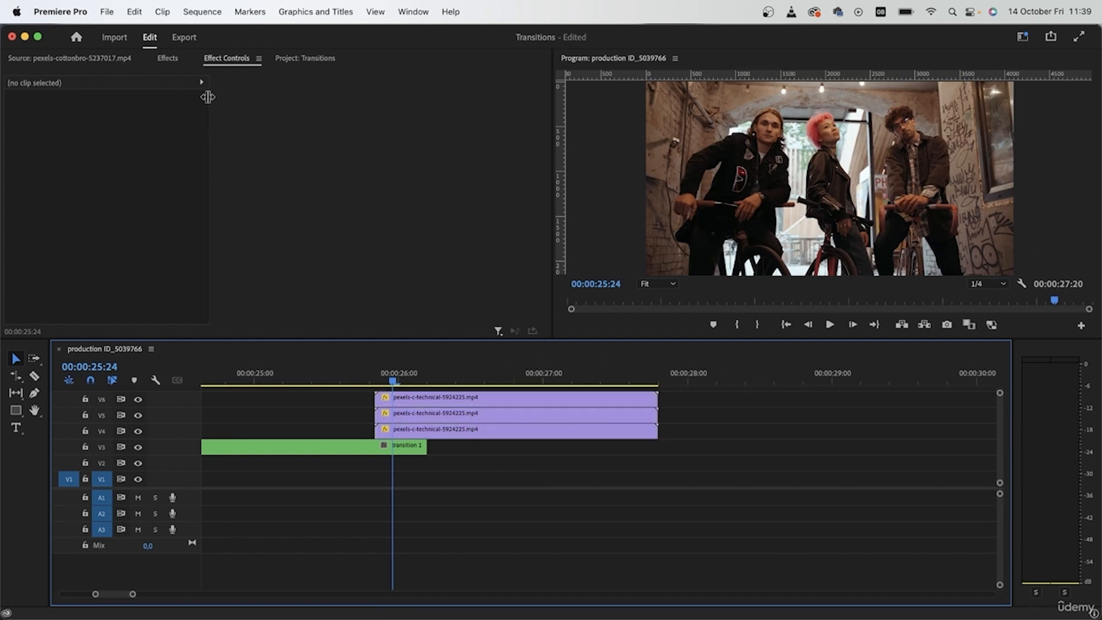
Find the Transform effect, apply it to the strip clip on V6 and display that clip's effect settings
click(181, 61)
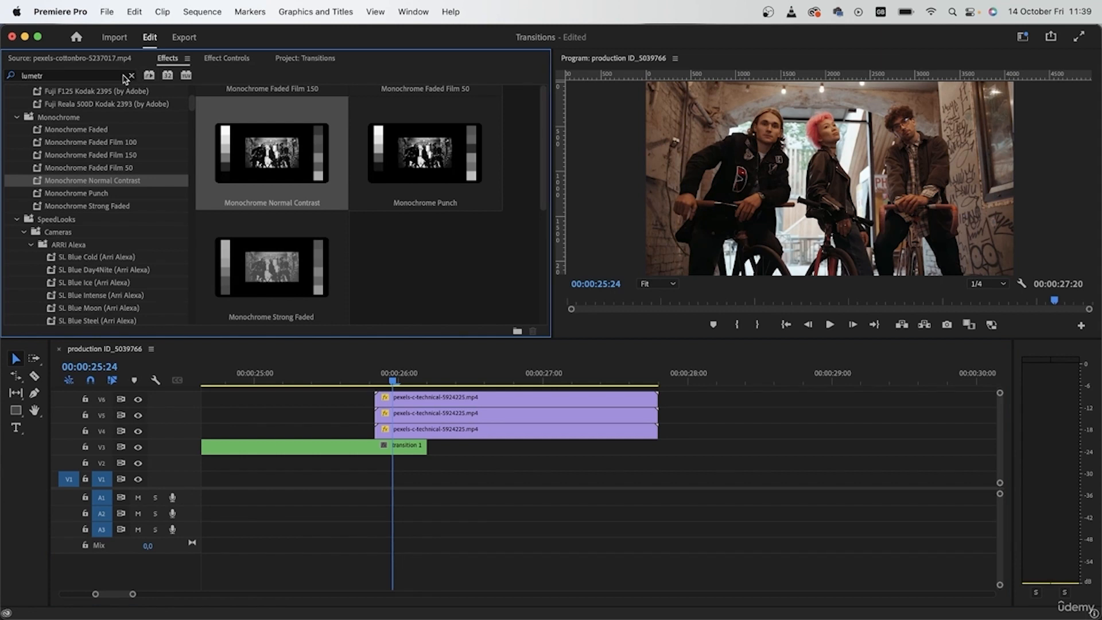
click(131, 75)
text(tran)
drag(60, 219, 404, 398)
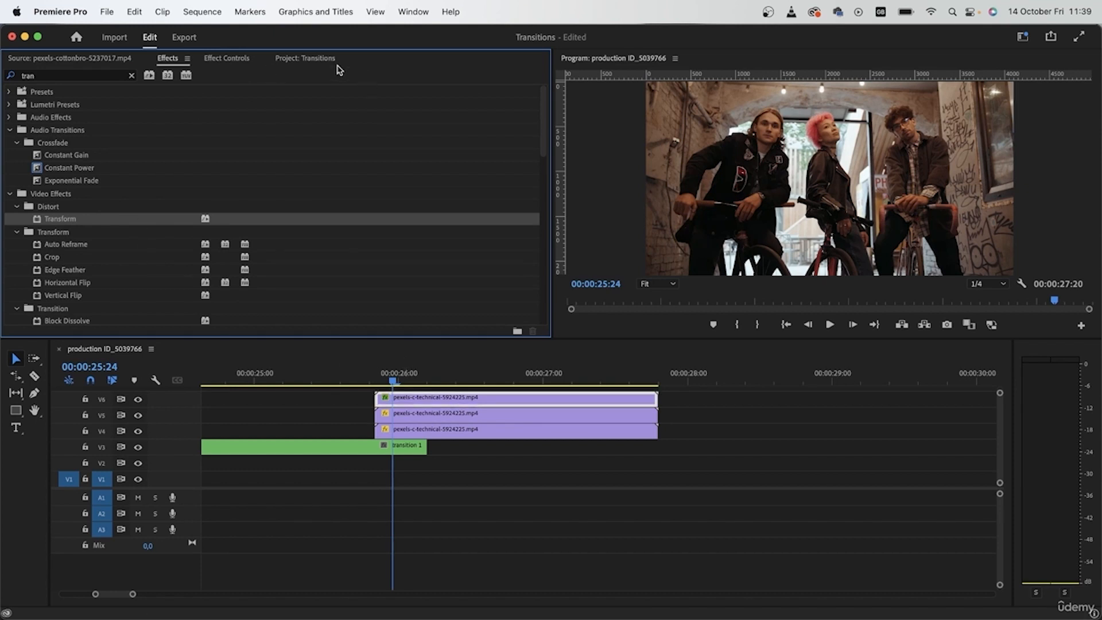
click(236, 60)
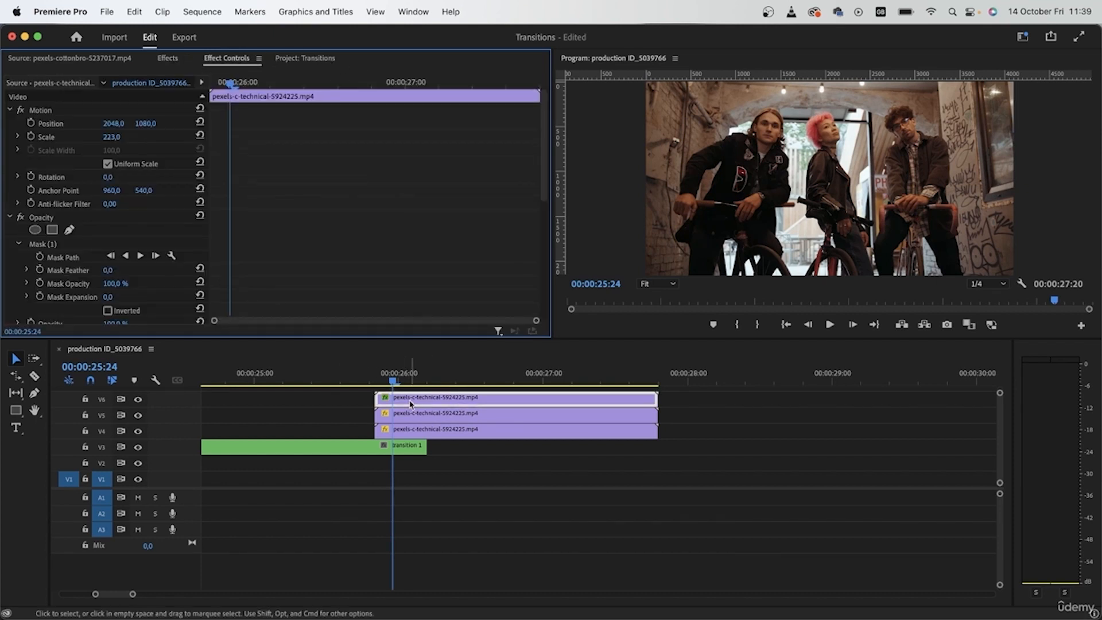
Keyframe the V6 clip's Transform Position from X 2931 at 00:00:25:21 to X 960 at 00:00:26:01, keeping Y at 540
scroll(309, 261, down, 5)
drag(394, 383, 376, 383)
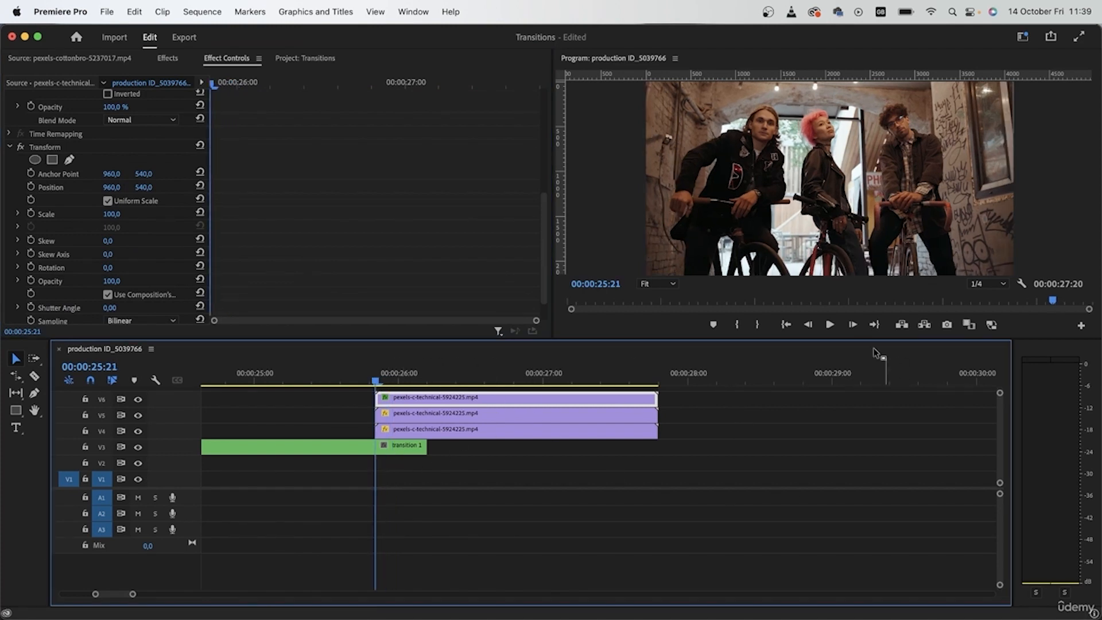
shift+click(852, 326)
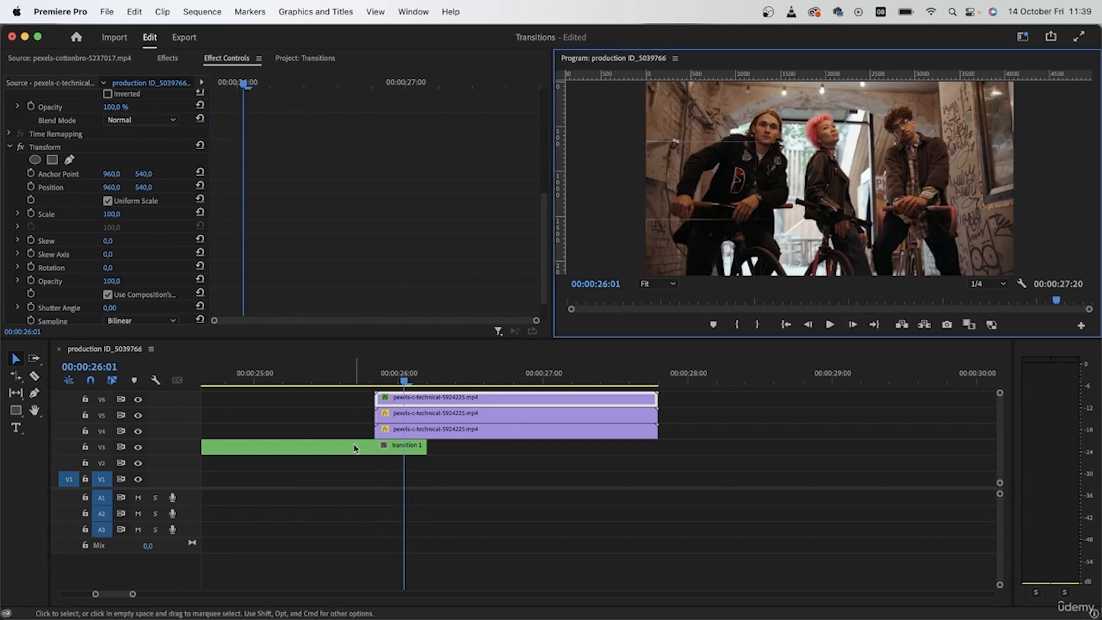
scroll(325, 301, down, 2)
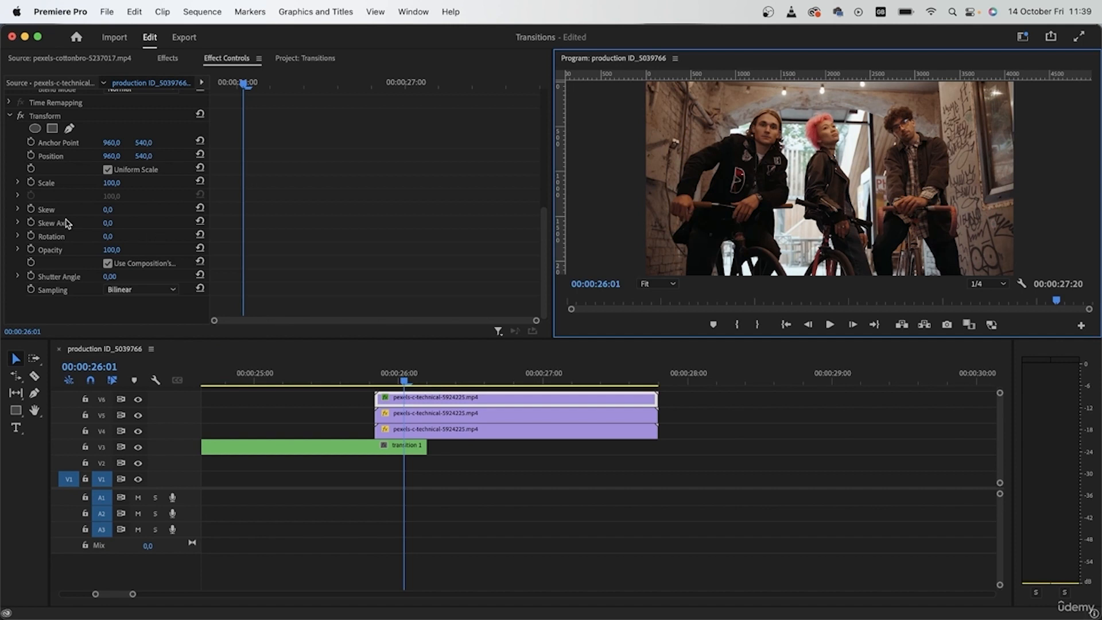
click(31, 156)
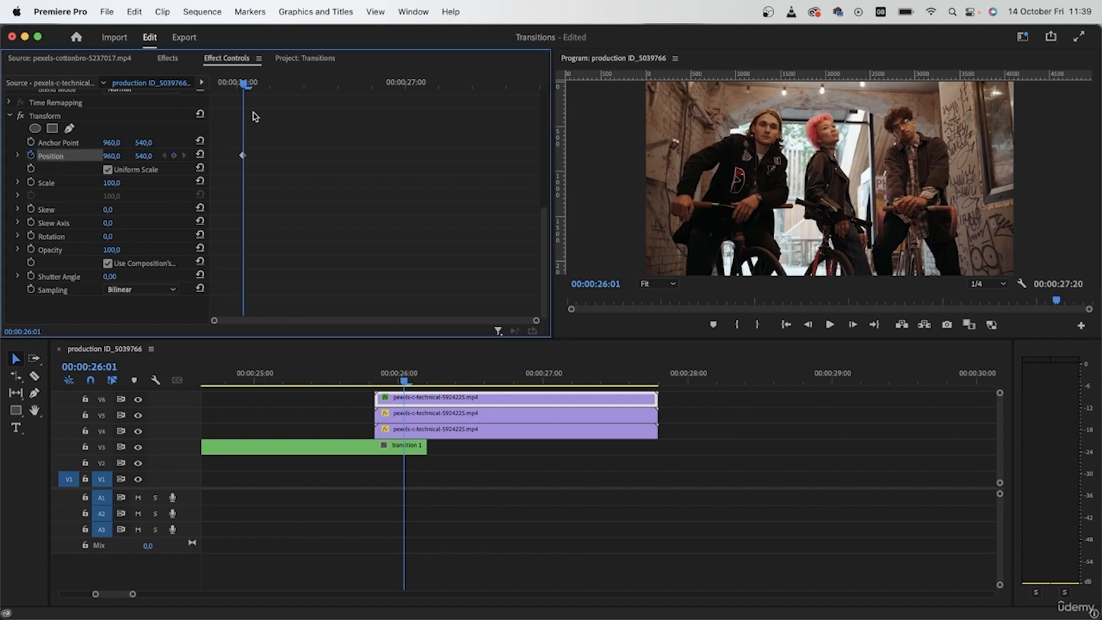
drag(245, 86, 213, 86)
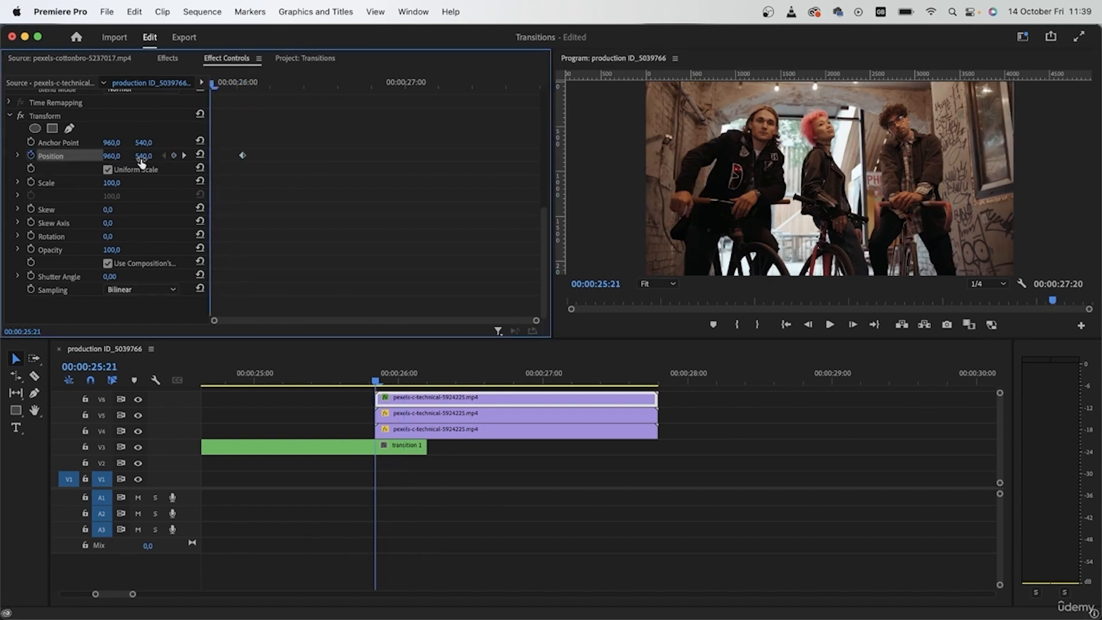
drag(110, 156, 258, 156)
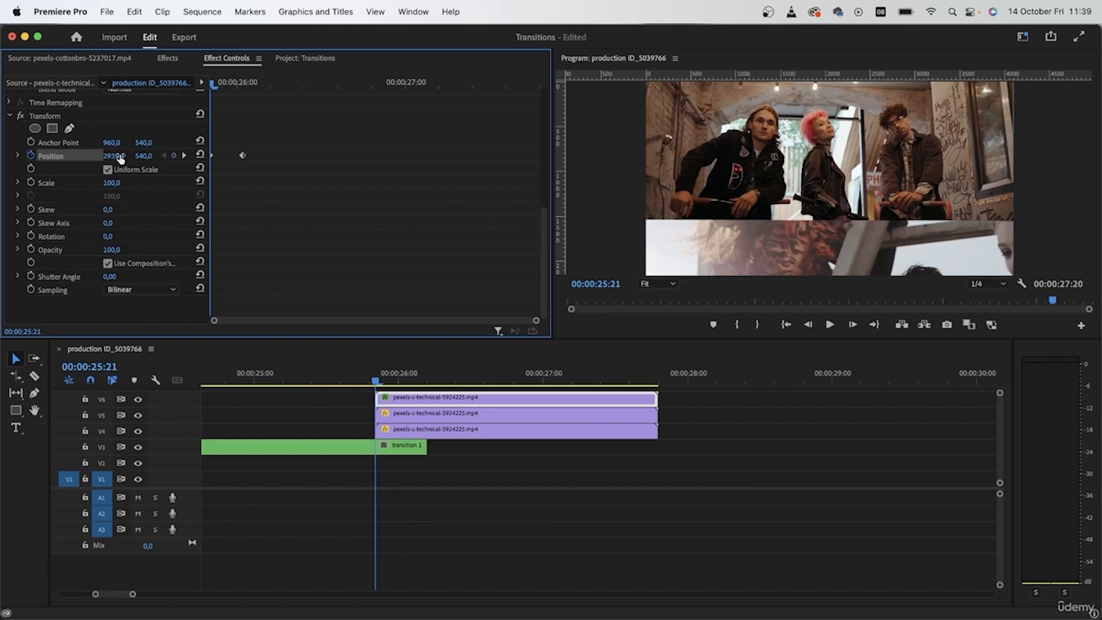
Give both Transform Position keyframes of the V6 clip Bezier temporal interpolation
drag(320, 164, 177, 127)
right_click(241, 157)
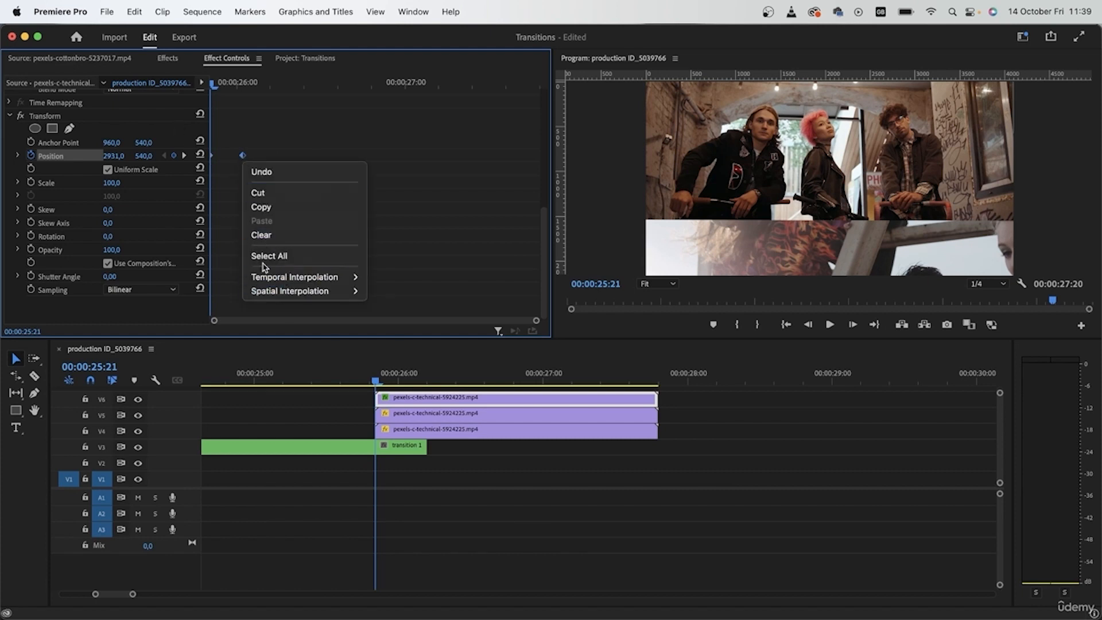
mouse_move(267, 277)
click(425, 291)
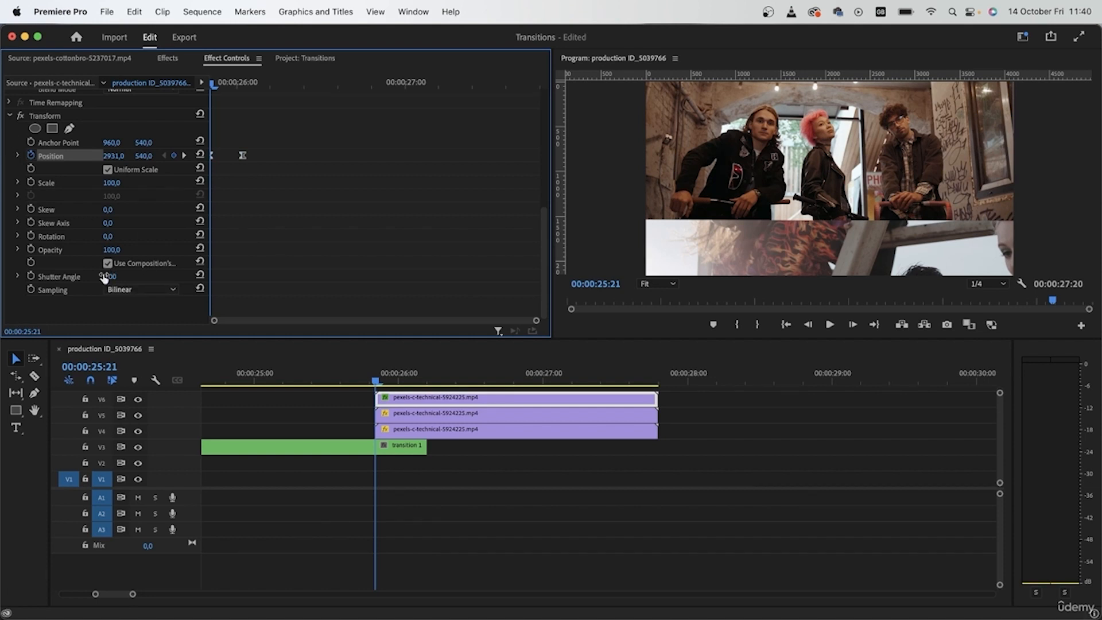
Set the V6 clip's Transform Shutter Angle to 29 and check the motion blur around 00:00:25:23
drag(111, 277, 127, 276)
mouse_move(374, 381)
mouse_down()
mouse_move(405, 384)
mouse_move(338, 384)
mouse_move(385, 386)
mouse_up()
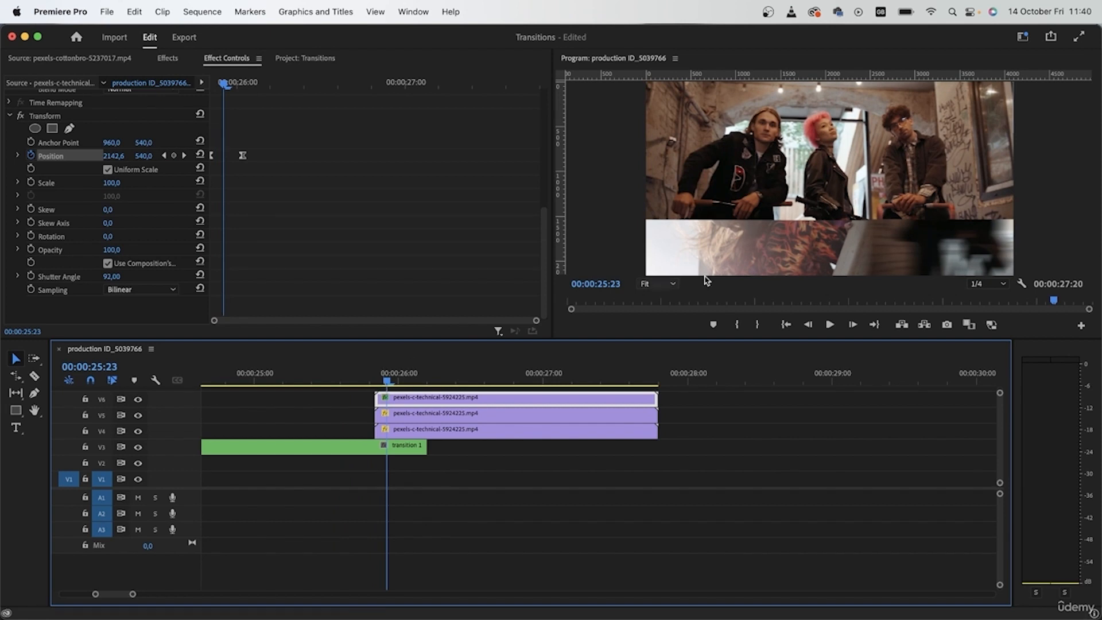
click(108, 263)
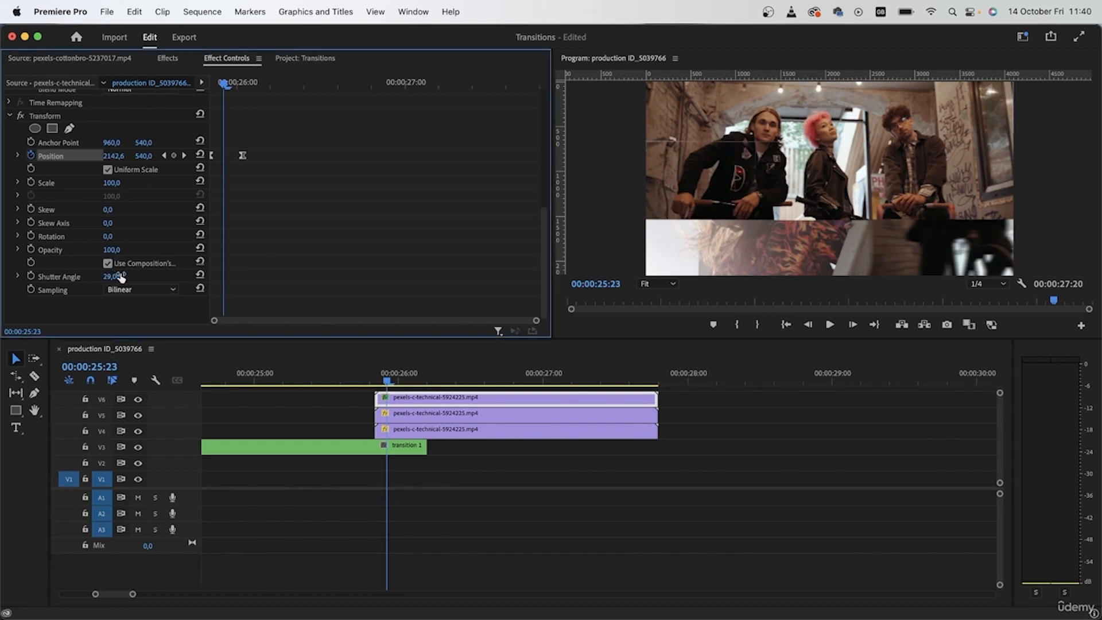
mouse_move(386, 381)
mouse_down()
mouse_move(365, 383)
mouse_move(408, 385)
mouse_move(377, 389)
mouse_up()
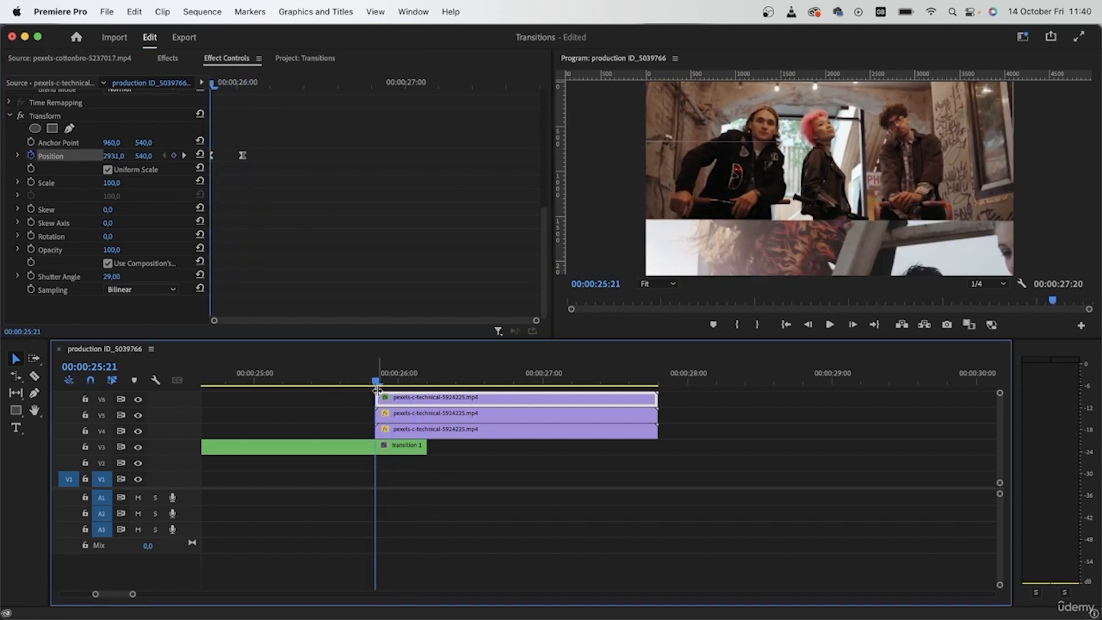
Copy the animated Transform effect from the V6 clip onto the strip clips on V5 and V4
click(58, 116)
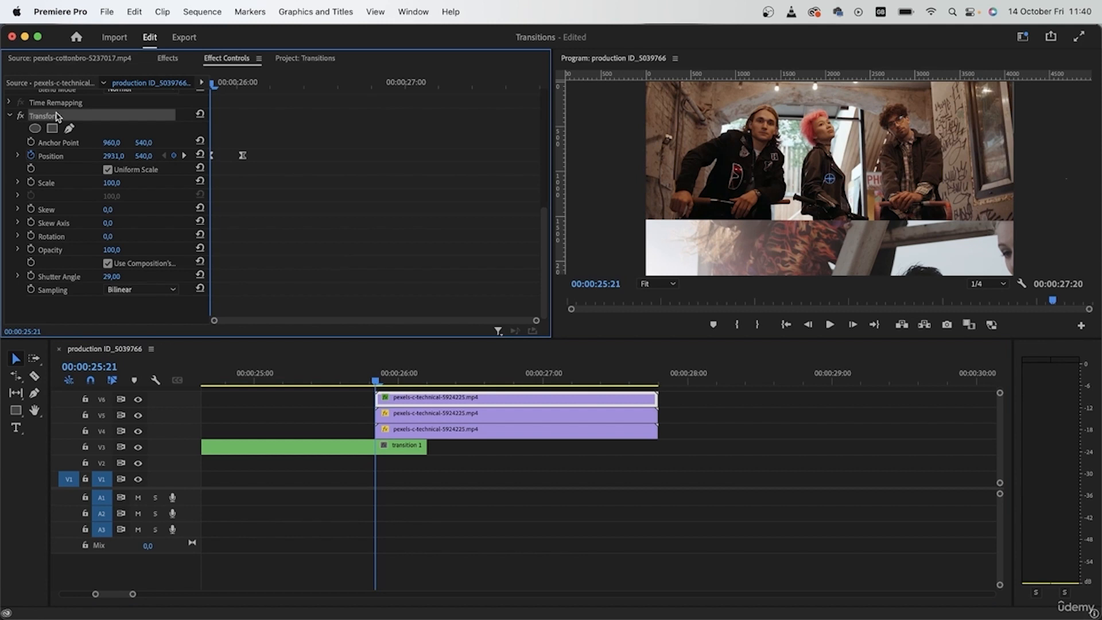
click(424, 418)
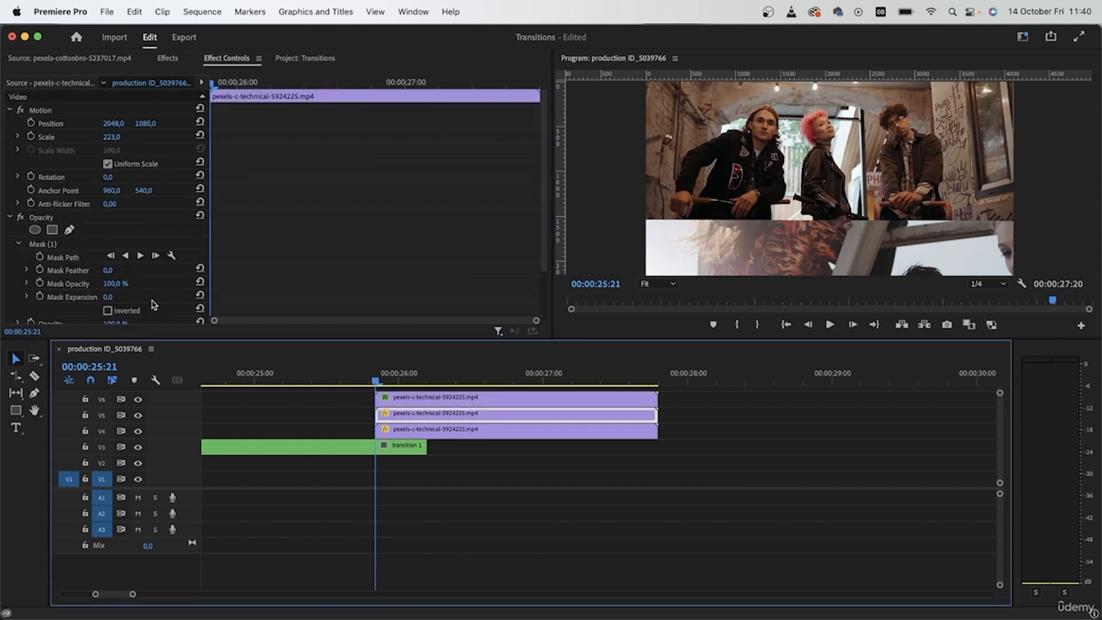
scroll(113, 287, down, 3)
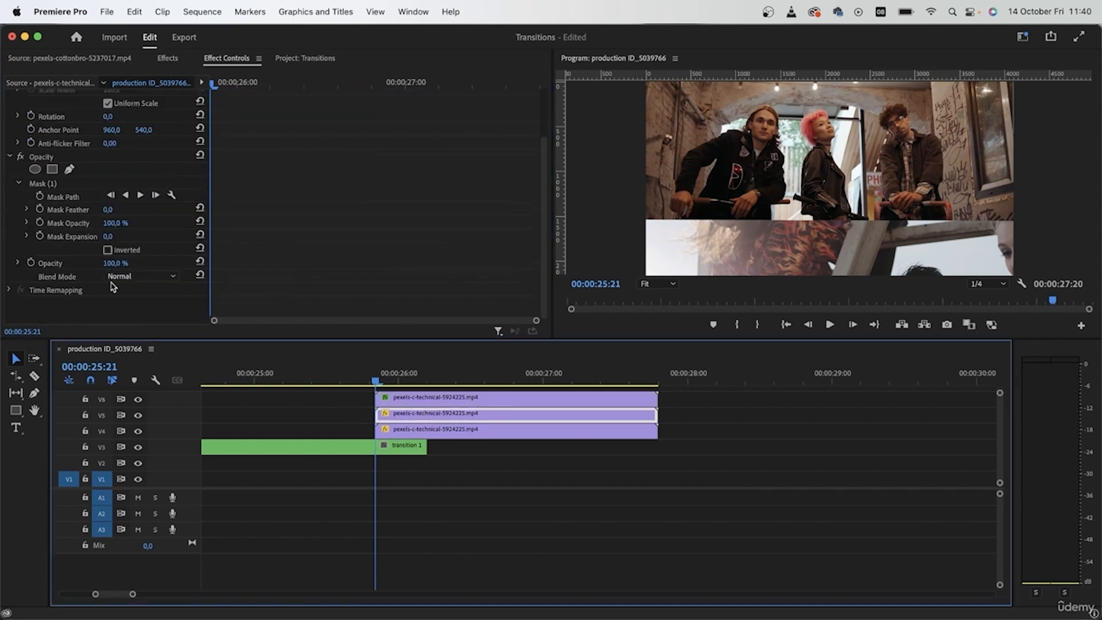
click(447, 444)
click(440, 434)
scroll(138, 306, down, 3)
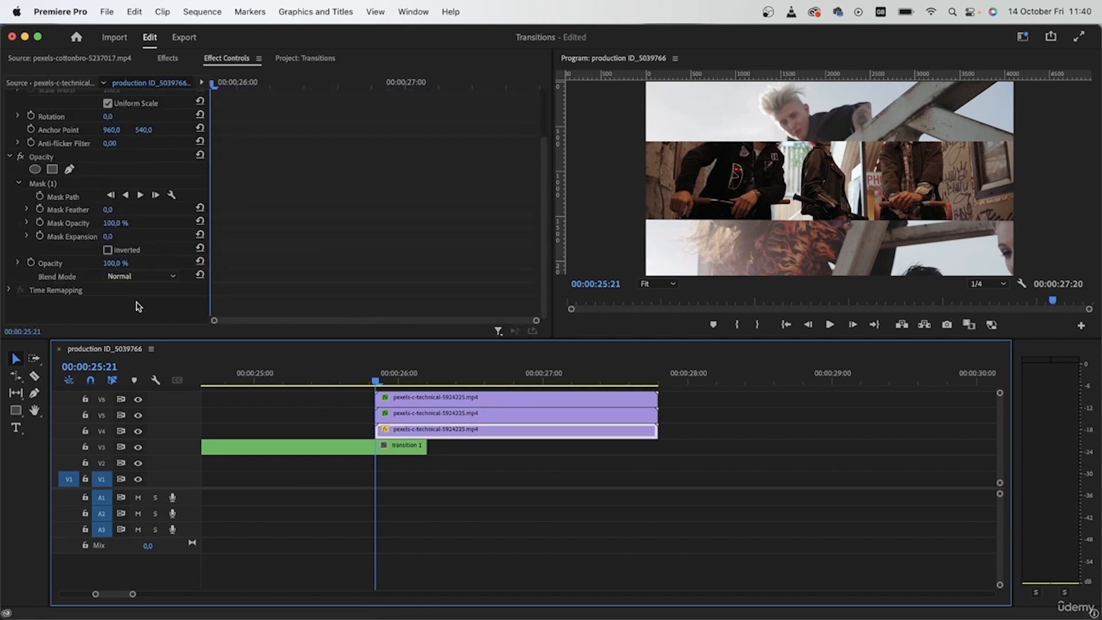
key(super+v)
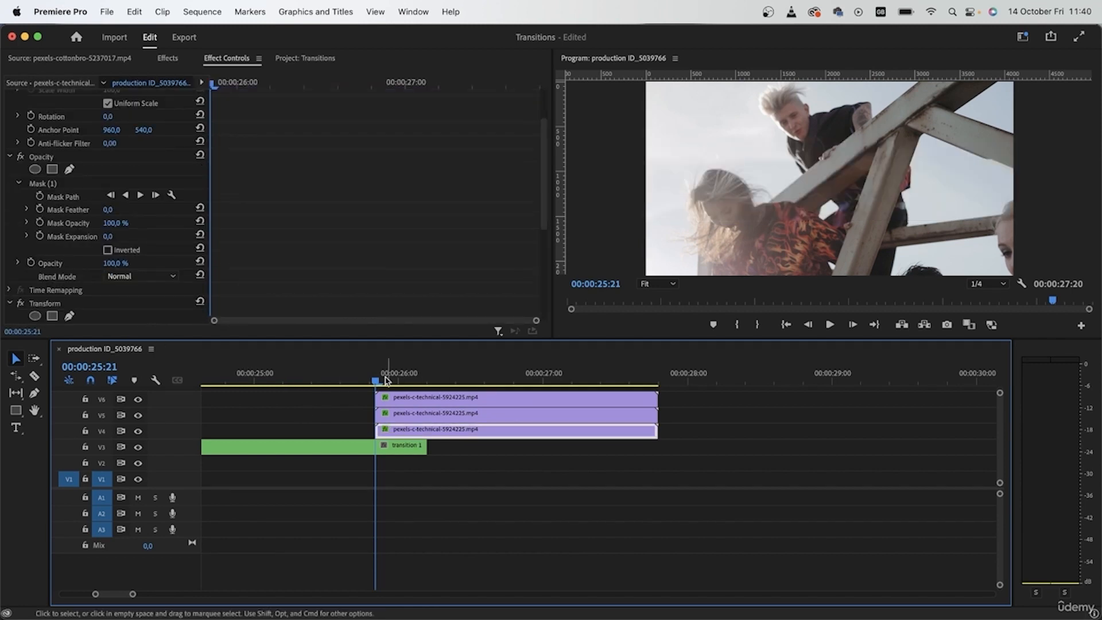
mouse_move(386, 380)
mouse_down()
mouse_move(365, 381)
mouse_move(409, 392)
mouse_move(377, 390)
mouse_up()
Shift both Transform Position keyframes of the V4 strip clip so that they start at 00:00:25:23
click(410, 436)
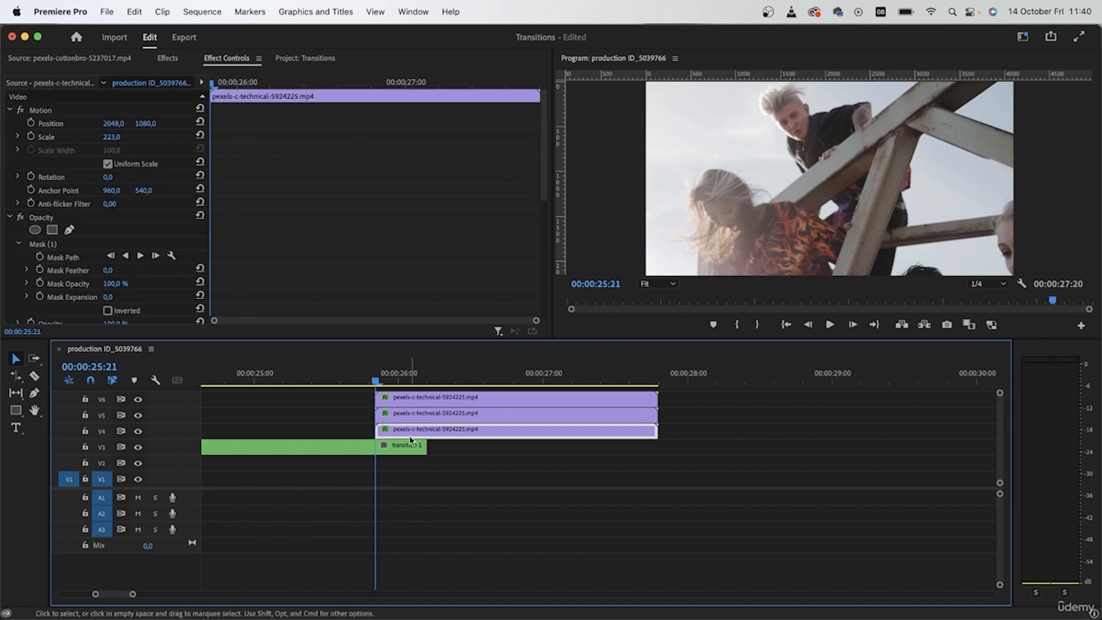
key(Right)
key(Right)
scroll(228, 201, down, 6)
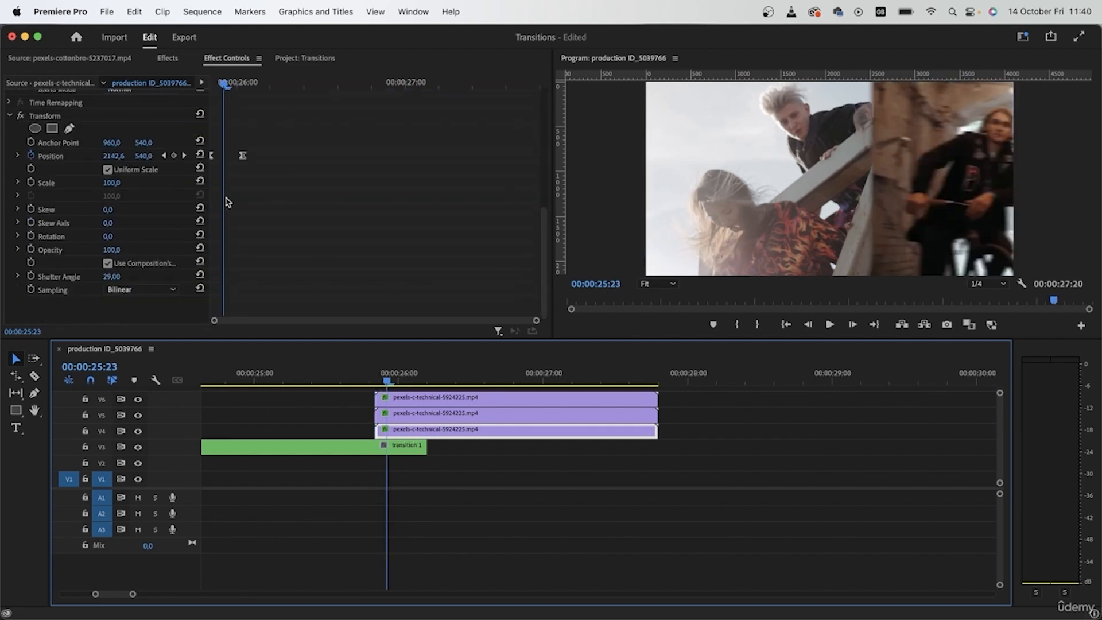
mouse_move(267, 145)
mouse_down()
mouse_move(203, 165)
mouse_move(255, 158)
mouse_up()
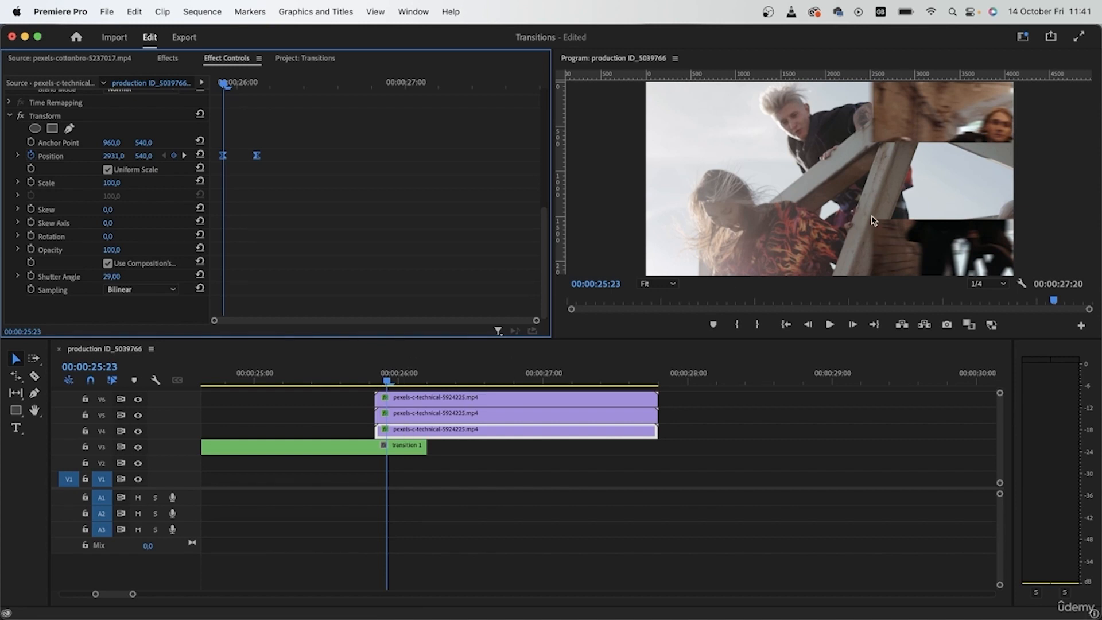
Identify the strip on V6 by toggling its track visibility, and shift that clip's Transform Position keyframes to start at 00:00:26:00
click(402, 397)
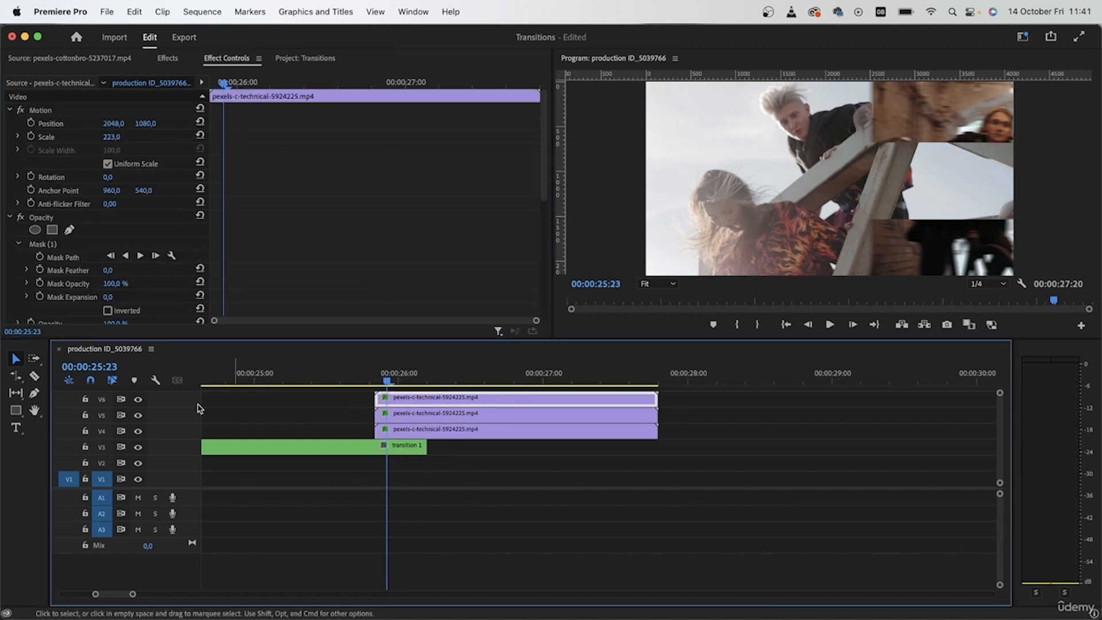
click(138, 399)
click(138, 398)
click(390, 431)
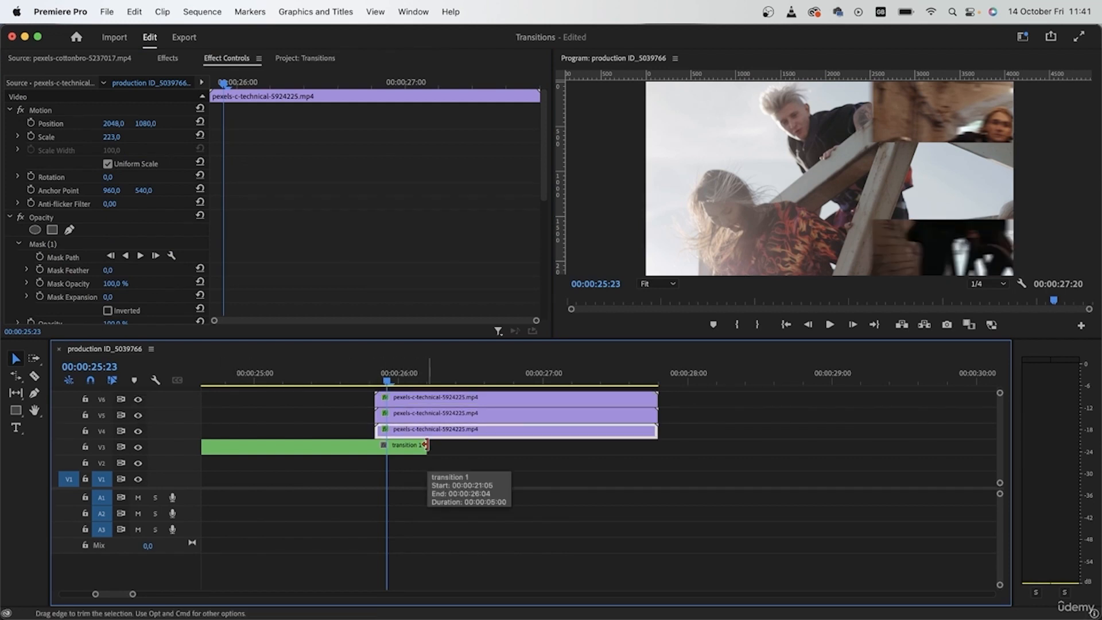
key(Right)
scroll(338, 221, down, 5)
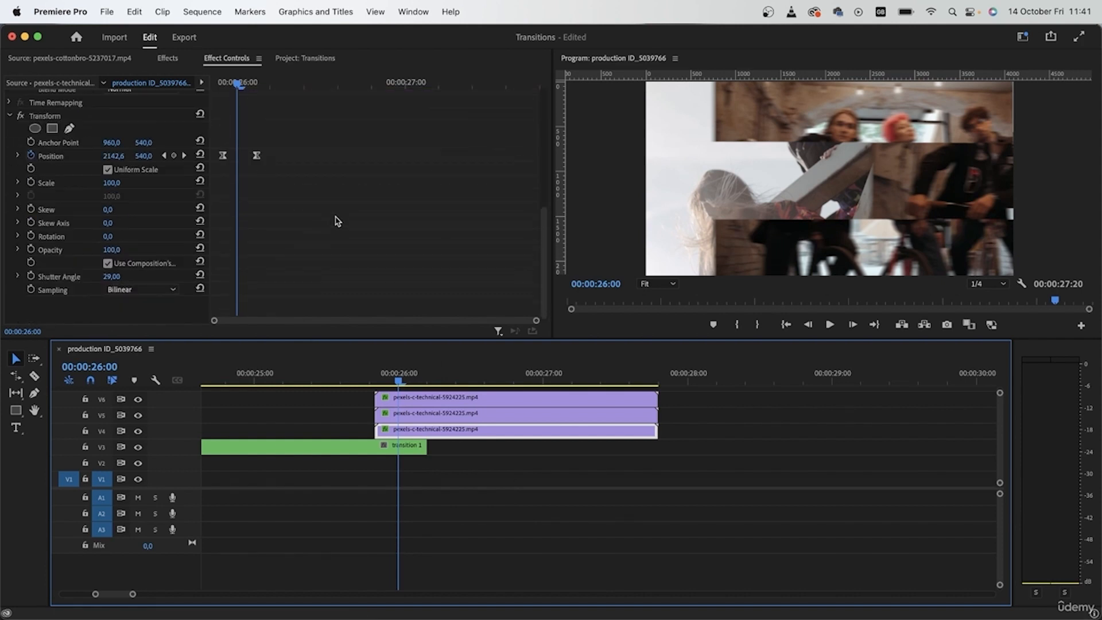
drag(276, 138, 214, 165)
drag(223, 156, 236, 156)
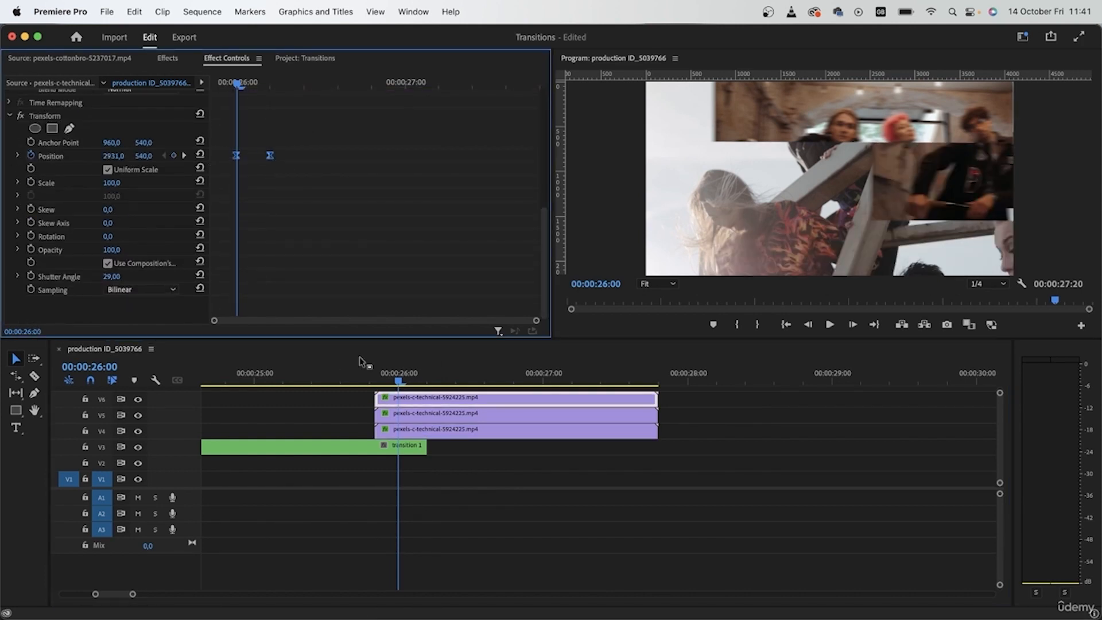
Play and scrub through the staggered three-strip transition to check its timing
drag(398, 379, 378, 380)
drag(379, 381, 406, 381)
key(space)
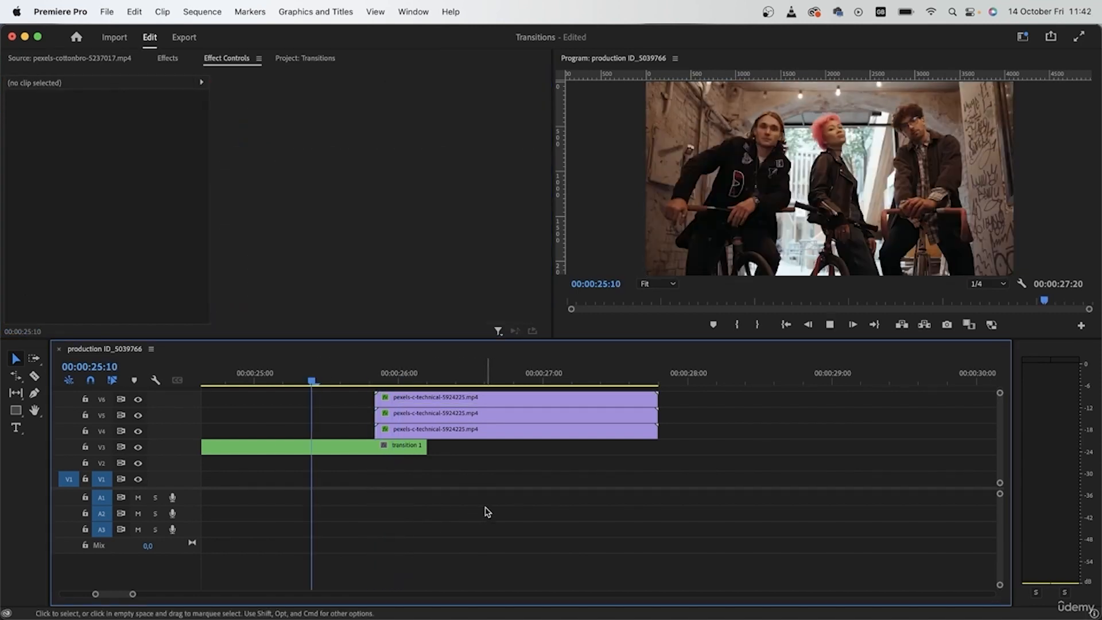
key(space)
drag(437, 379, 329, 401)
scroll(600, 444, down, 1)
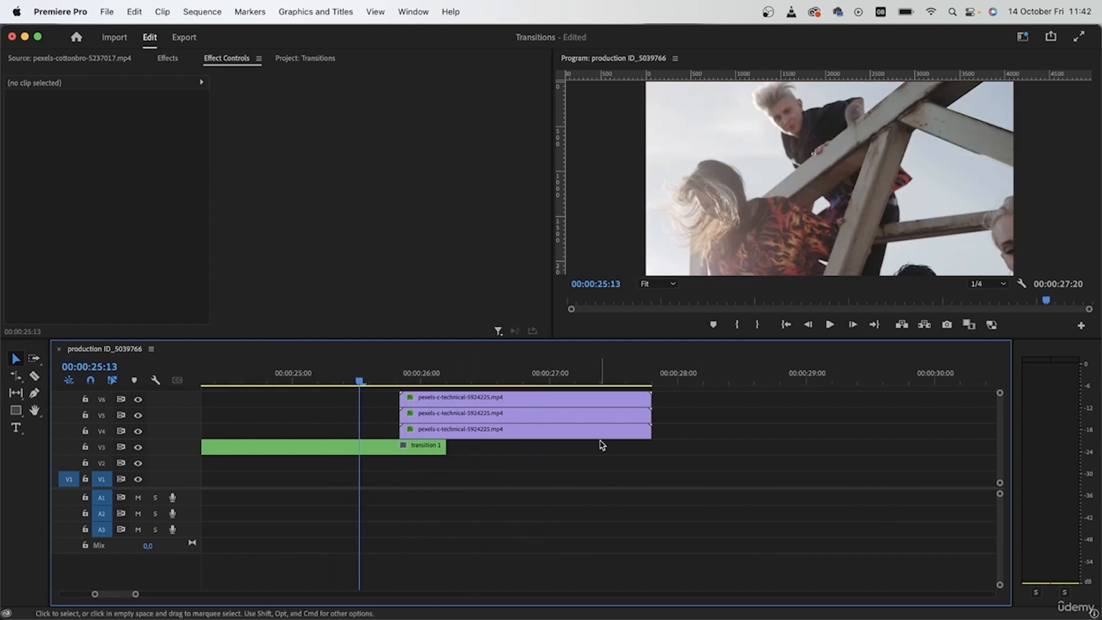
Nest the three strip clips on V4, V5 and V6 into a sequence named transition 2
drag(698, 449, 602, 381)
right_click(605, 408)
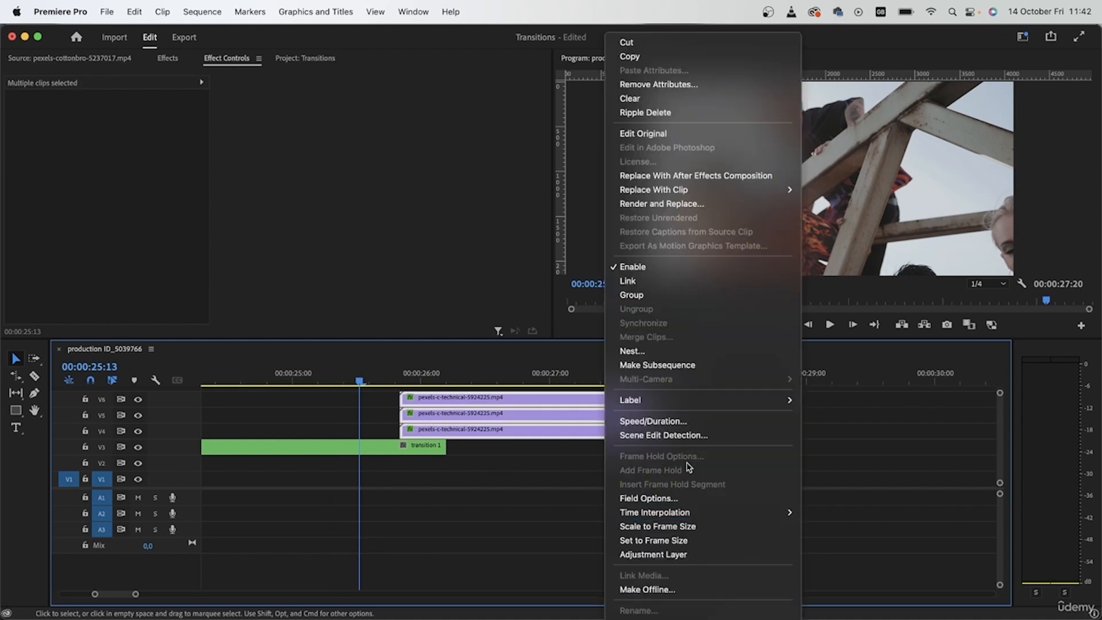
click(678, 351)
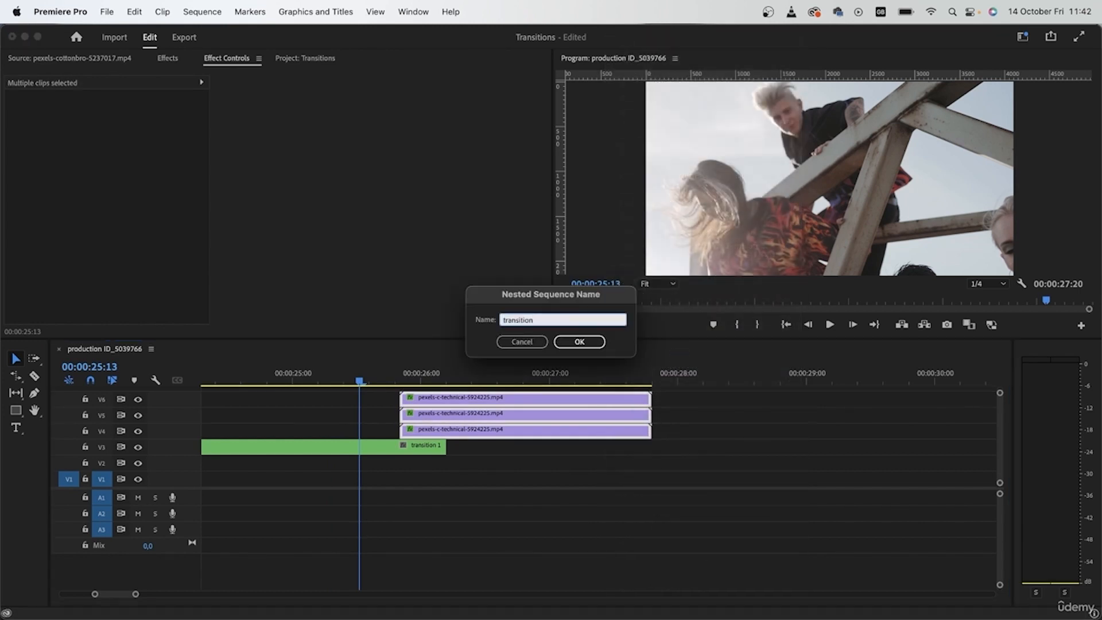
key(Return)
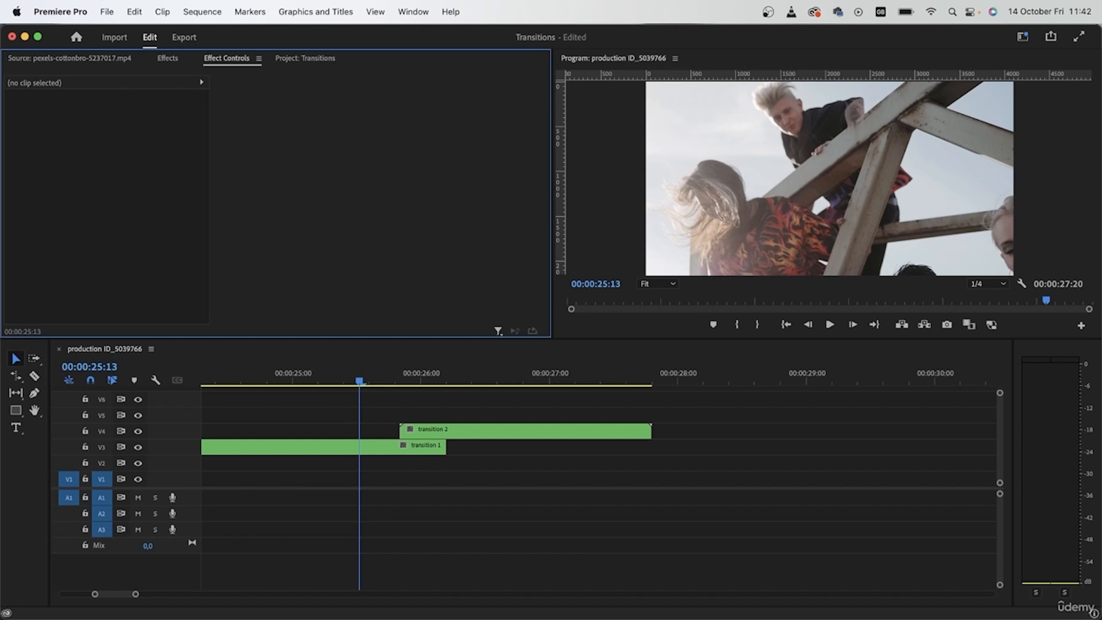
Find pexels-cottonbro-5237017.mp4 in the project and place it on V5 at 00:00:27:03, overlapping the end of transition 2
click(168, 55)
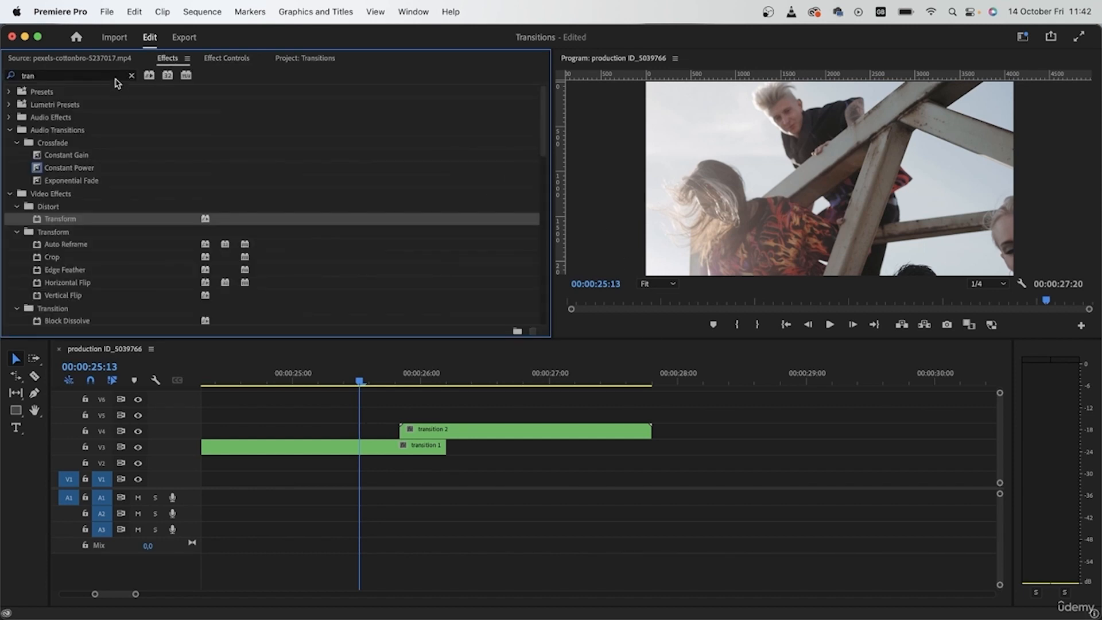
click(309, 59)
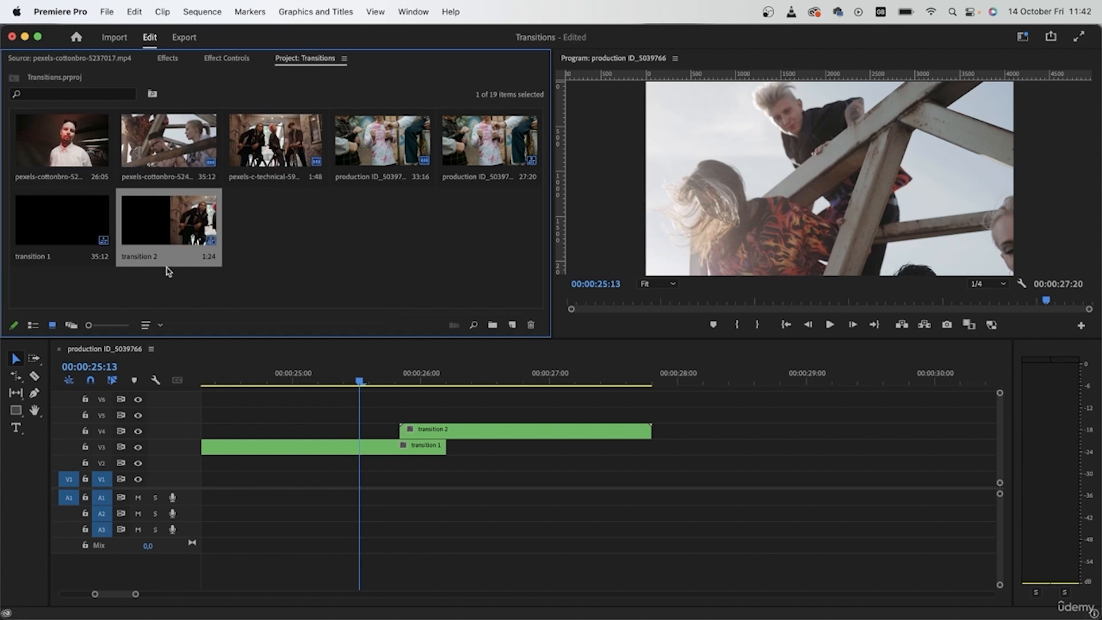
click(60, 148)
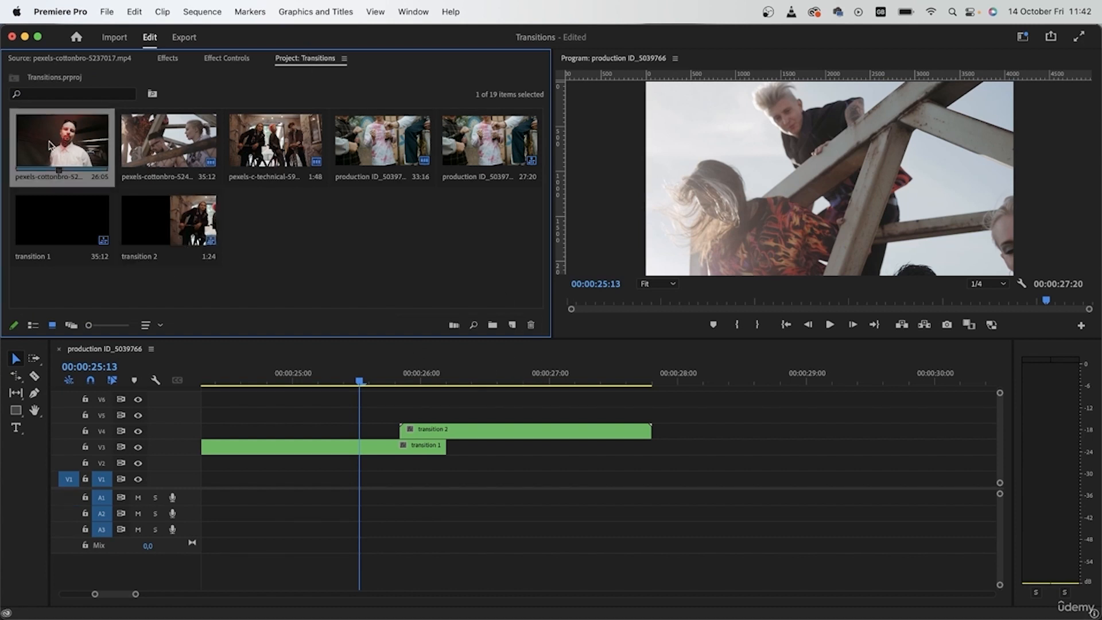
double_click(38, 148)
drag(458, 333, 567, 413)
Reframe the new V5 clip with a Scale of 117 and a Position of 2048, 1232
drag(574, 373, 612, 375)
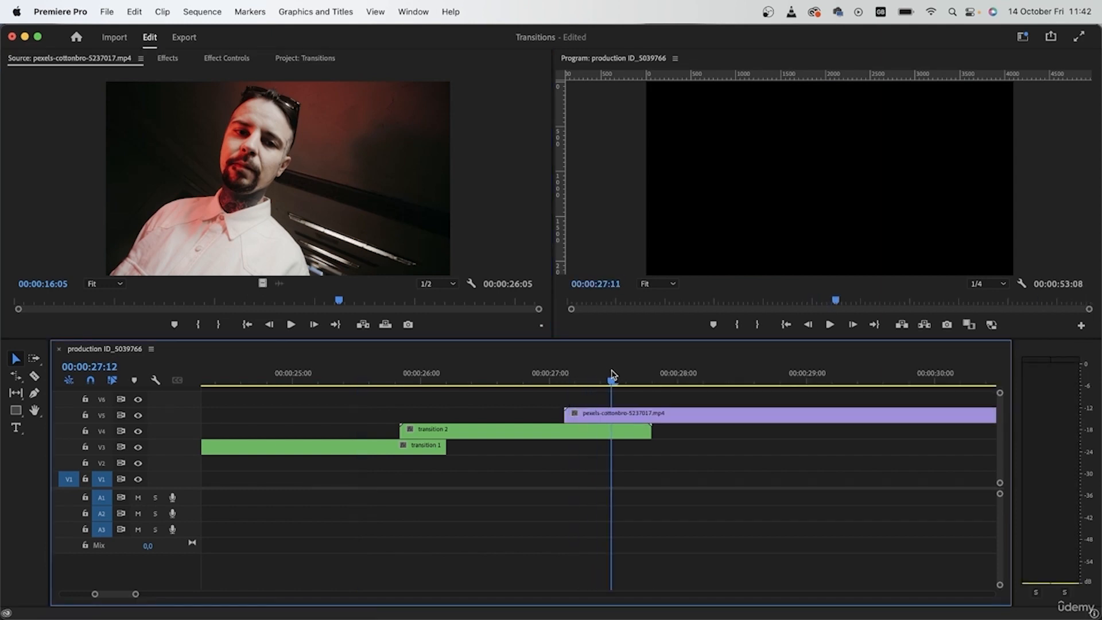
click(1004, 201)
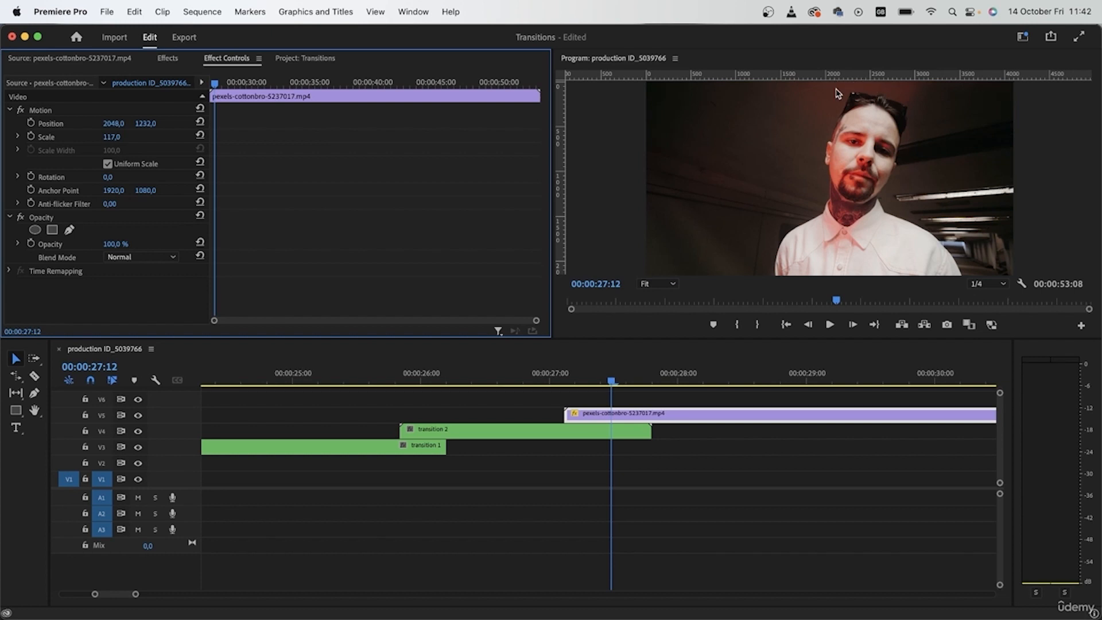
Insert a frame hold segment at the start of the V5 clip, at 00:00:27:03
drag(610, 382, 565, 386)
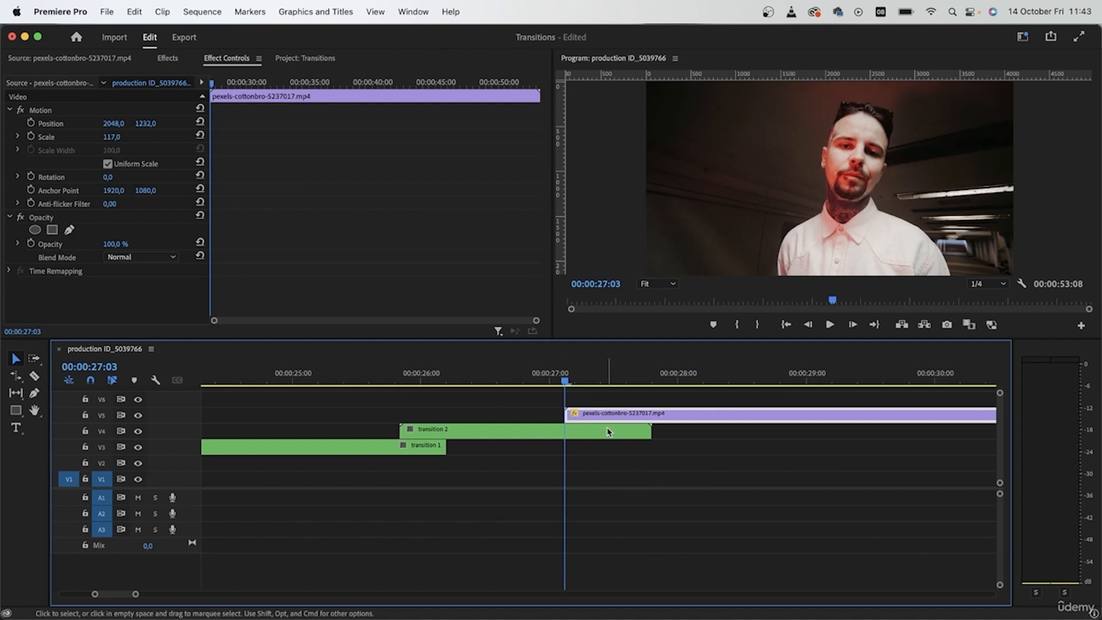
right_click(618, 414)
scroll(712, 505, down, 6)
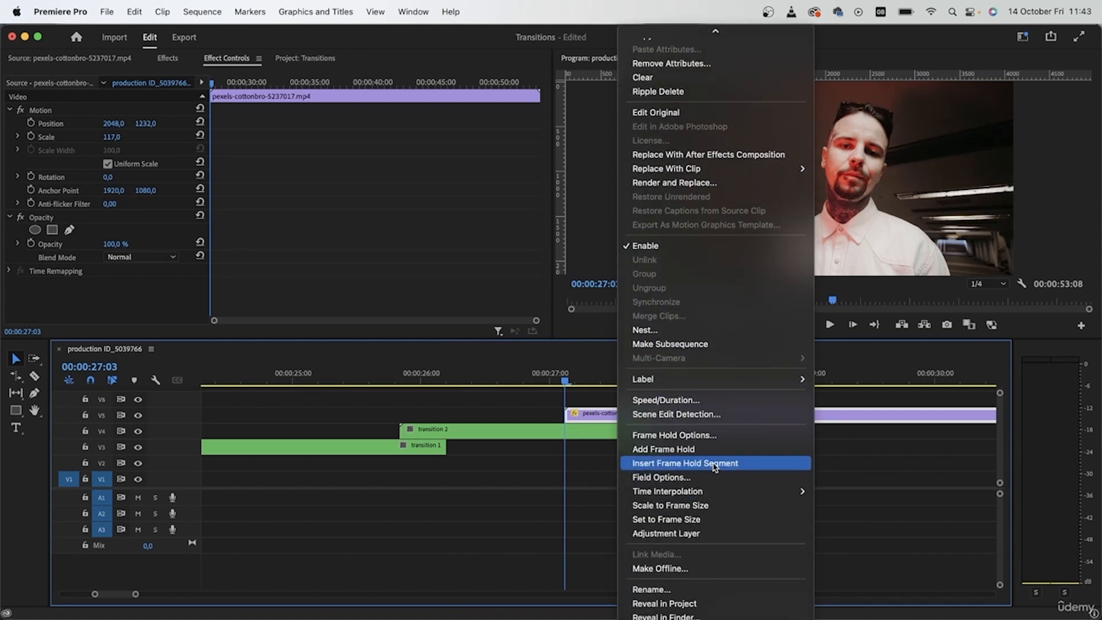
click(714, 467)
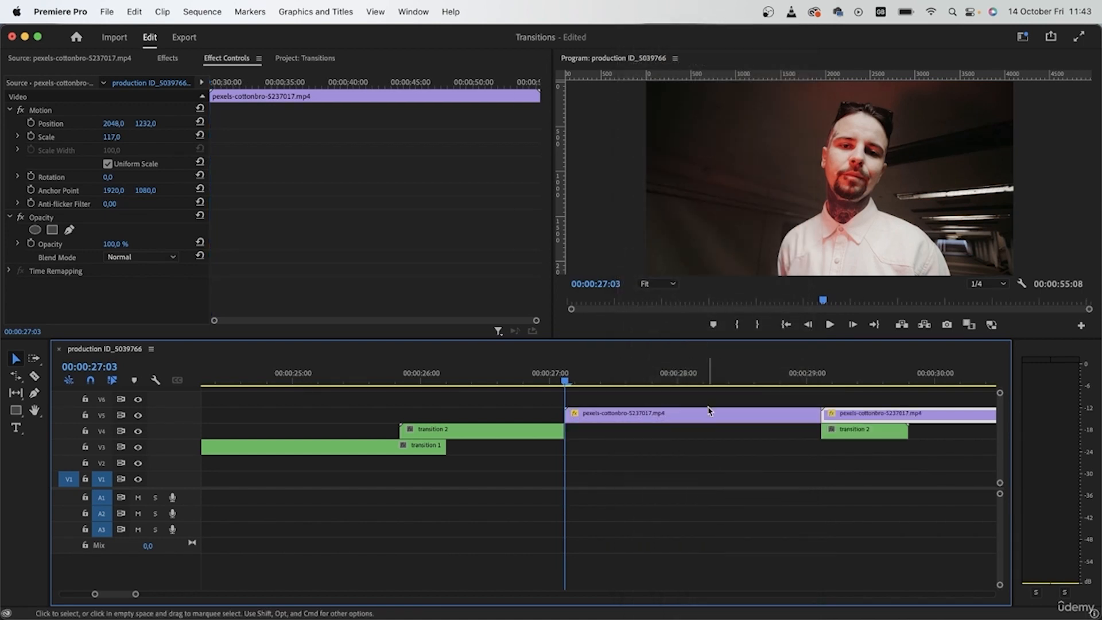
Cut the V5 hold segment at 00:00:27:06, keeping its first three frames and removing the rest along with the gap
click(700, 379)
drag(700, 379, 567, 384)
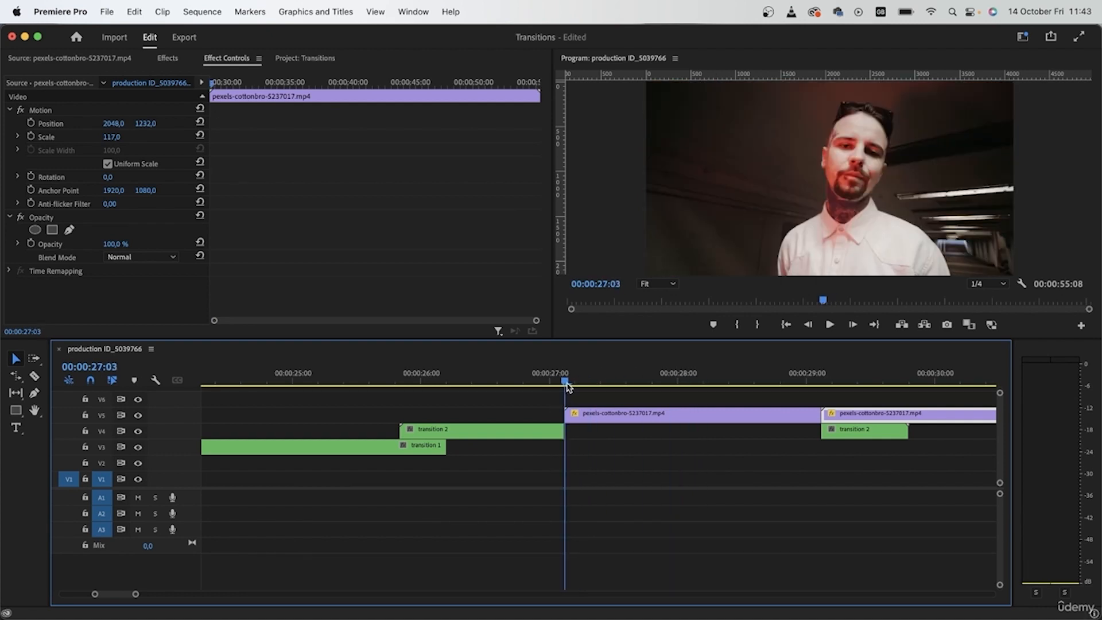
key(Right)
key(Right)
key(Left)
key(Left)
key(Right)
key(Right)
key(Right)
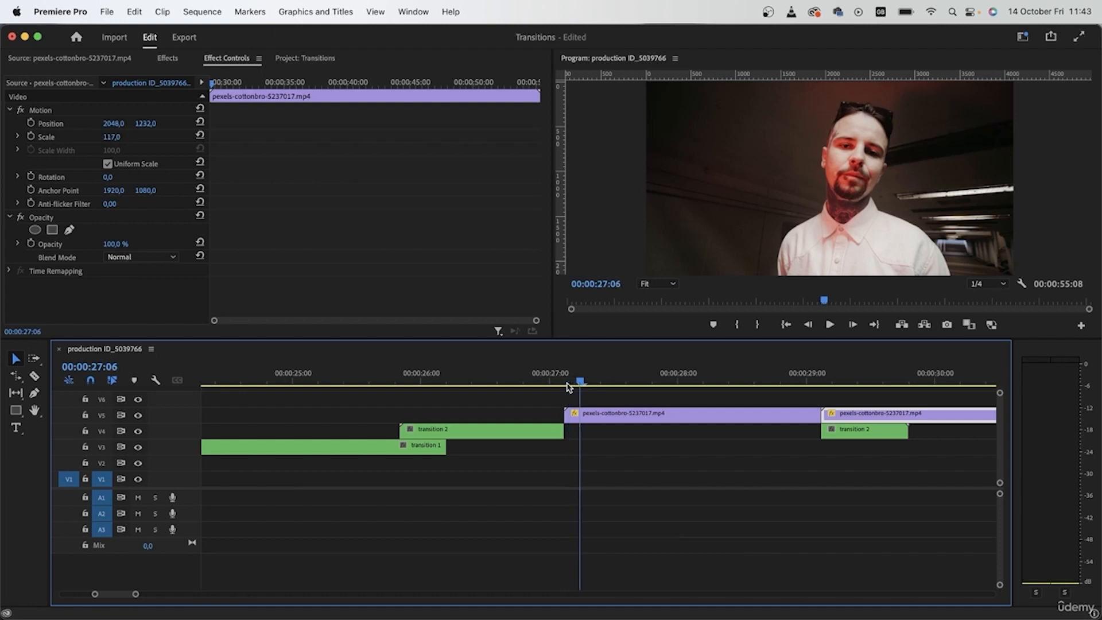
key(super+k)
click(621, 421)
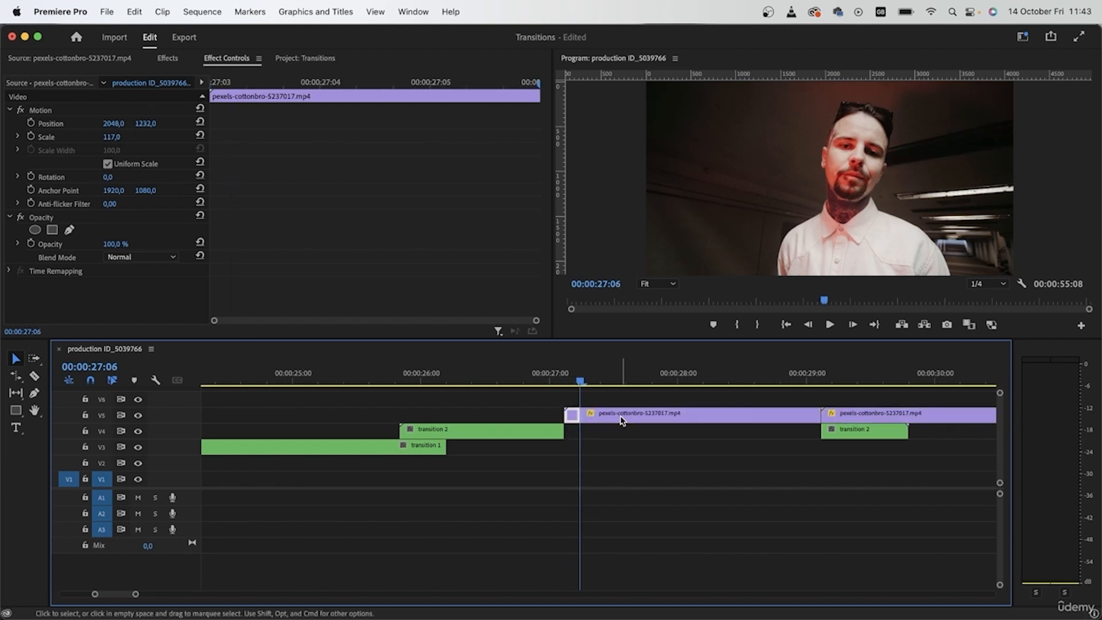
key(Delete)
click(621, 419)
key(Delete)
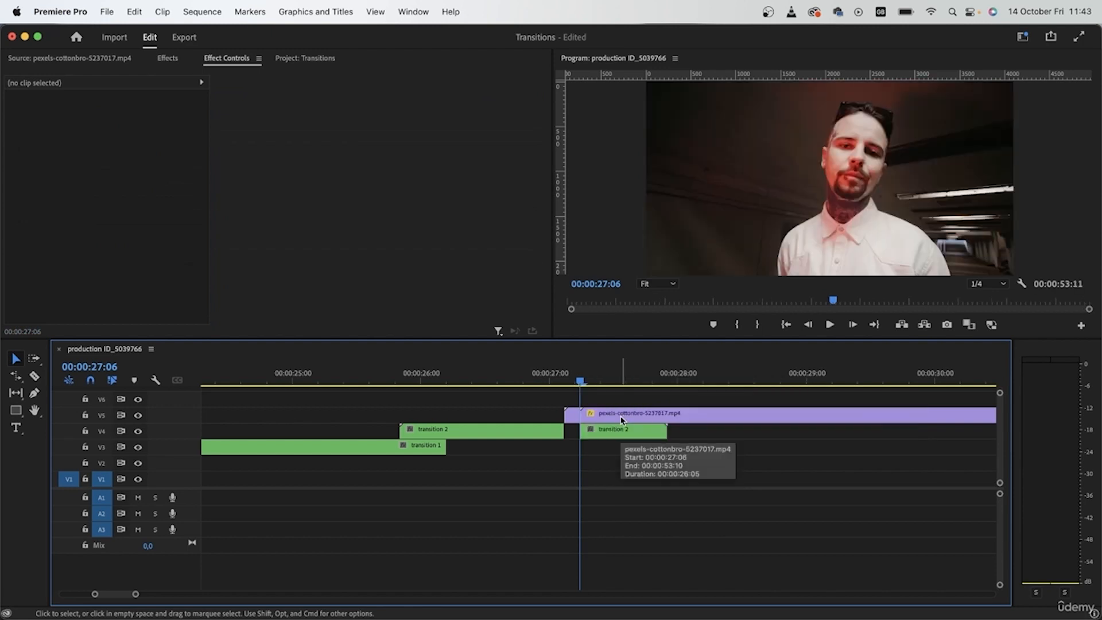
Move the split-off end of transition 2 back against its first part on V4 and rejoin the two pieces
drag(631, 438, 616, 439)
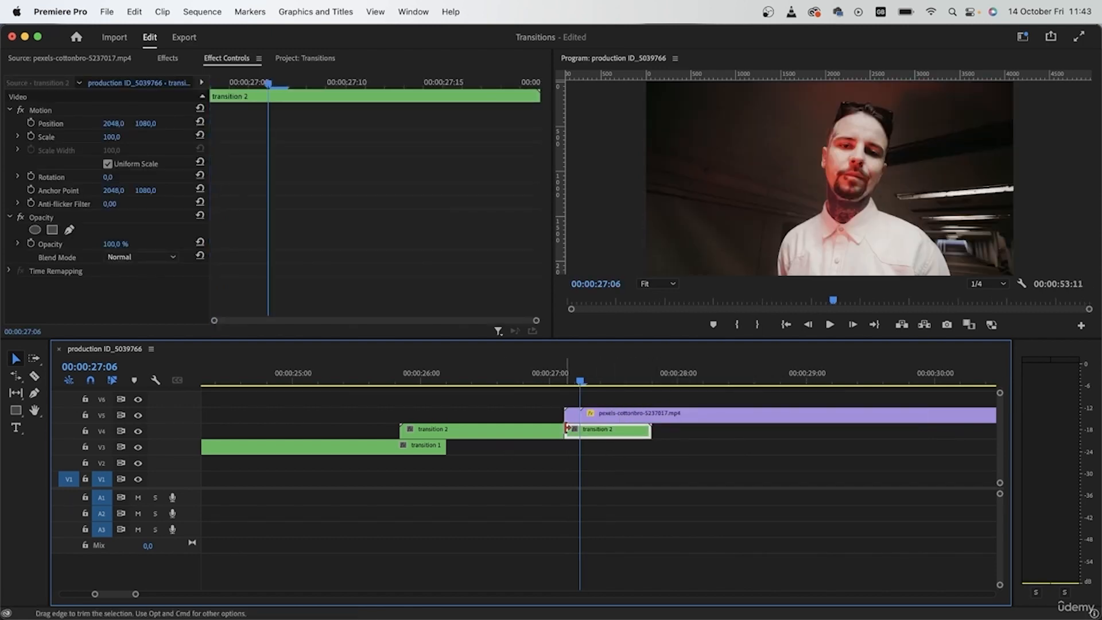
click(563, 431)
key(Delete)
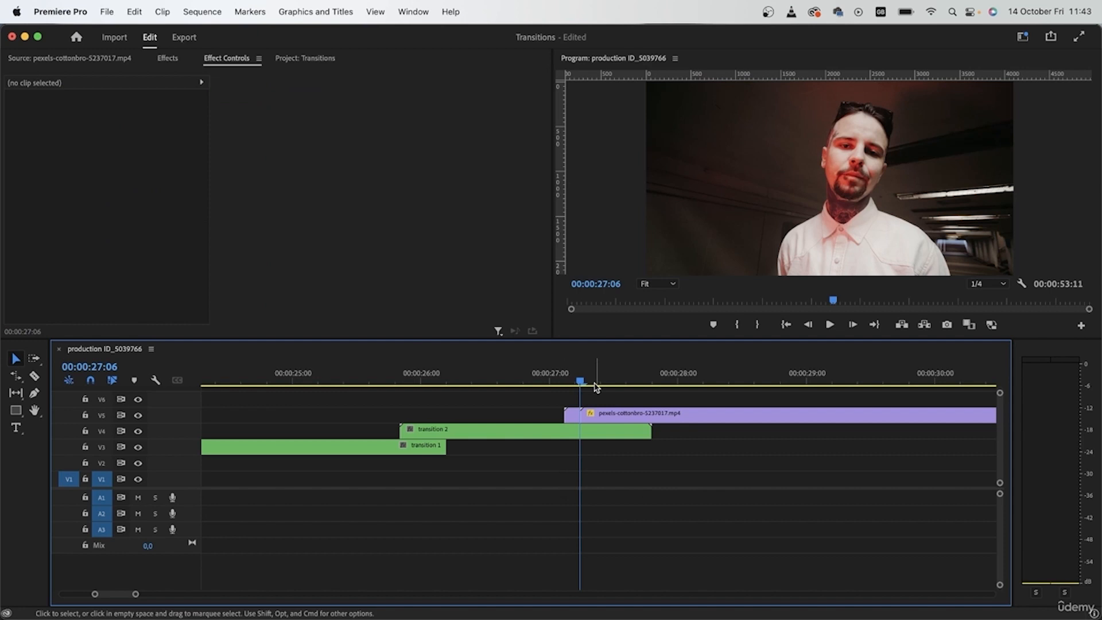
Draw a free-form opacity mask around the man's head and shirt on the short V5 hold segment
drag(564, 370, 569, 403)
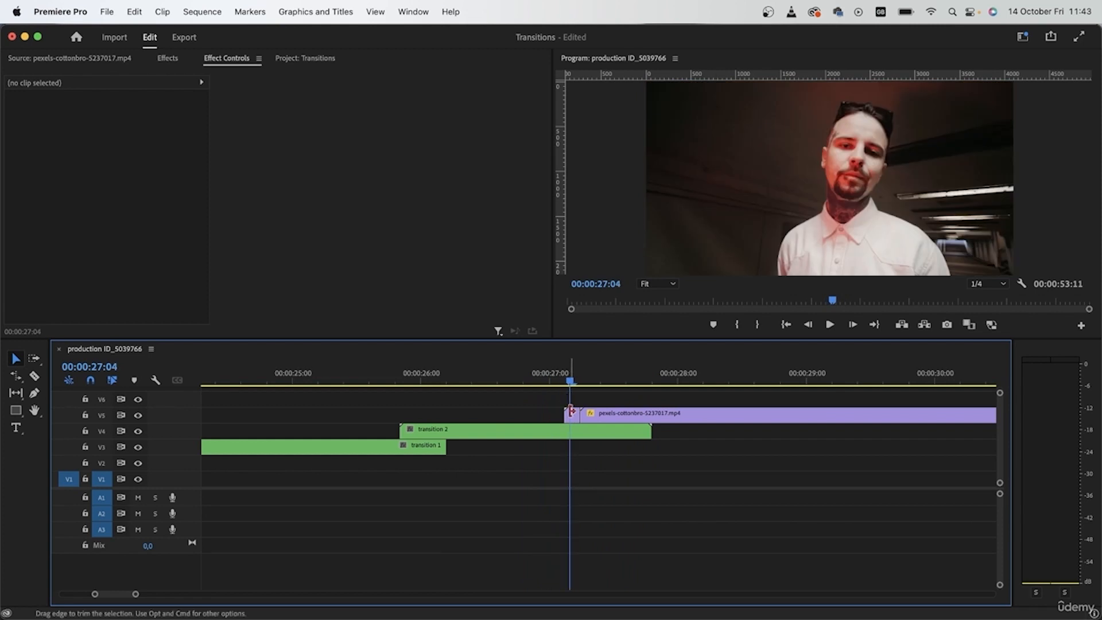
click(571, 414)
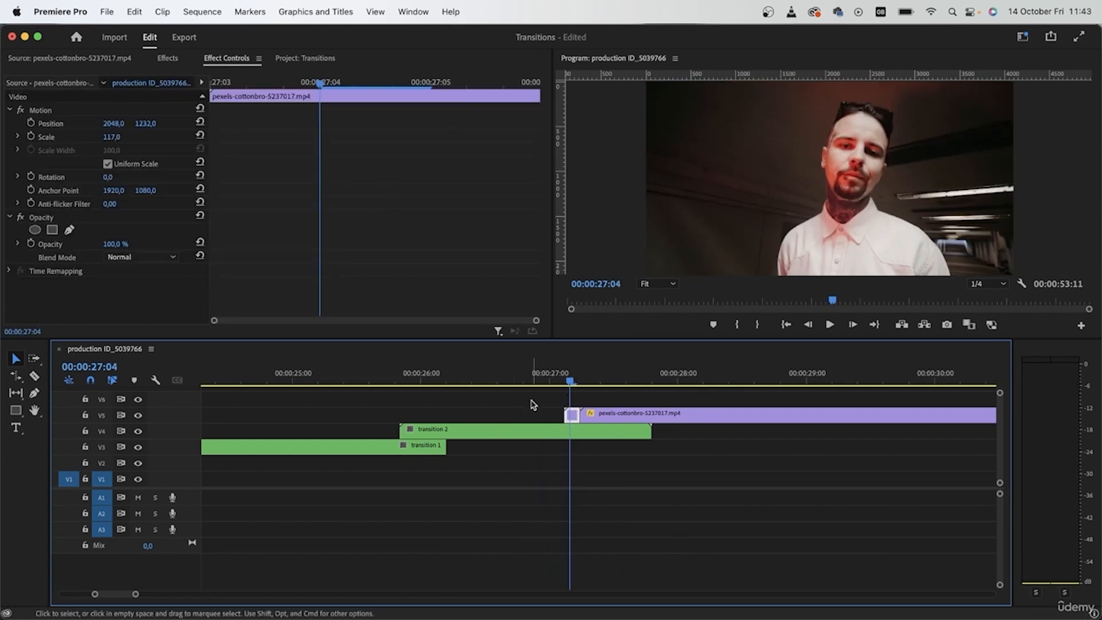
key(=)
key(=)
key(=)
drag(559, 384, 535, 383)
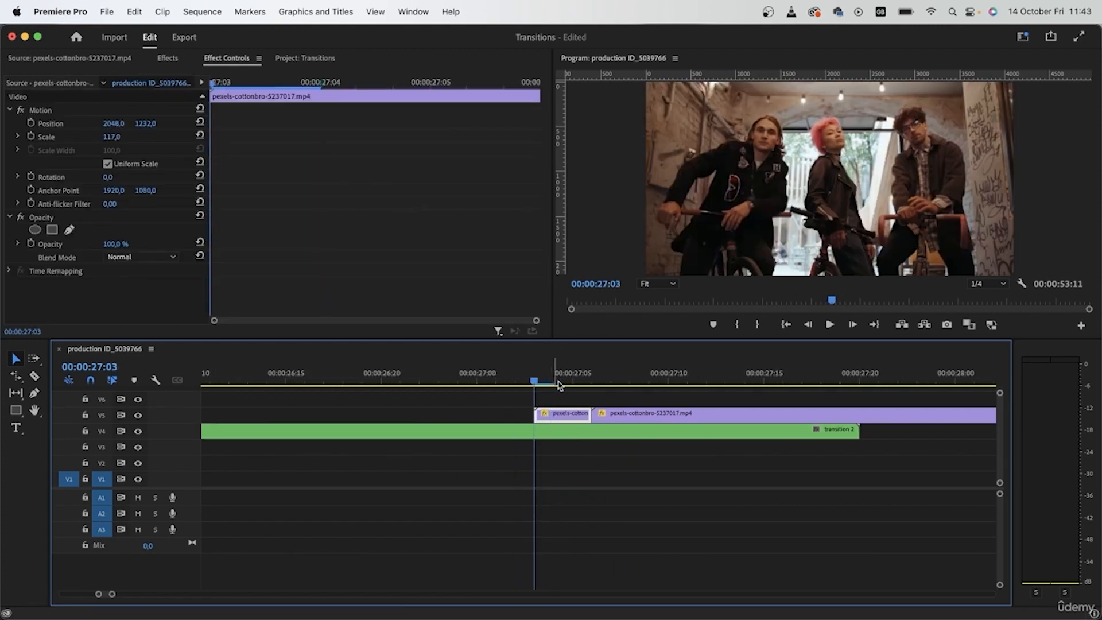
click(68, 230)
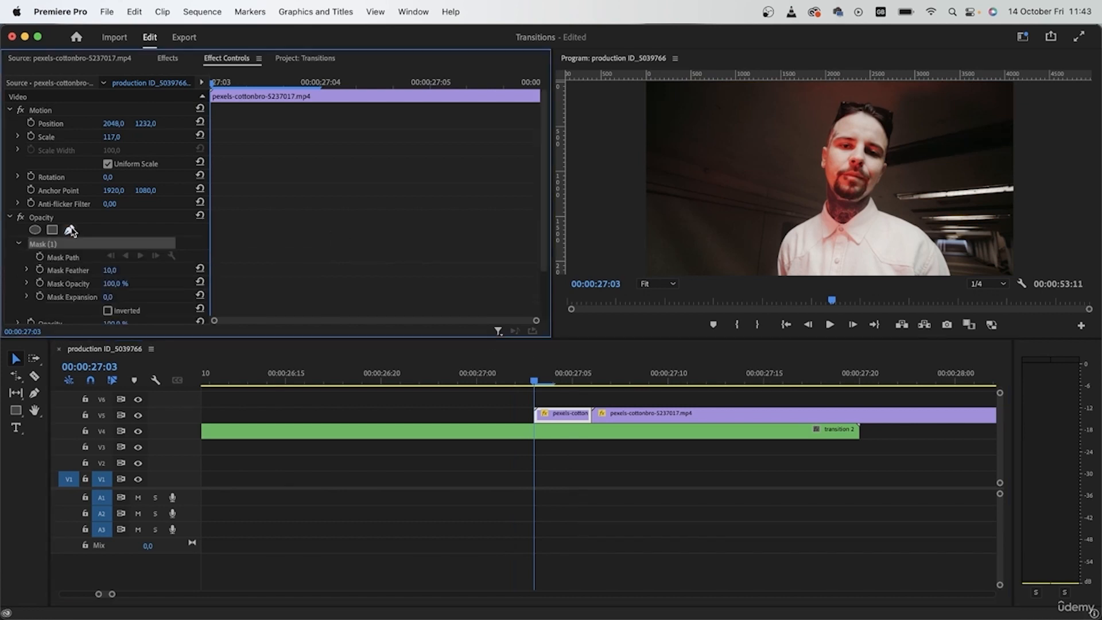
key(grave)
click(842, 543)
click(833, 517)
click(815, 483)
click(784, 444)
click(756, 425)
click(717, 407)
click(668, 388)
click(651, 355)
click(664, 325)
click(675, 310)
click(686, 277)
click(696, 222)
click(704, 182)
click(703, 177)
click(708, 154)
click(657, 140)
drag(636, 134, 622, 139)
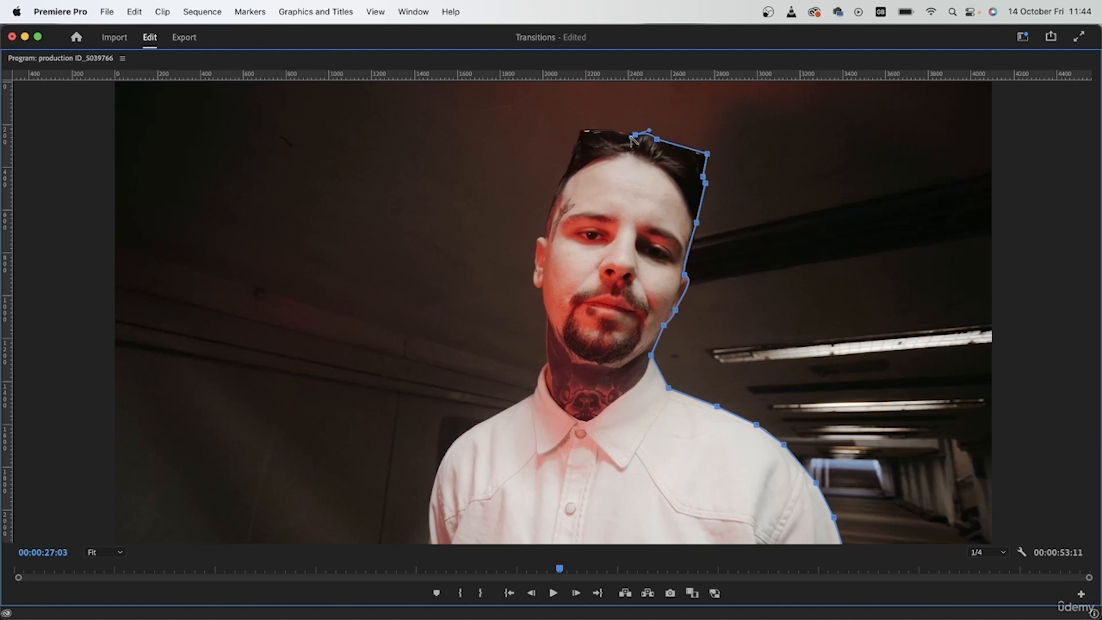
click(582, 132)
click(569, 163)
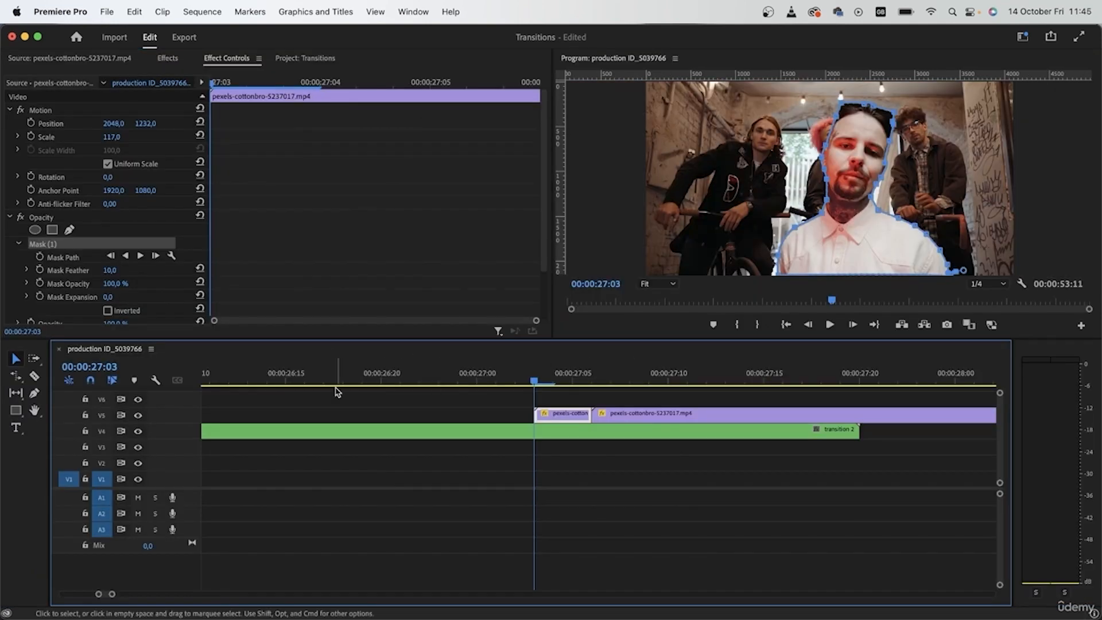
click(391, 405)
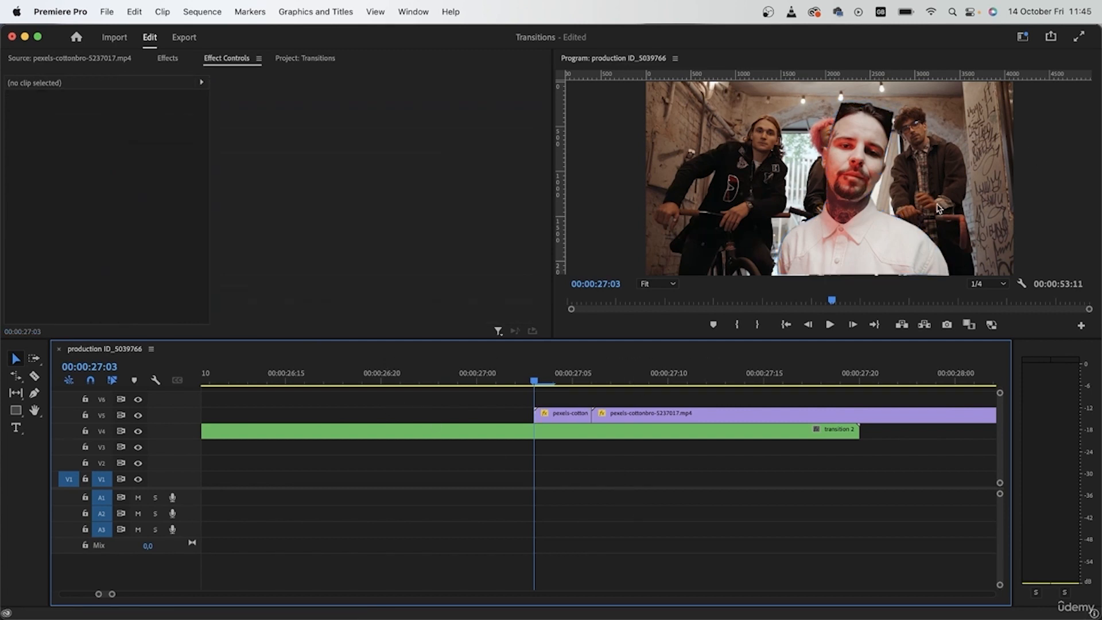
Set the Mask Feather of the hold segment's opacity mask to 4
click(571, 413)
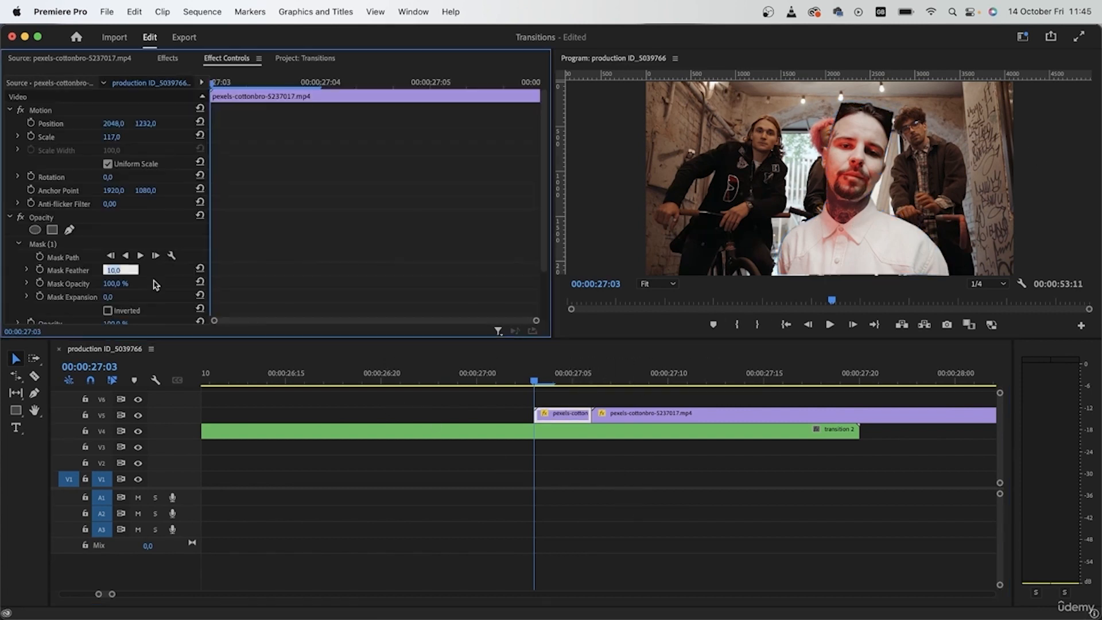
text(4)
key(Return)
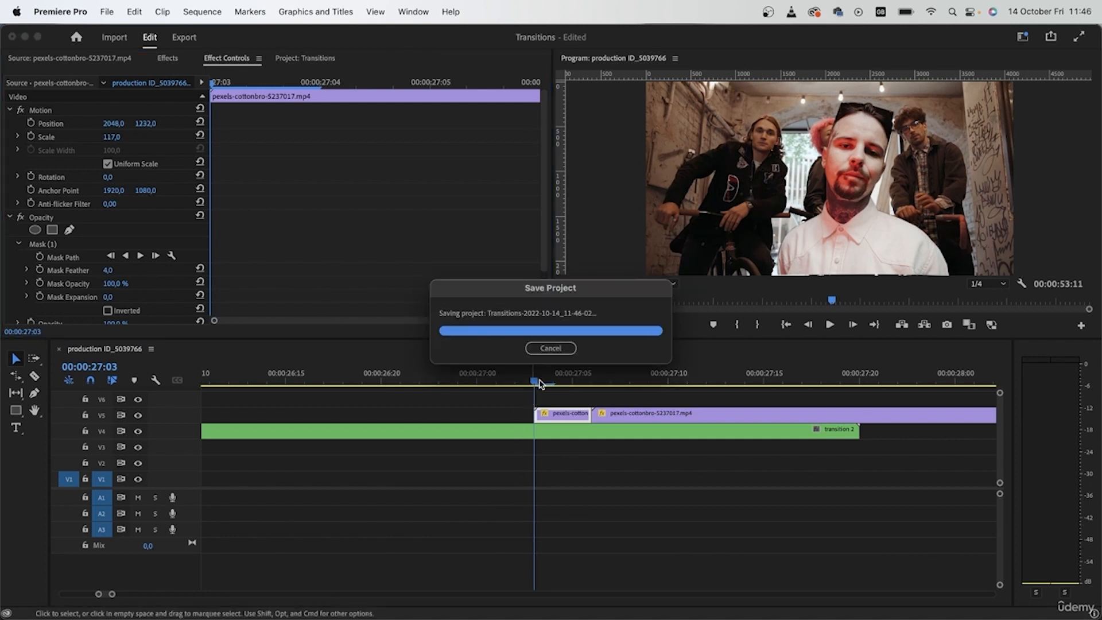
Keyframe the hold segment's Position from 5395, 1232 at 00:00:27:03 to 2048, 1232 at 00:00:27:05
drag(109, 128, 118, 124)
key(super+z)
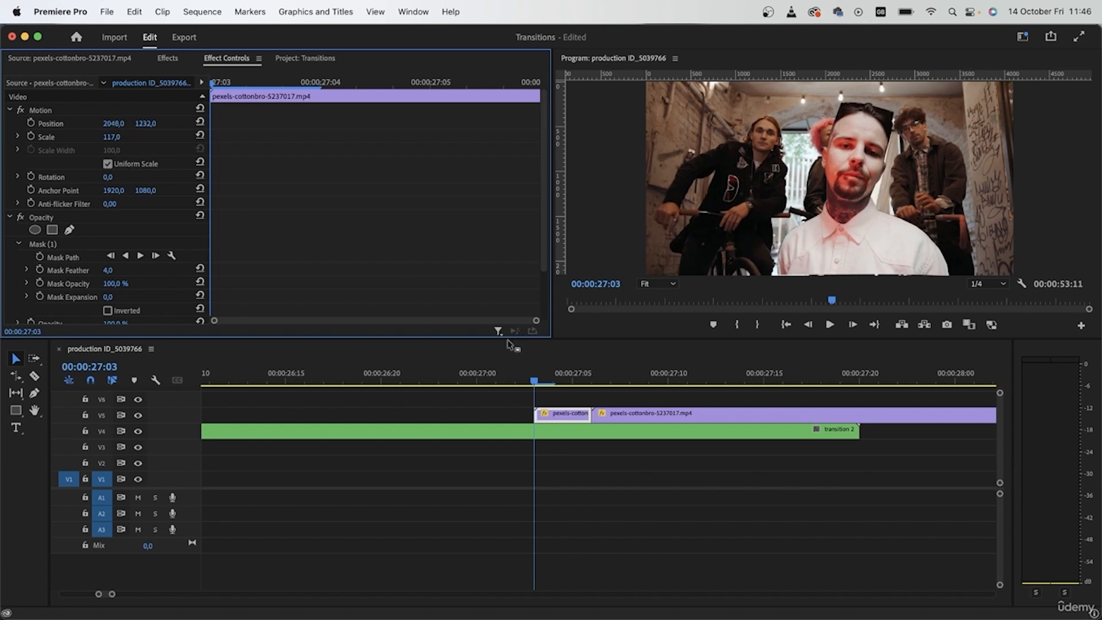
key(Right)
key(Right)
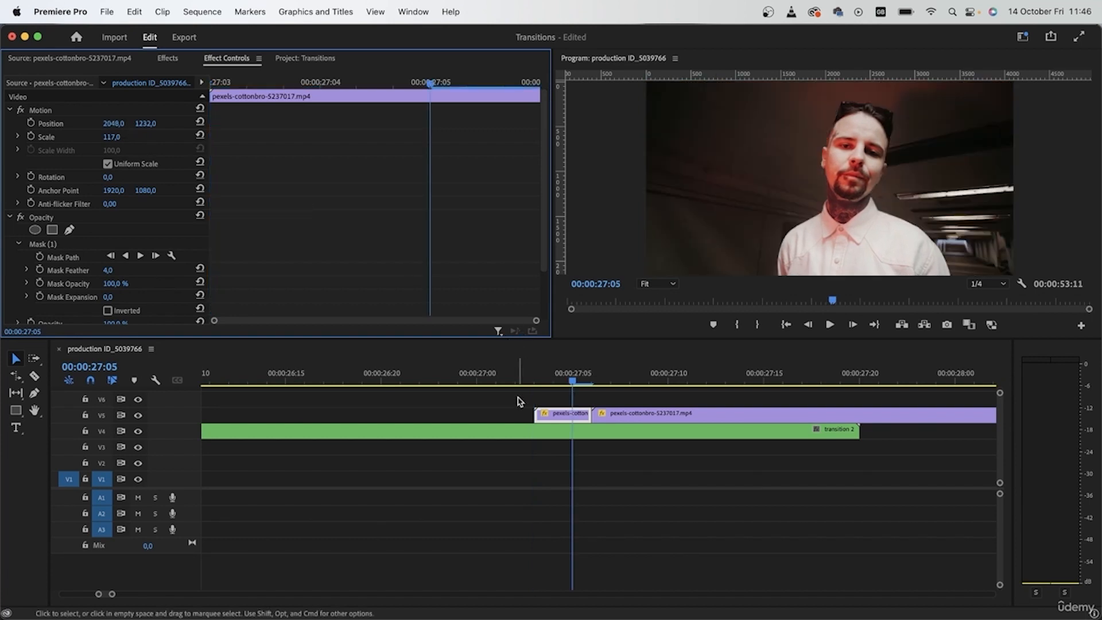
click(31, 123)
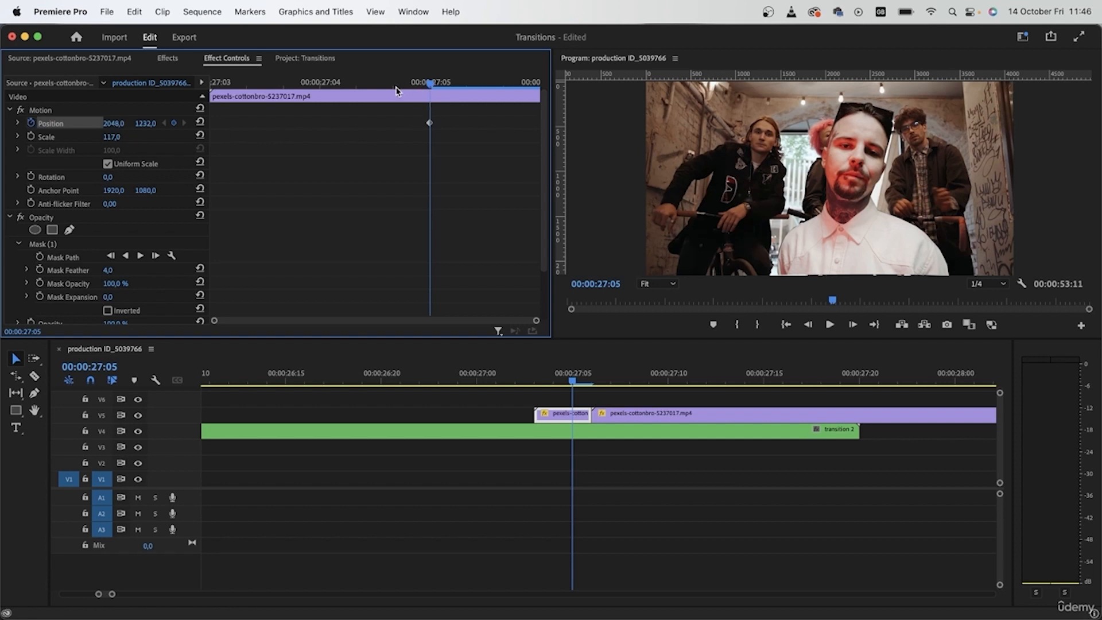
key(Left)
key(Left)
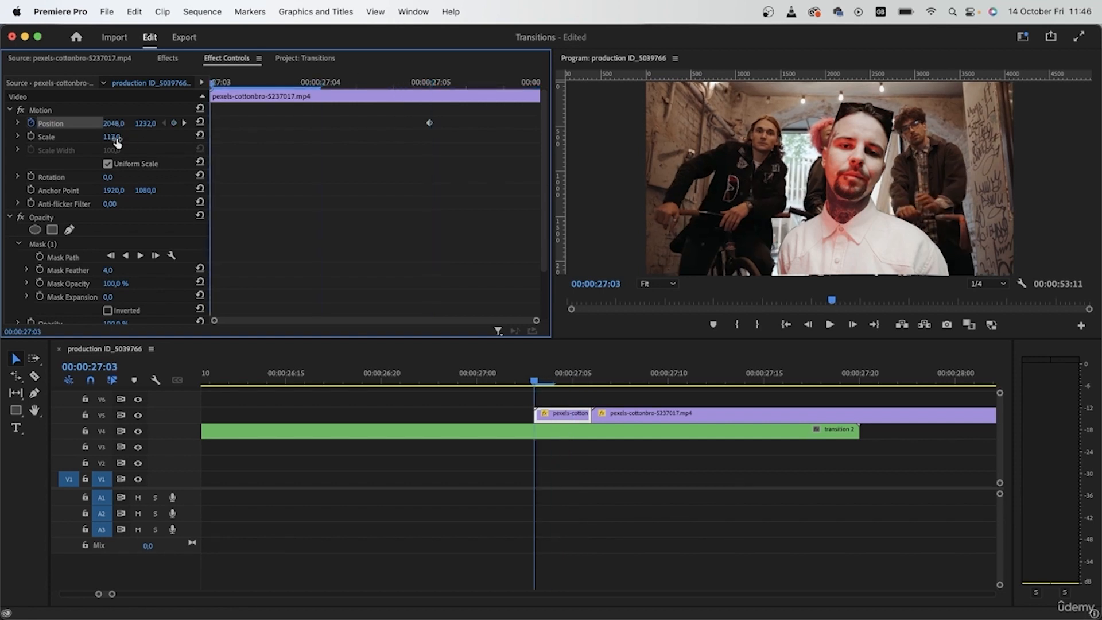
drag(110, 125, 115, 124)
Play the slide-in, move the following V5 clip to 00:00:27:12 and extend the masked hold segment to 00:00:27:10
key(space)
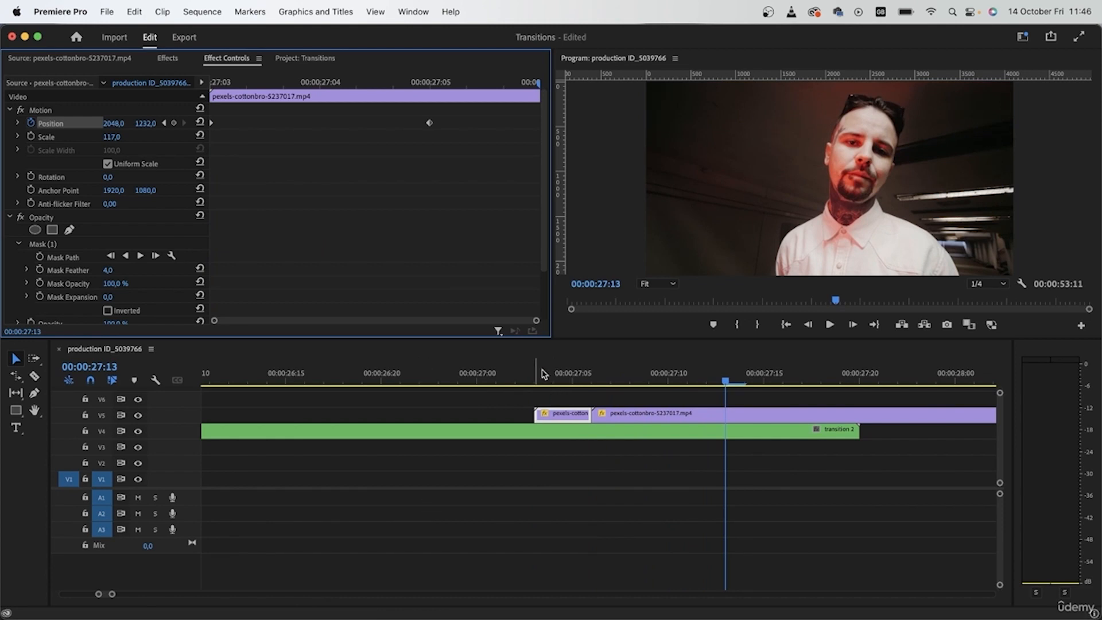
click(540, 373)
drag(640, 415, 754, 415)
drag(590, 415, 667, 415)
click(571, 374)
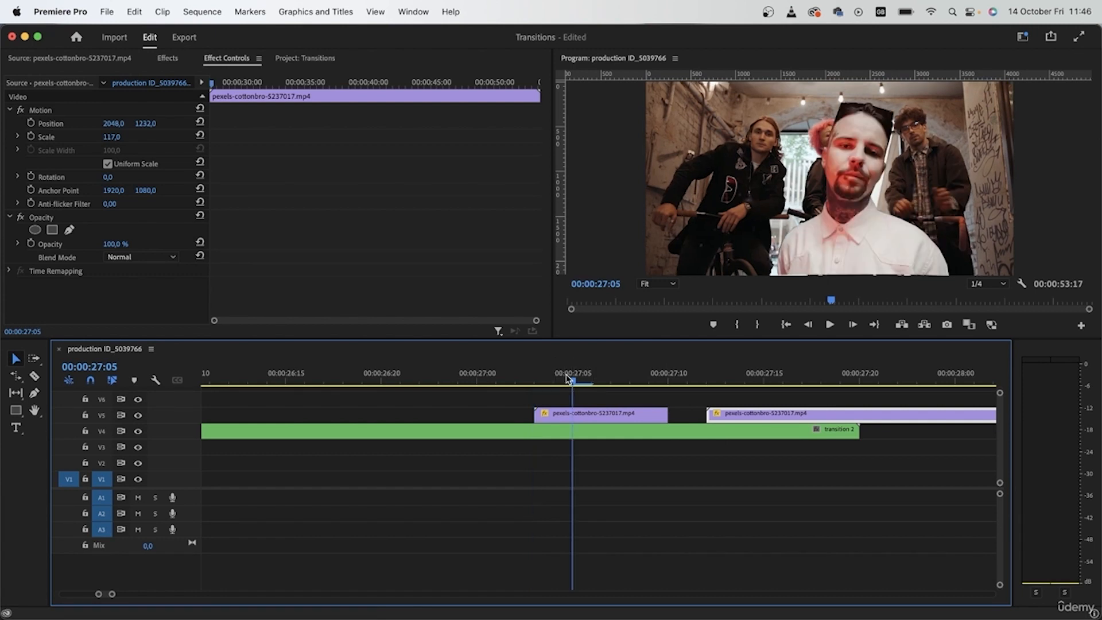
Step through the hold segment's slide-in and move its ending Position keyframe to 00:00:27:08
click(562, 415)
key(Right)
key(Right)
key(Right)
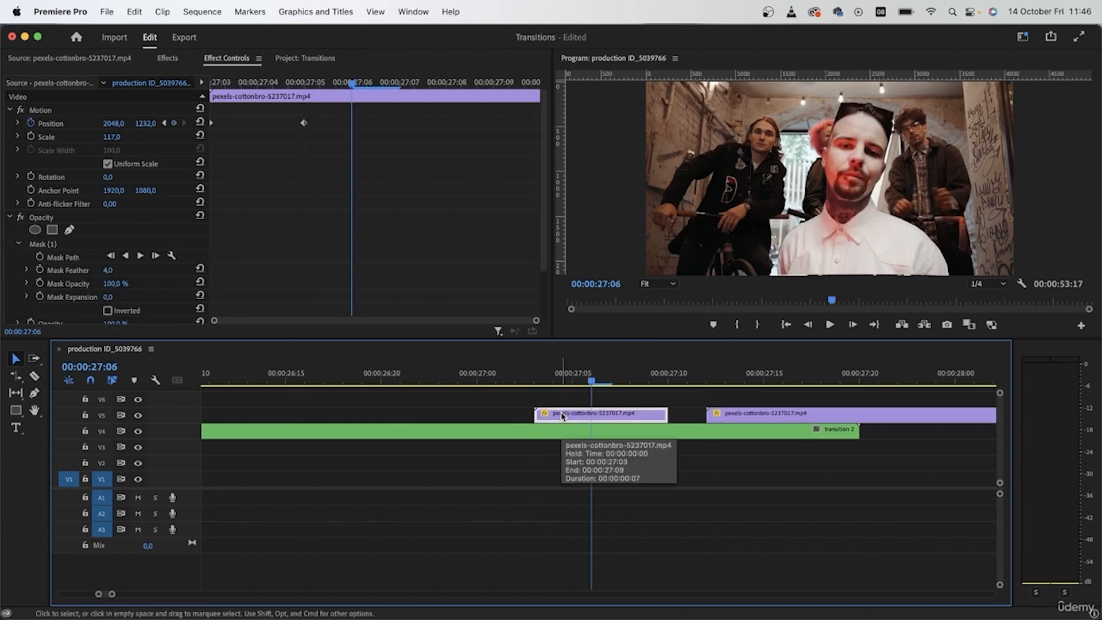
key(Left)
key(Left)
key(Left)
key(Left)
key(Left)
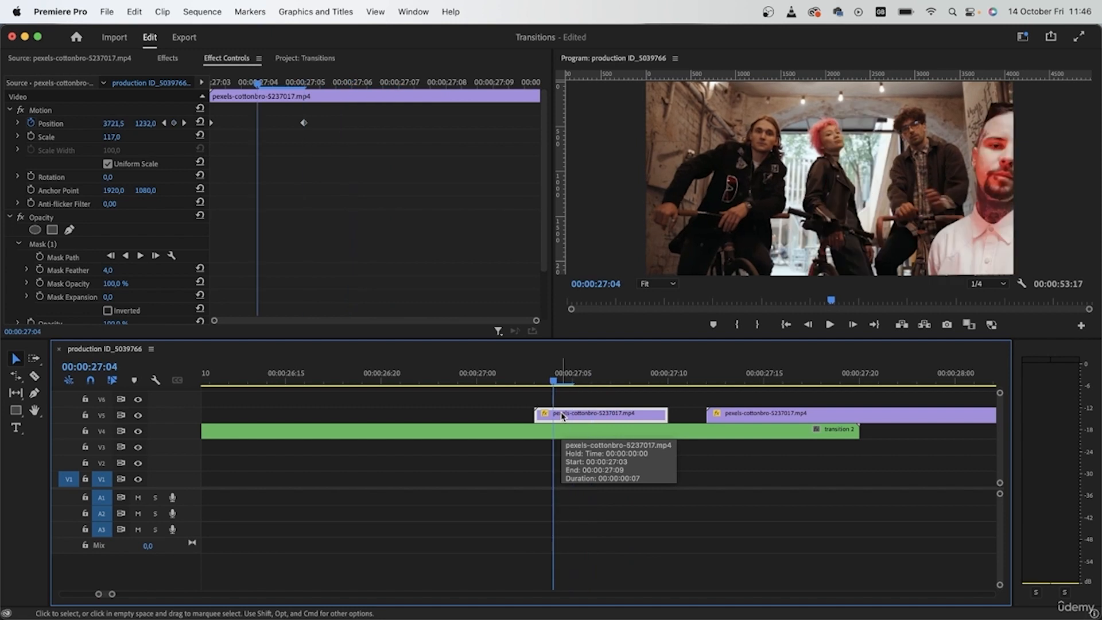
shift+click(854, 324)
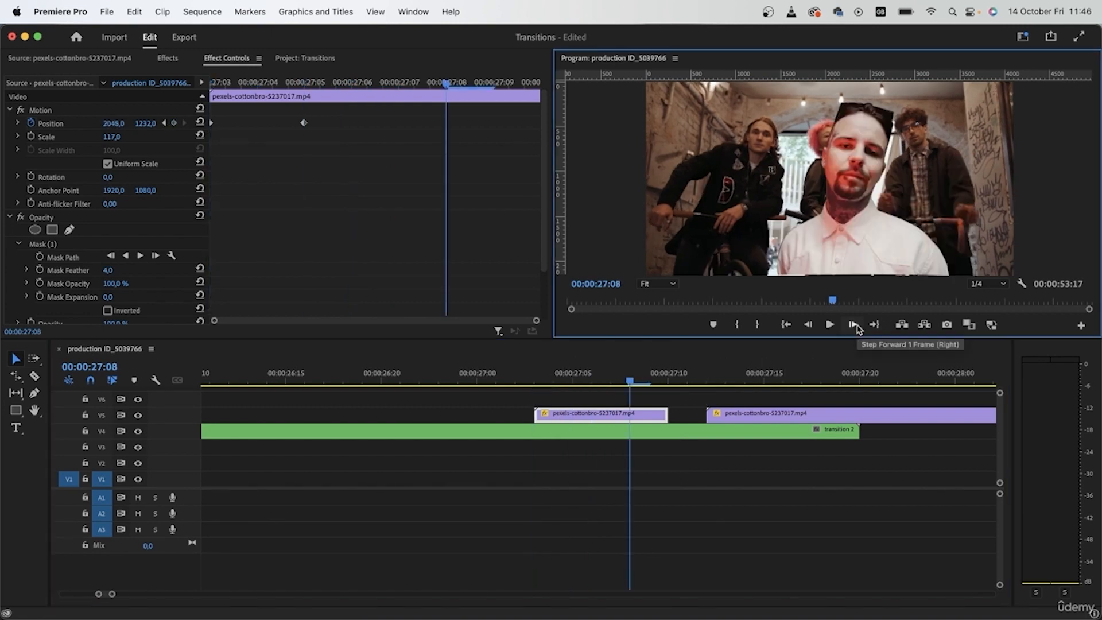
click(306, 124)
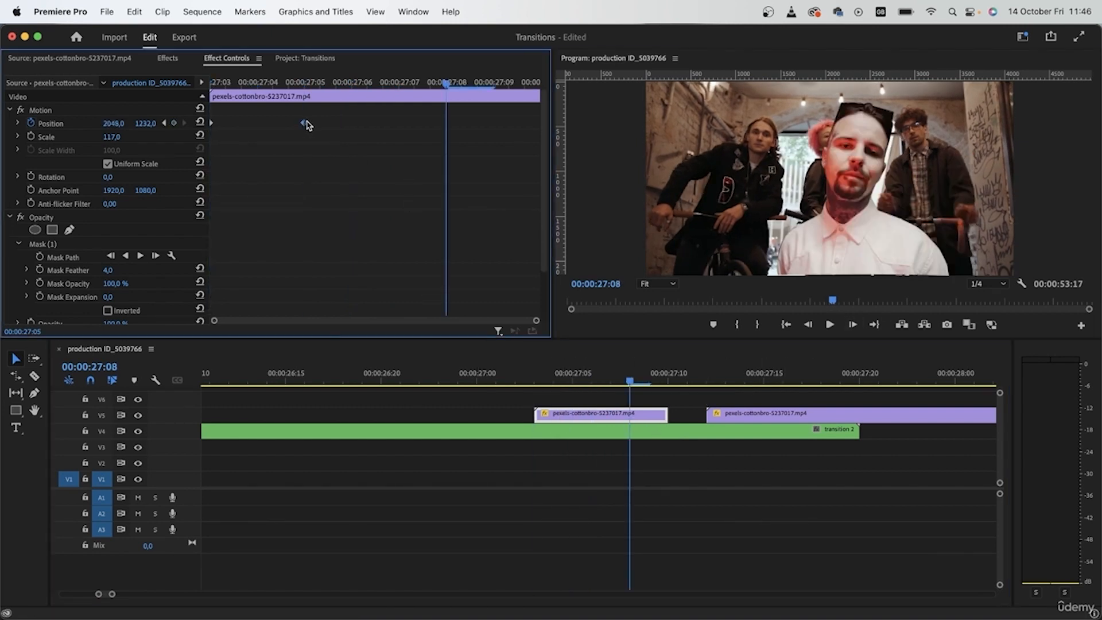
click(524, 370)
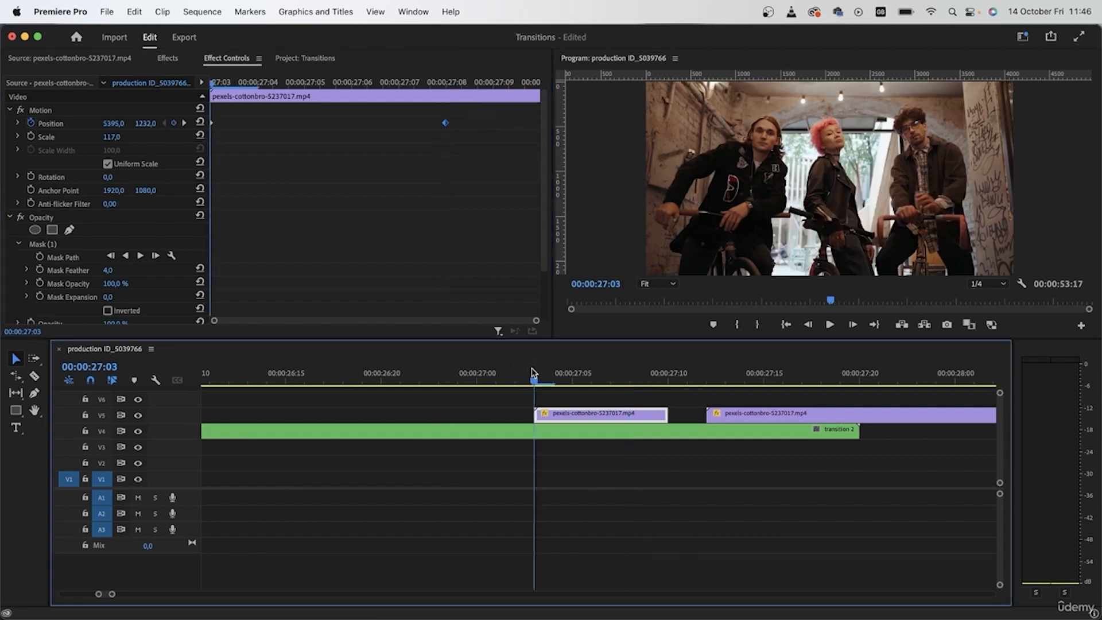
Close the gap between the hold segment and the following V5 clip, and play the transition from 00:00:27:03
click(694, 417)
key(Delete)
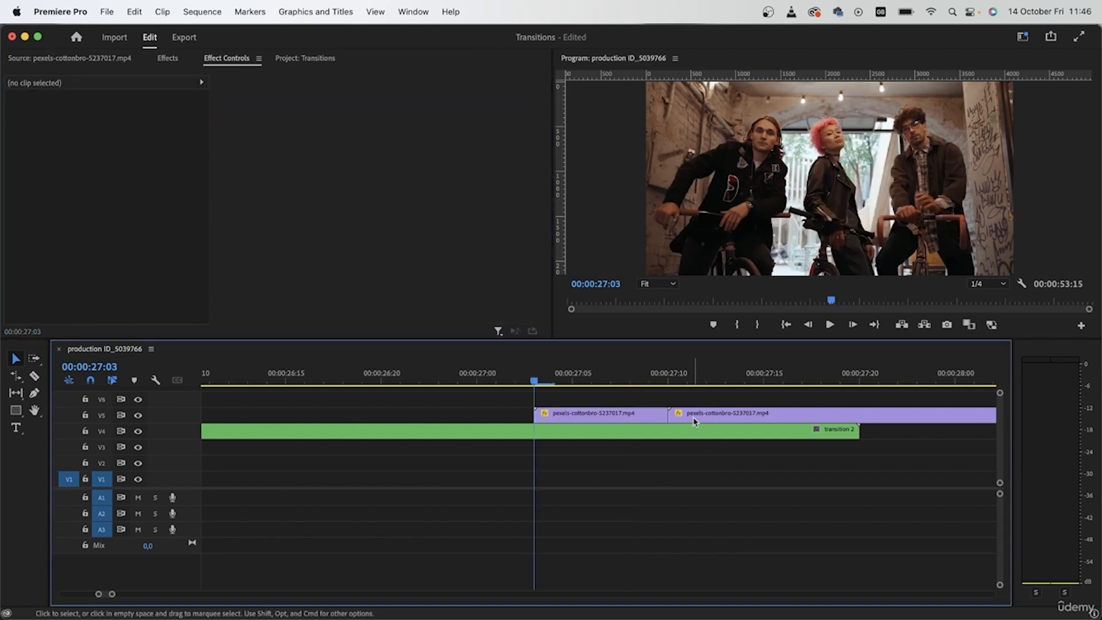
key(space)
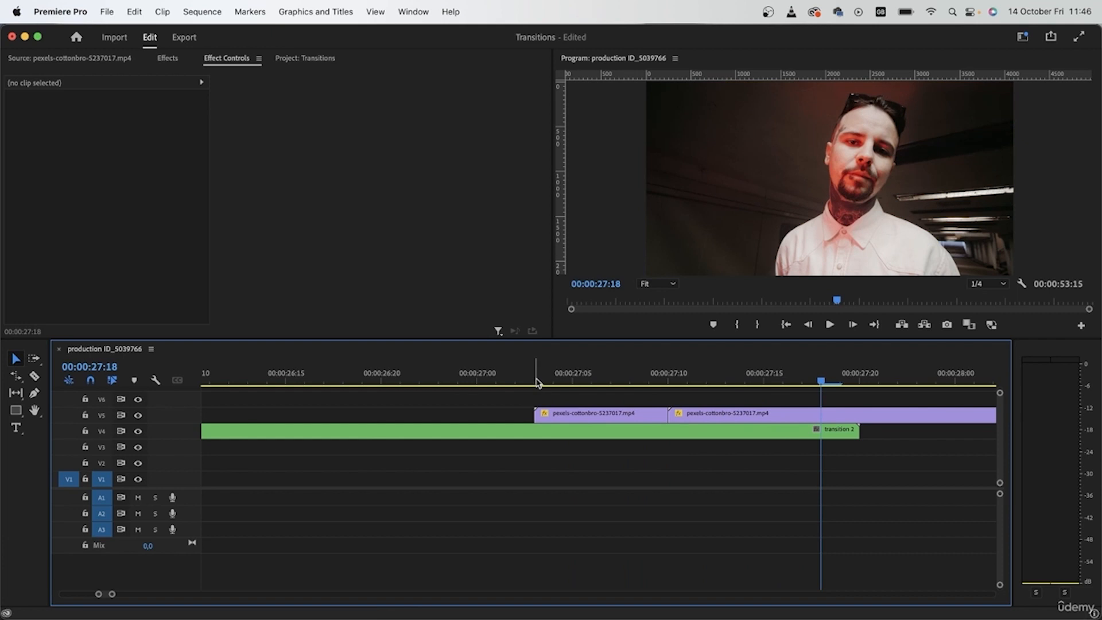
click(535, 373)
key(space)
key(space)
Extend the masked hold segment to 00:00:27:15, with the following V5 clip starting directly after it
key(super+z)
drag(675, 414, 763, 415)
Move the hold segment's ending Position keyframe to 00:00:27:13 and return the playhead to 00:00:27:03
drag(679, 379, 549, 378)
key(Left)
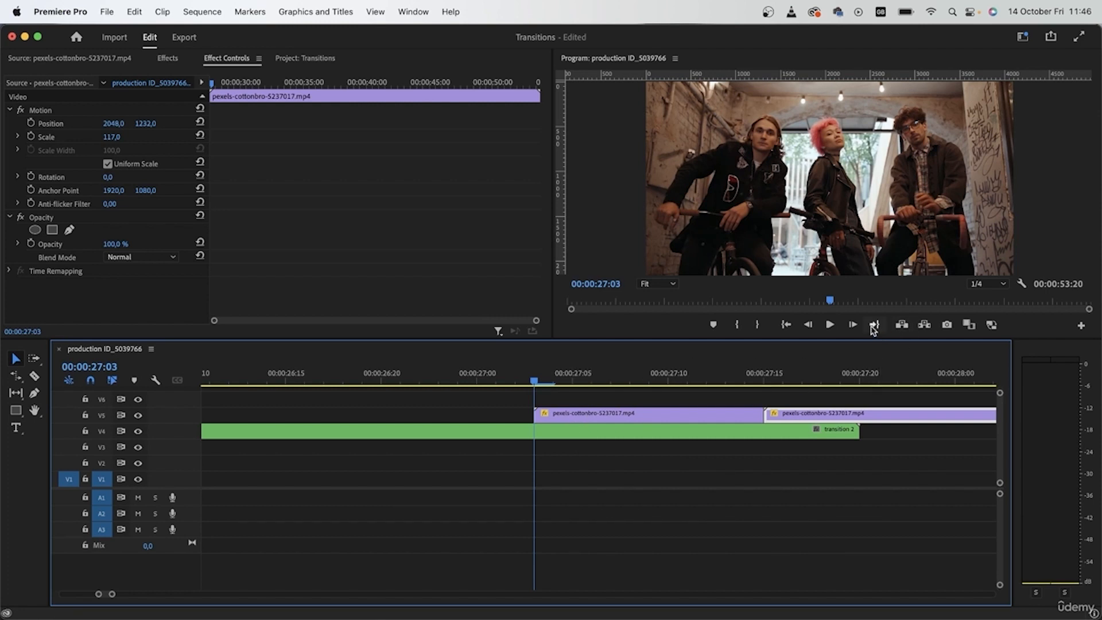
key(shift+Right)
key(shift+Right)
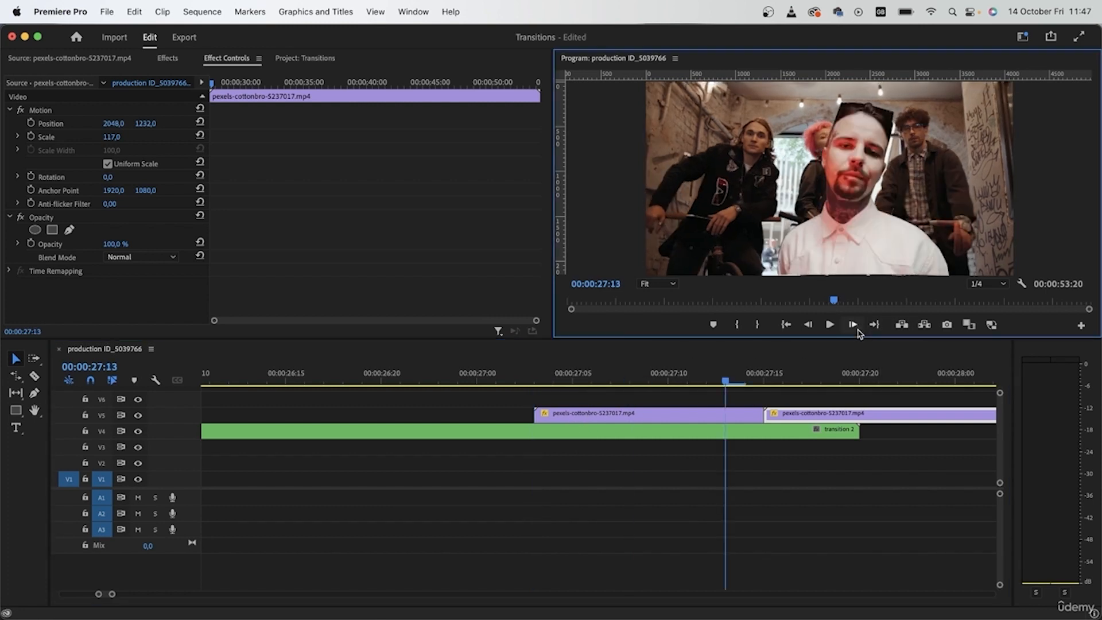
click(745, 416)
drag(346, 122, 477, 135)
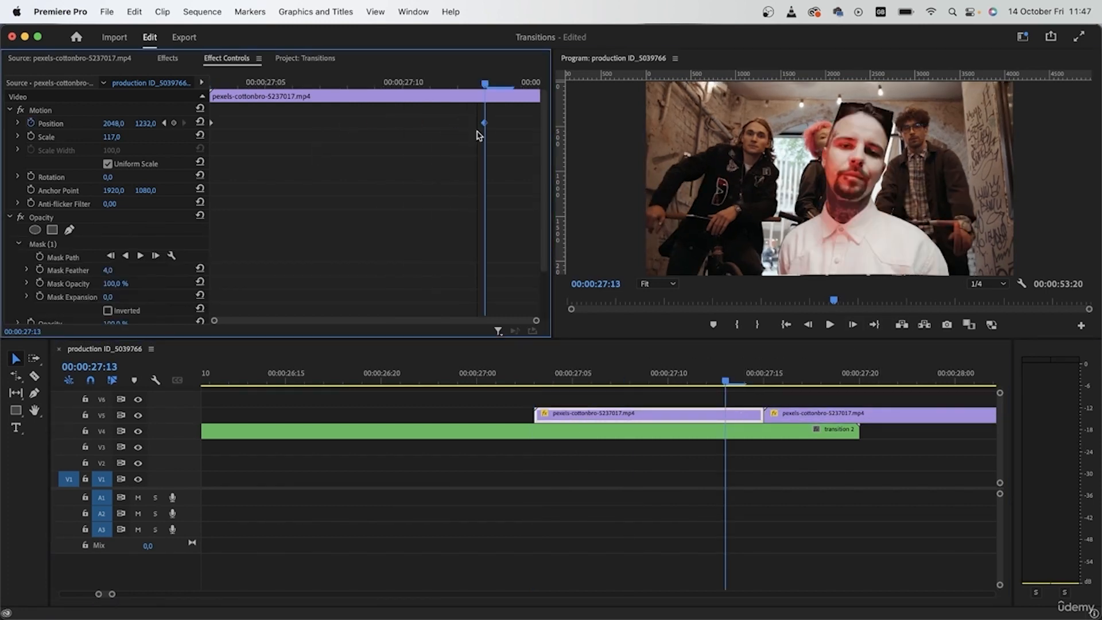
drag(701, 374, 541, 380)
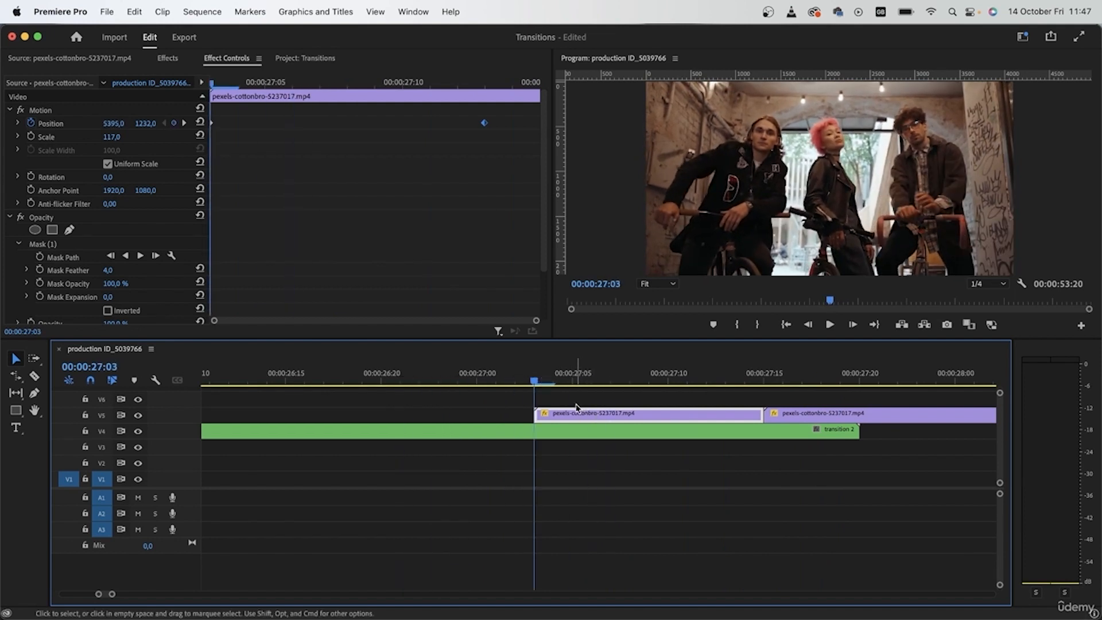
Duplicate the V5 masked hold segment onto tracks V6, V7 and V8, starting at 00:00:27:03
drag(578, 414, 539, 384)
scroll(570, 434, up, 2)
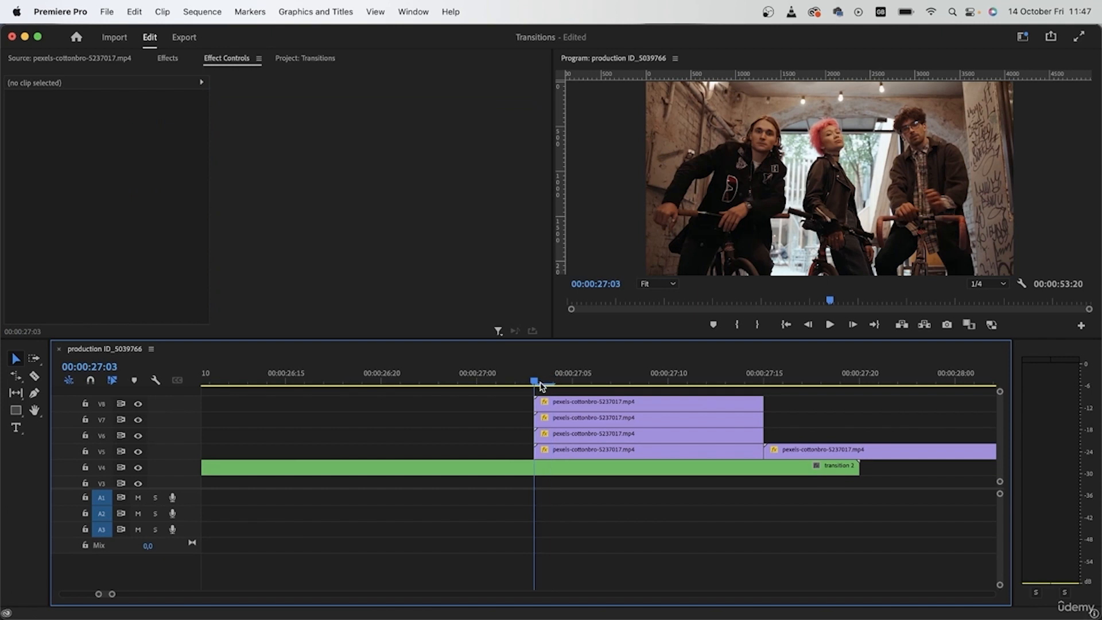
click(578, 451)
key(s)
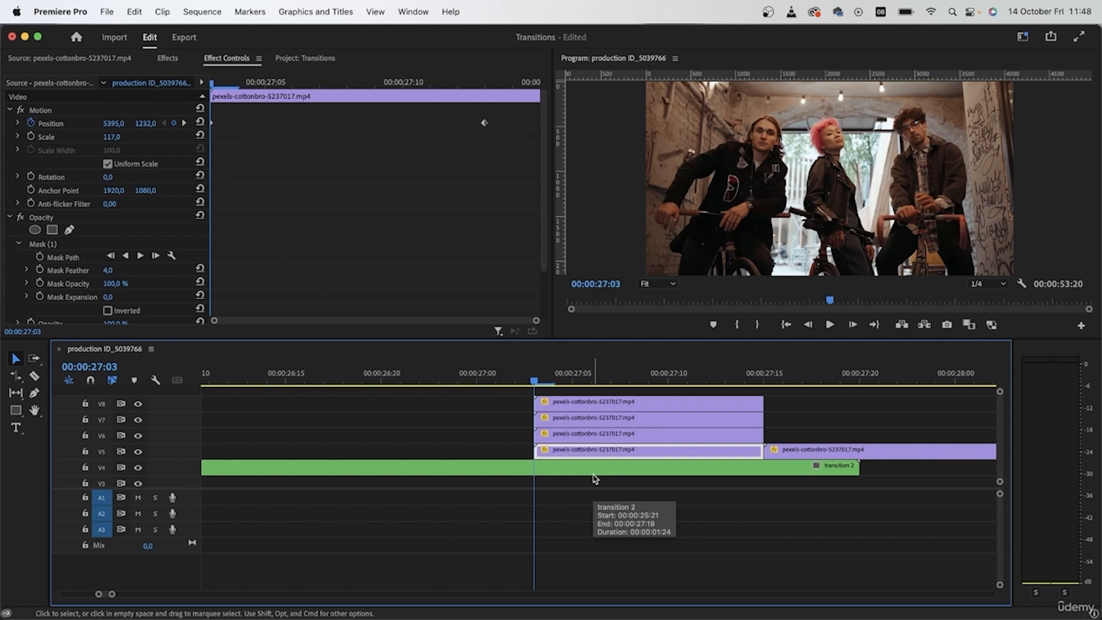
Move the ending Position keyframes of the stacked hold segments to 00:00:27:14
key(space)
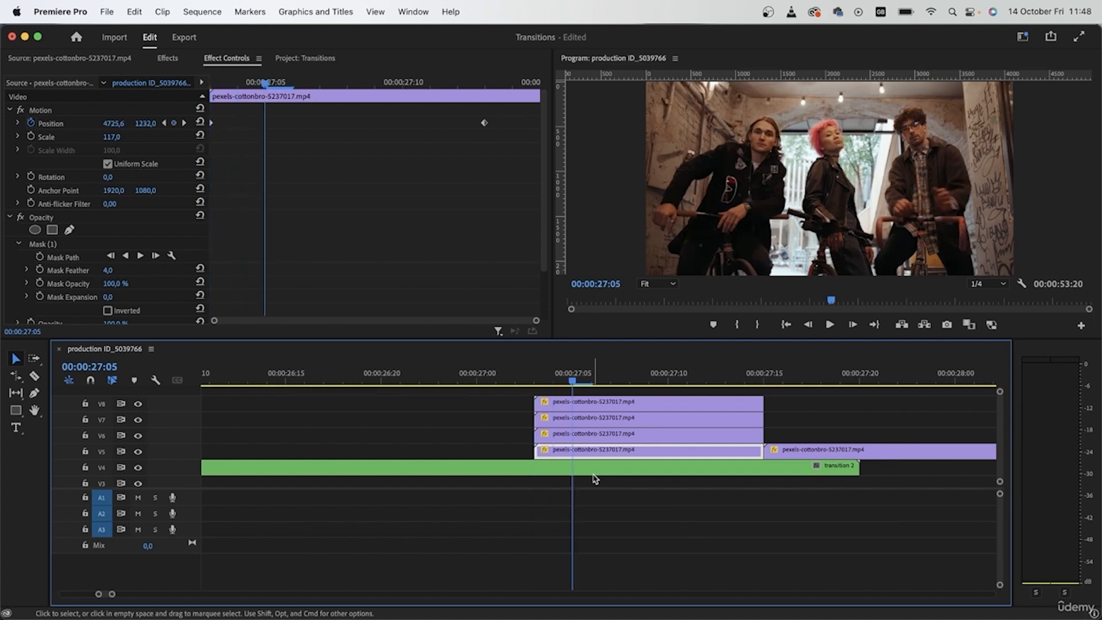
key(Right)
key(Right)
key(Right)
key(Right)
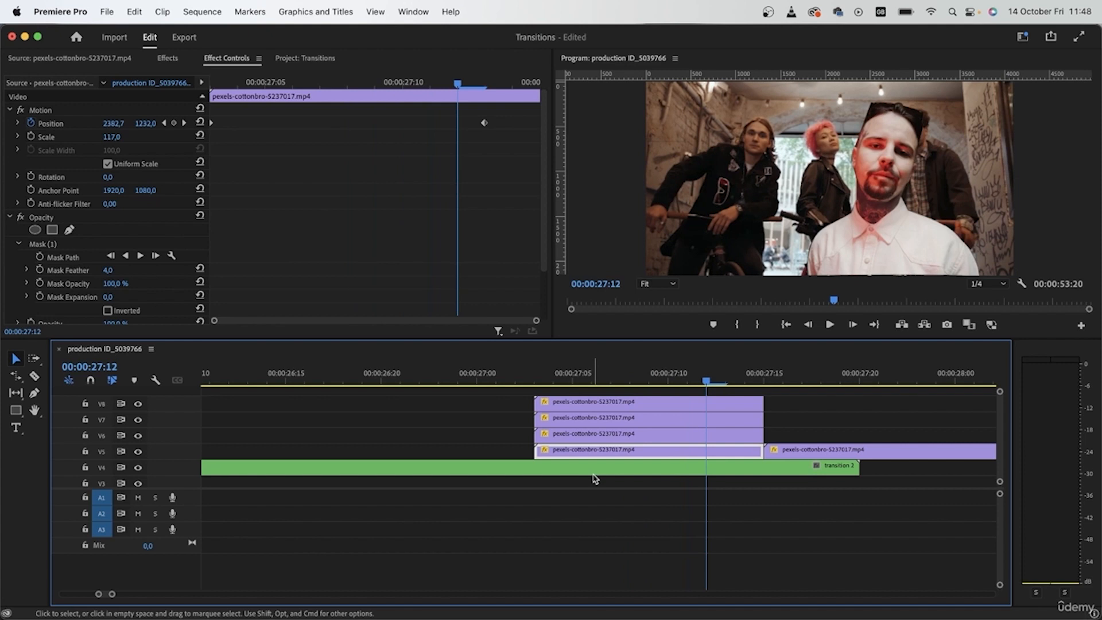
click(581, 402)
drag(484, 123, 512, 123)
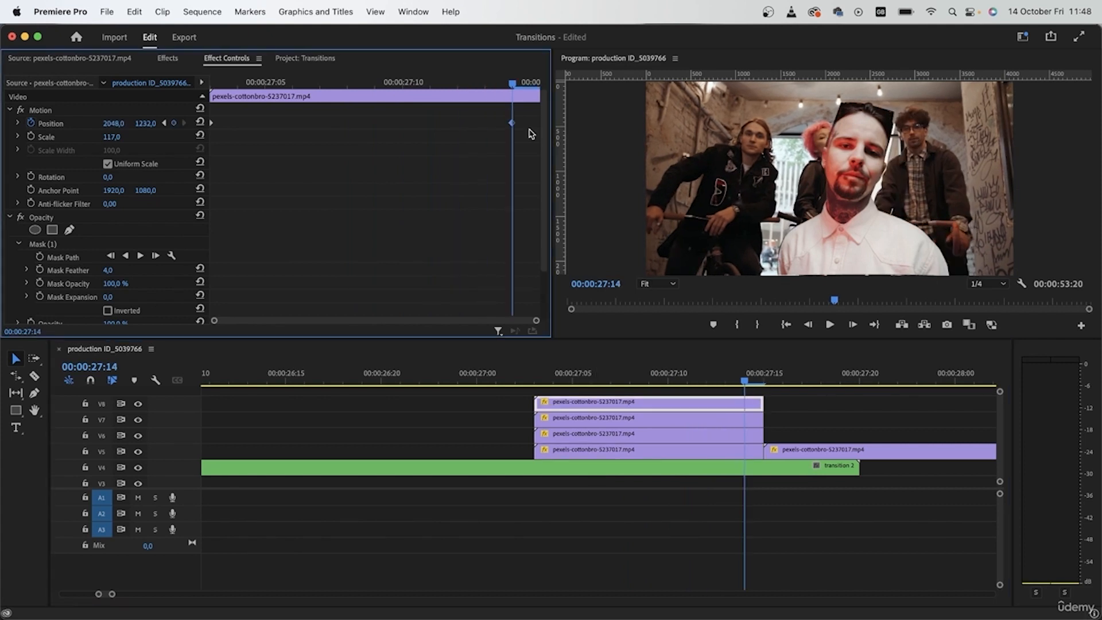
click(692, 452)
drag(484, 123, 511, 122)
click(722, 420)
click(728, 440)
click(728, 454)
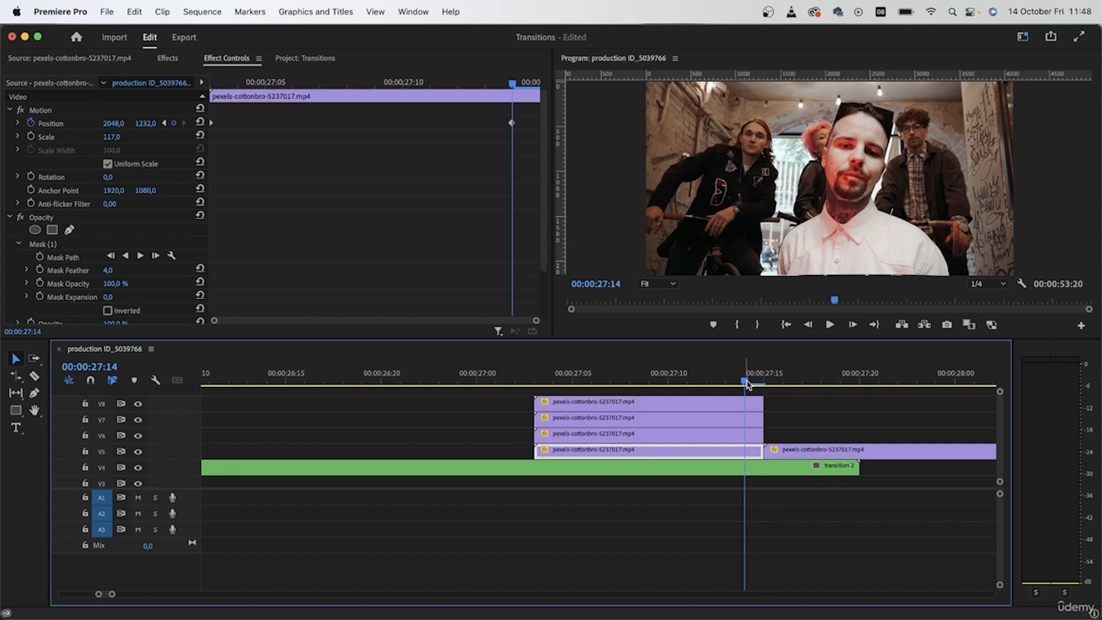
Reset the starting Position keyframes at 00:00:27:03 to 2048, 1080 for the hold segments on V5 through V8
mouse_move(746, 385)
mouse_down()
mouse_move(583, 386)
mouse_move(753, 386)
mouse_up()
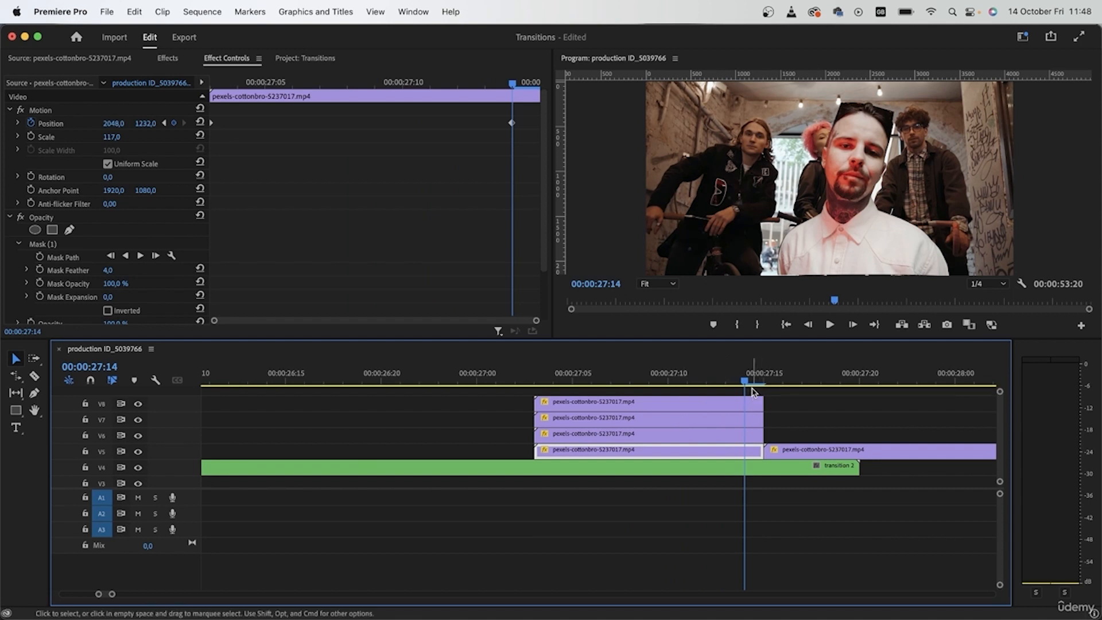
mouse_move(745, 383)
mouse_down()
mouse_move(556, 383)
mouse_move(745, 383)
mouse_up()
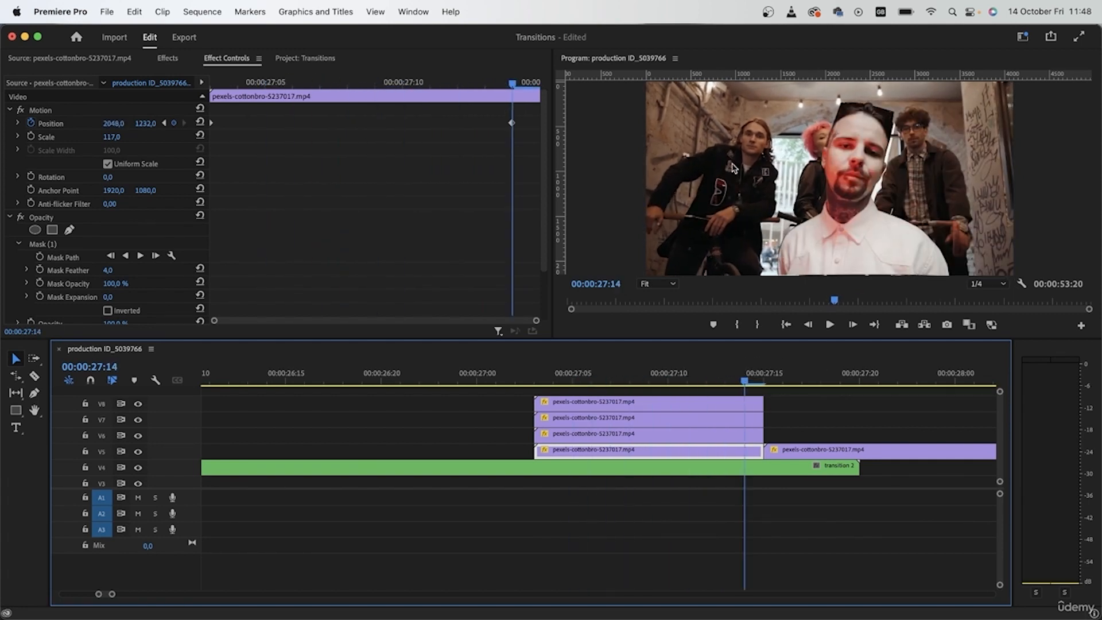
mouse_move(745, 381)
mouse_down()
mouse_move(727, 382)
mouse_move(744, 385)
mouse_up()
key(Left)
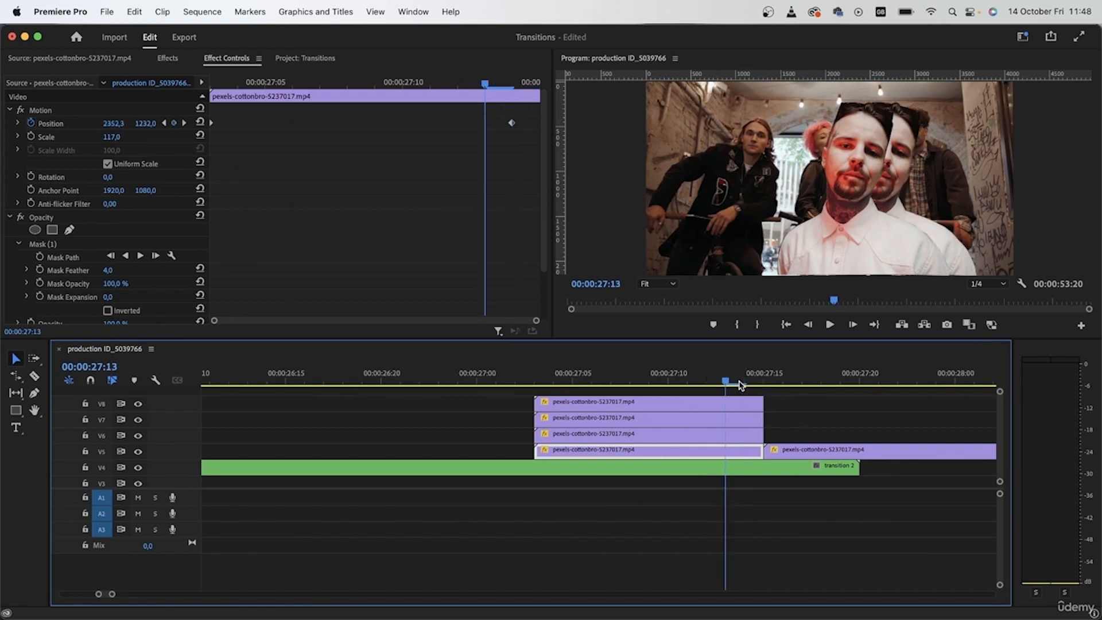
click(164, 123)
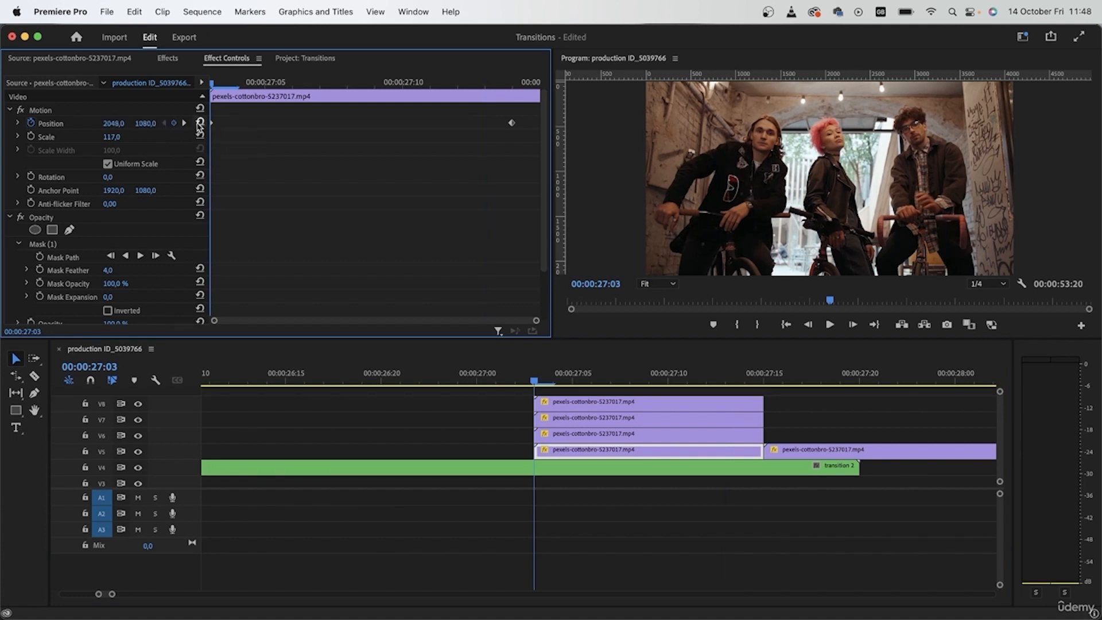
click(200, 123)
click(571, 434)
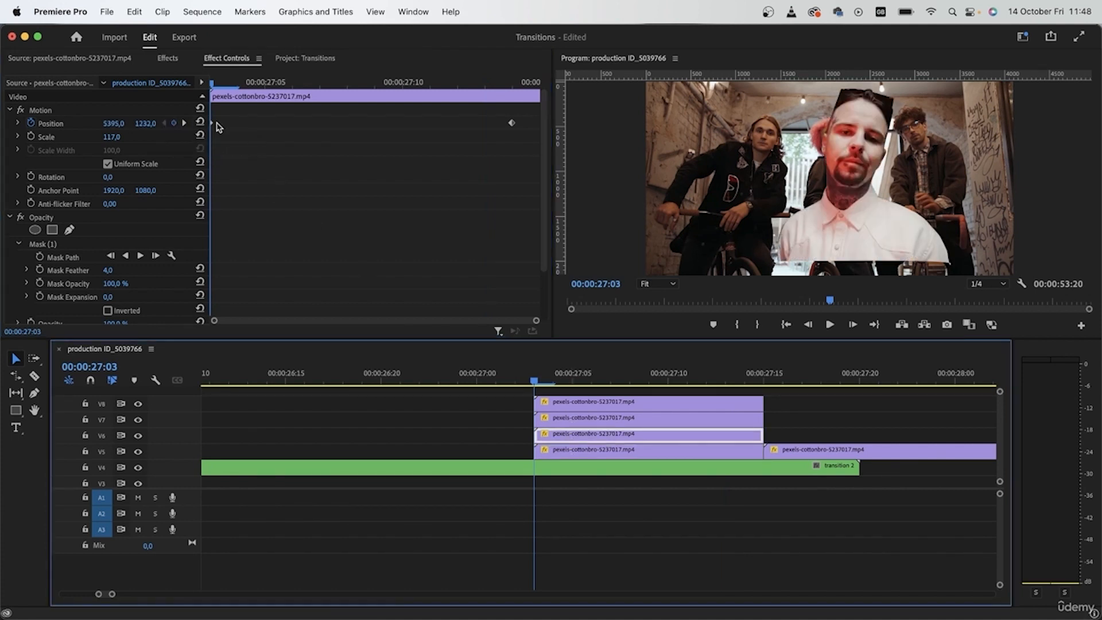
click(591, 418)
click(199, 124)
click(596, 404)
click(206, 126)
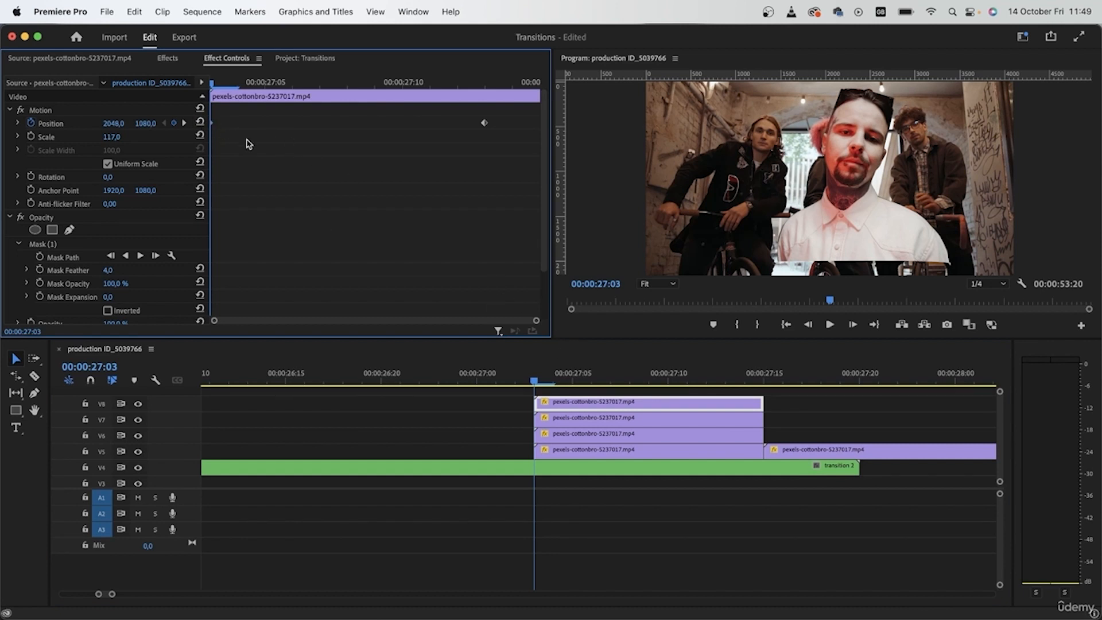
Animate the V8 hold segment's Position from Y 3237 at 00:00:27:03 to Y 1253 at 00:00:27:06
mouse_move(152, 126)
mouse_down()
mouse_move(141, 124)
mouse_move(172, 125)
mouse_up()
mouse_move(535, 381)
mouse_down()
mouse_move(751, 395)
mouse_move(527, 391)
mouse_move(649, 388)
mouse_move(533, 398)
mouse_up()
key(Right)
key(Right)
key(Right)
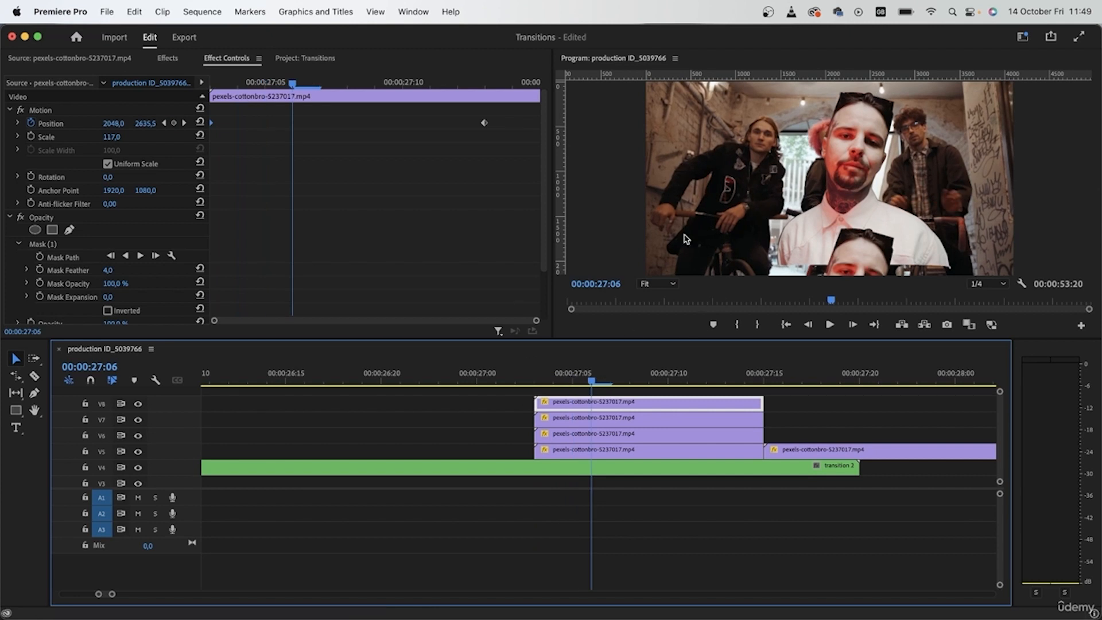
drag(485, 124, 301, 132)
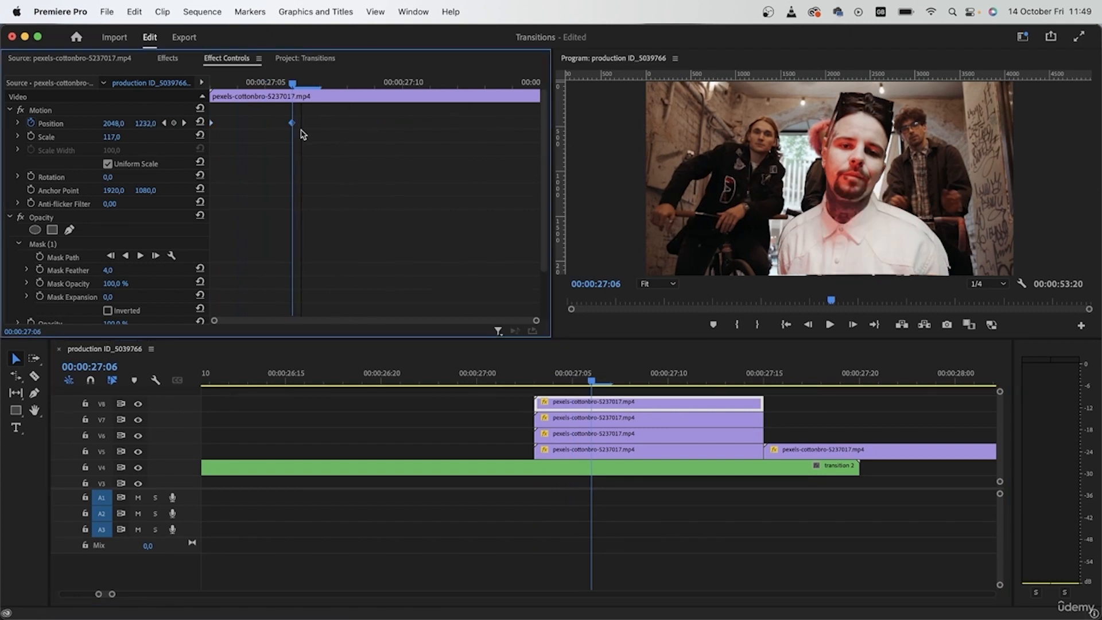
drag(144, 123, 157, 123)
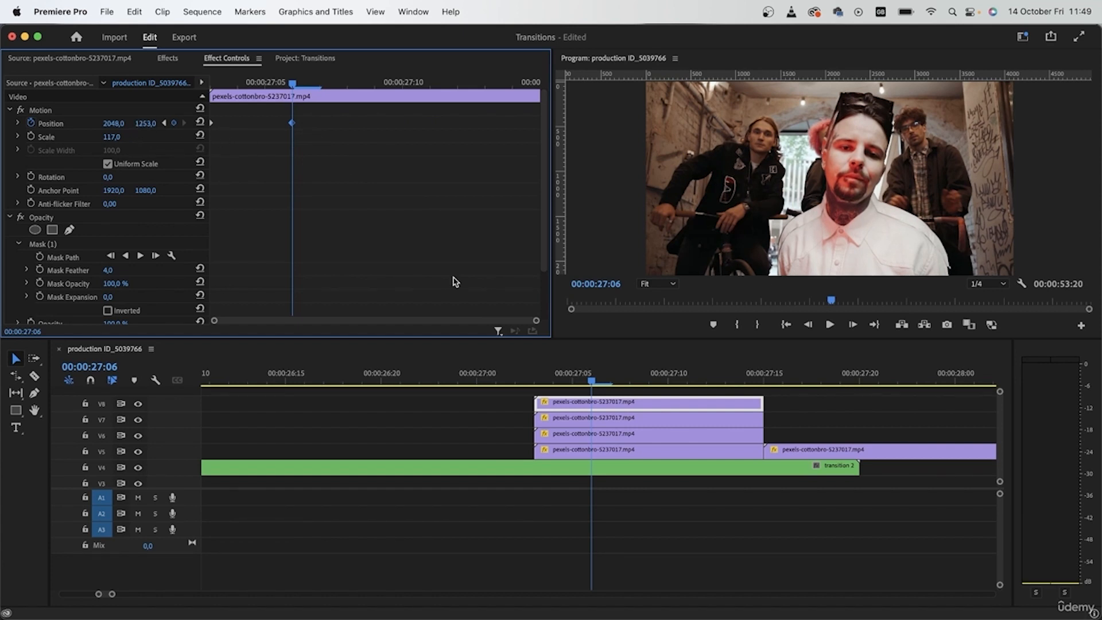
Move the V7 hold segment's first Position keyframe to 00:00:27:06 with Y at 1253, and delete its ending Position keyframe
click(641, 417)
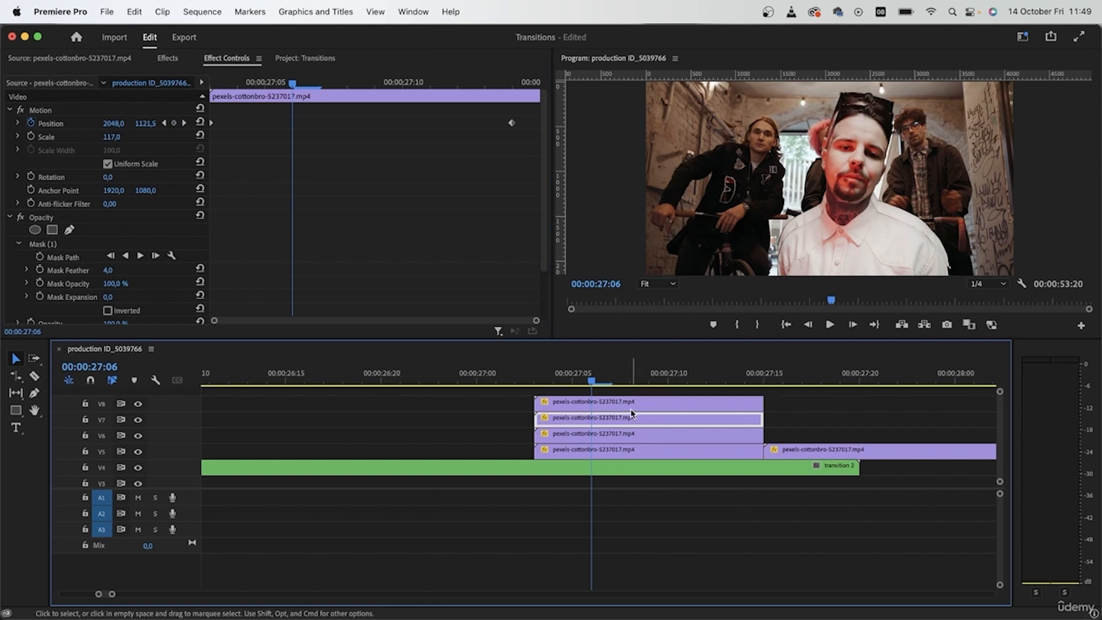
drag(292, 86, 192, 107)
click(578, 406)
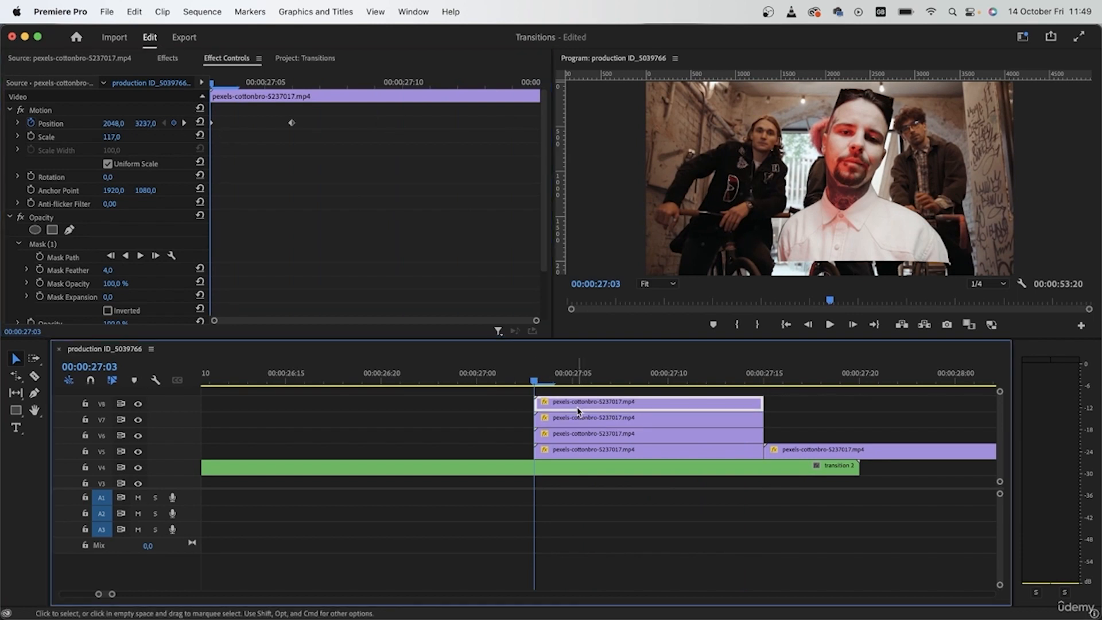
key(Right)
key(Right)
key(Right)
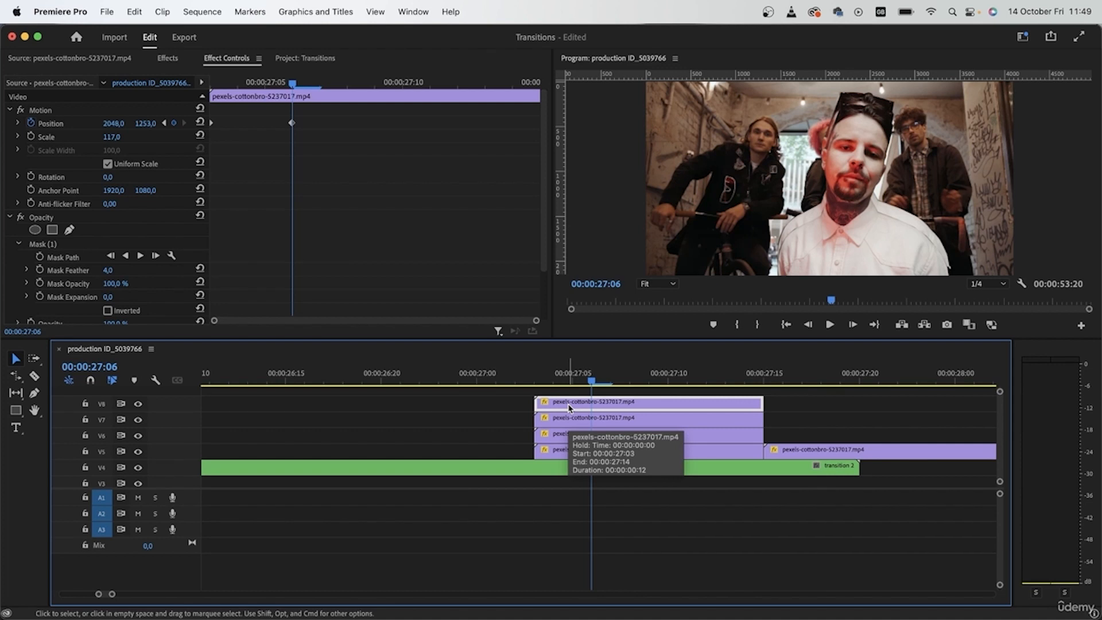
click(571, 422)
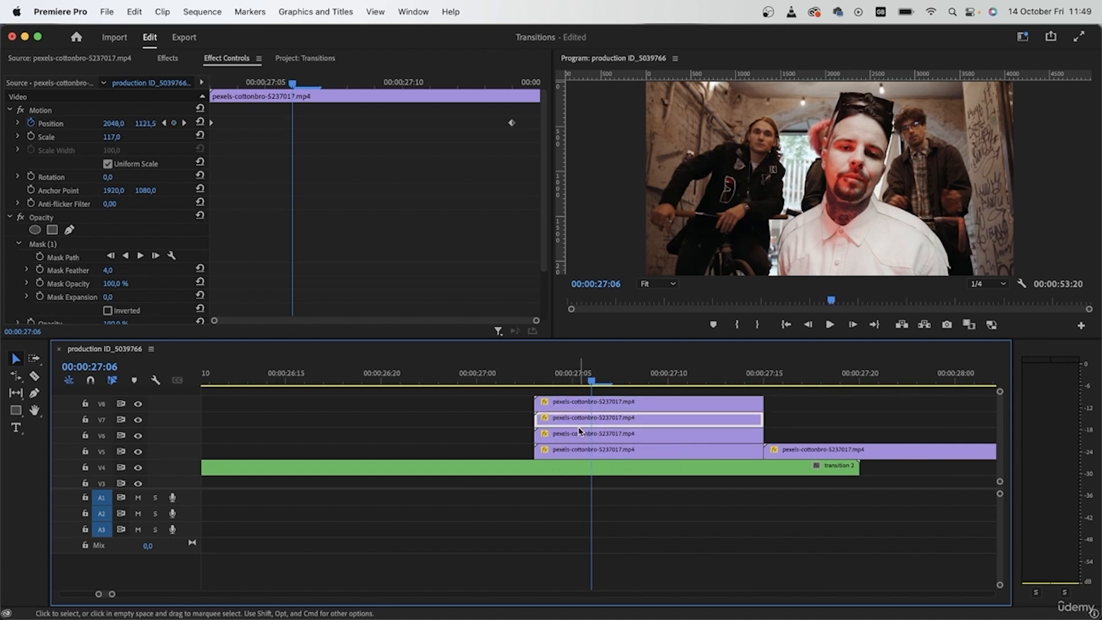
drag(211, 124, 291, 124)
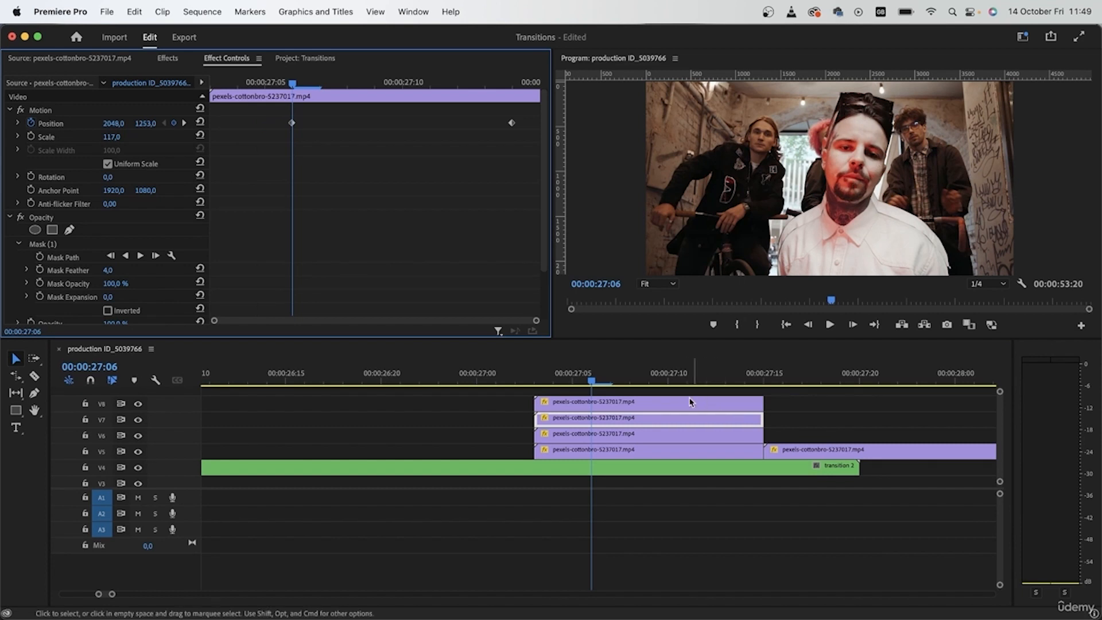
click(512, 122)
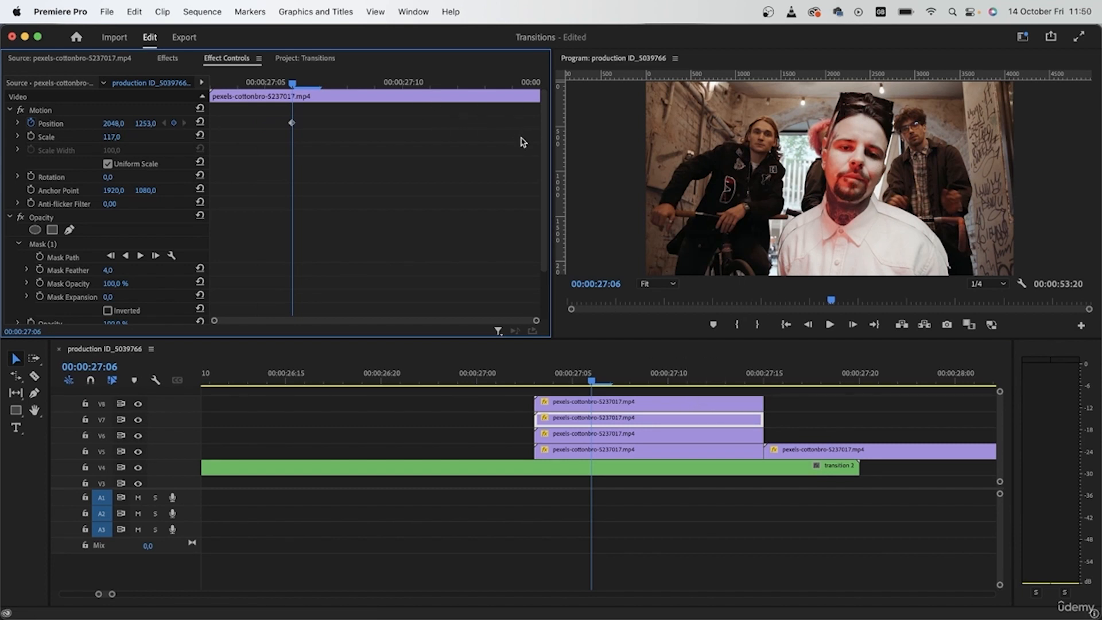
Keyframe the V7 hold segment's Position X to 2929 at 00:00:27:10 and back to 2048 at 00:00:27:15
mouse_move(297, 86)
mouse_down()
mouse_move(399, 86)
mouse_move(299, 99)
mouse_up()
key(Right)
key(Right)
key(Right)
key(Right)
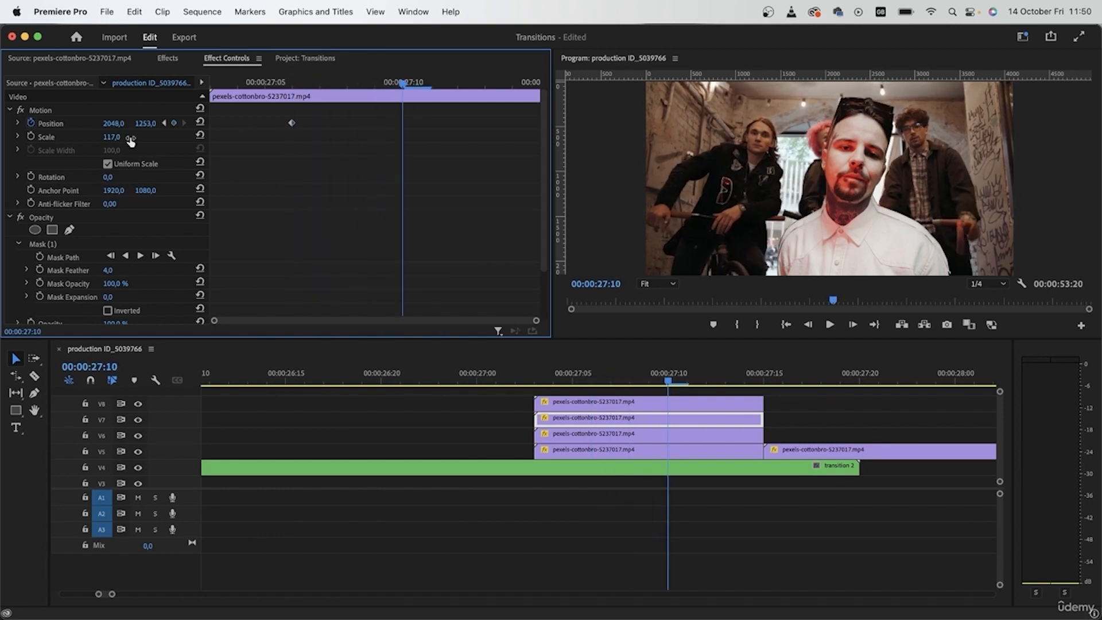
drag(124, 127, 584, 207)
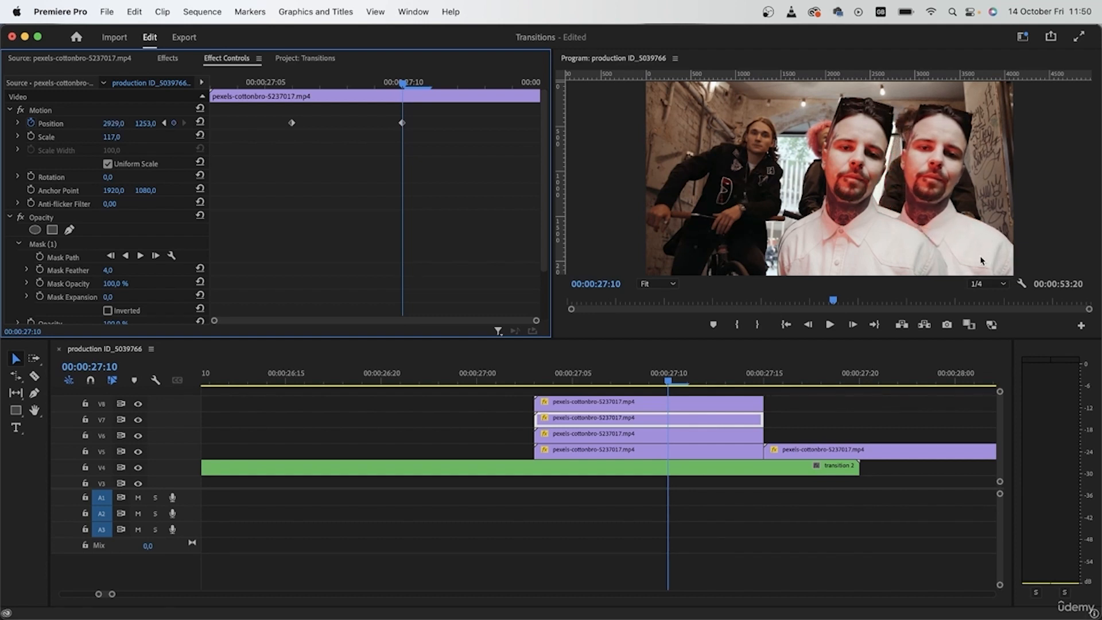
drag(405, 87, 556, 95)
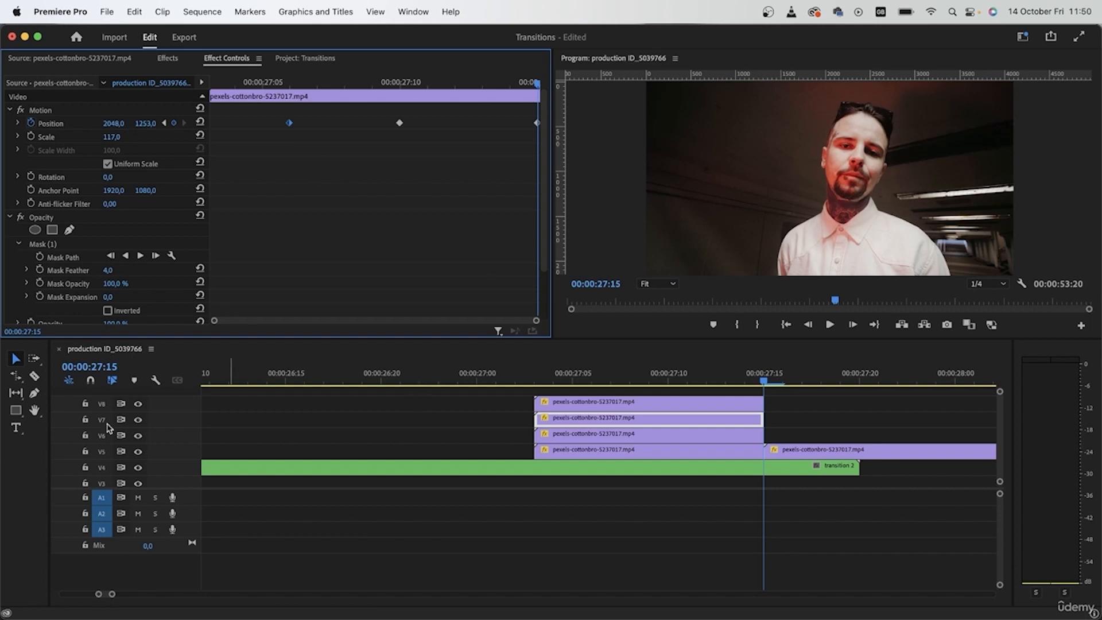
Hide tracks V5 and V6 and return the playhead to 00:00:27:03
click(136, 453)
click(138, 436)
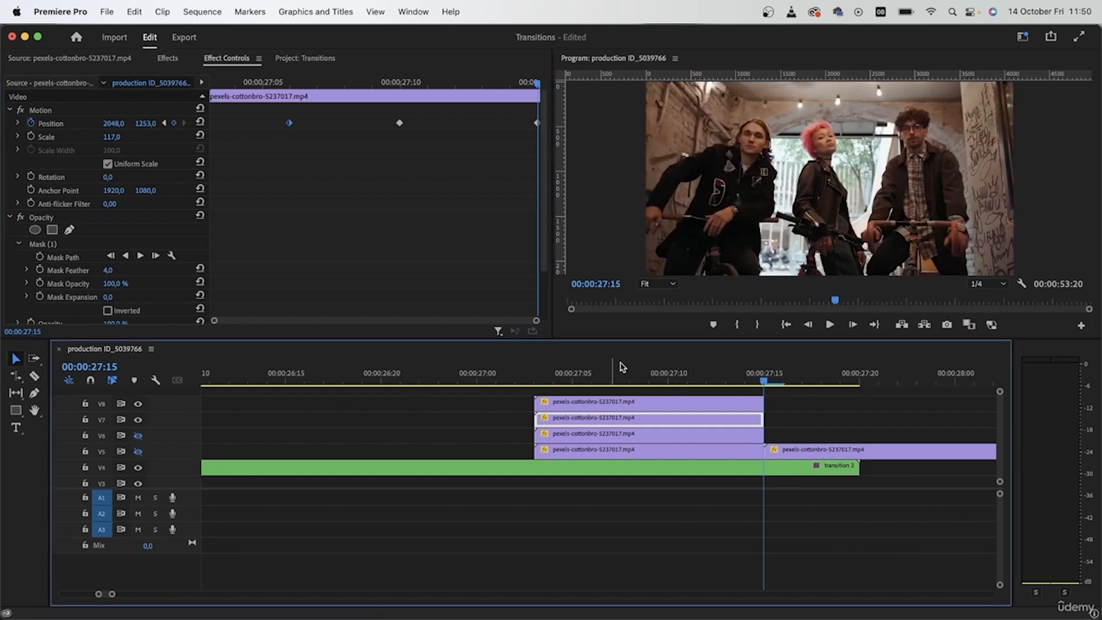
click(555, 374)
key(Left)
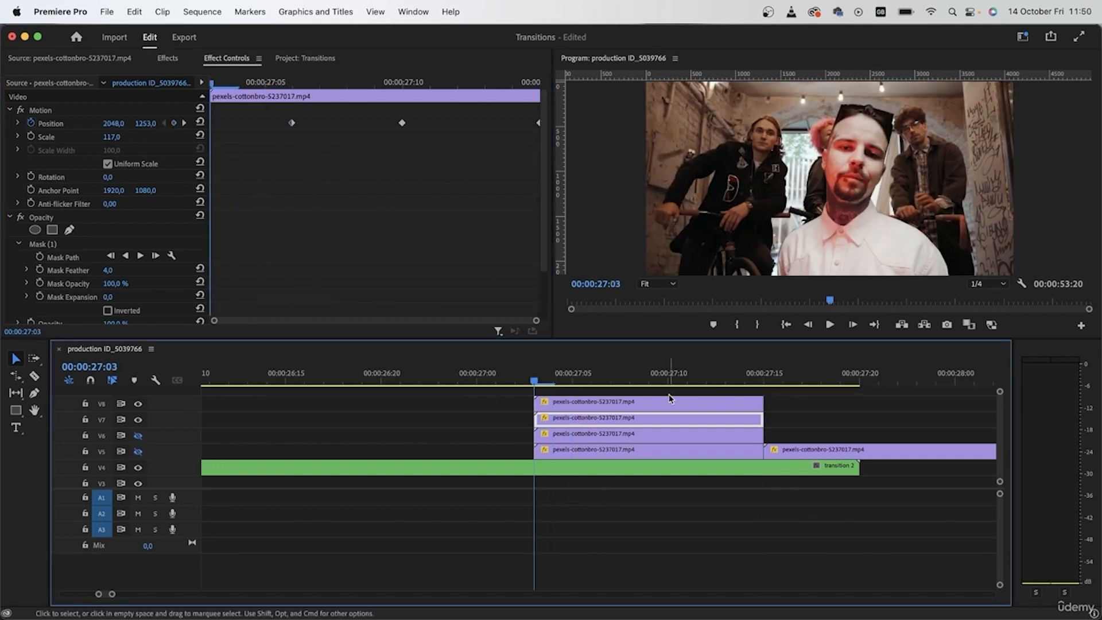
Keyframe the V7 hold segment's Opacity to 0% at 00:00:27:06 and 100% one frame after it
drag(535, 382, 588, 392)
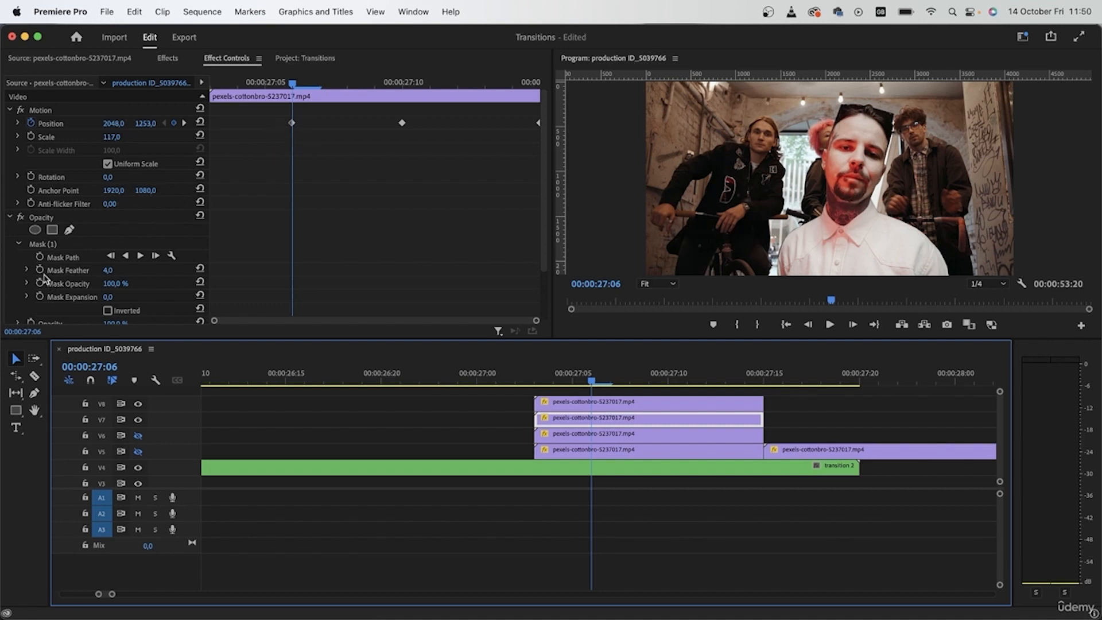
scroll(27, 238, down, 1)
click(41, 308)
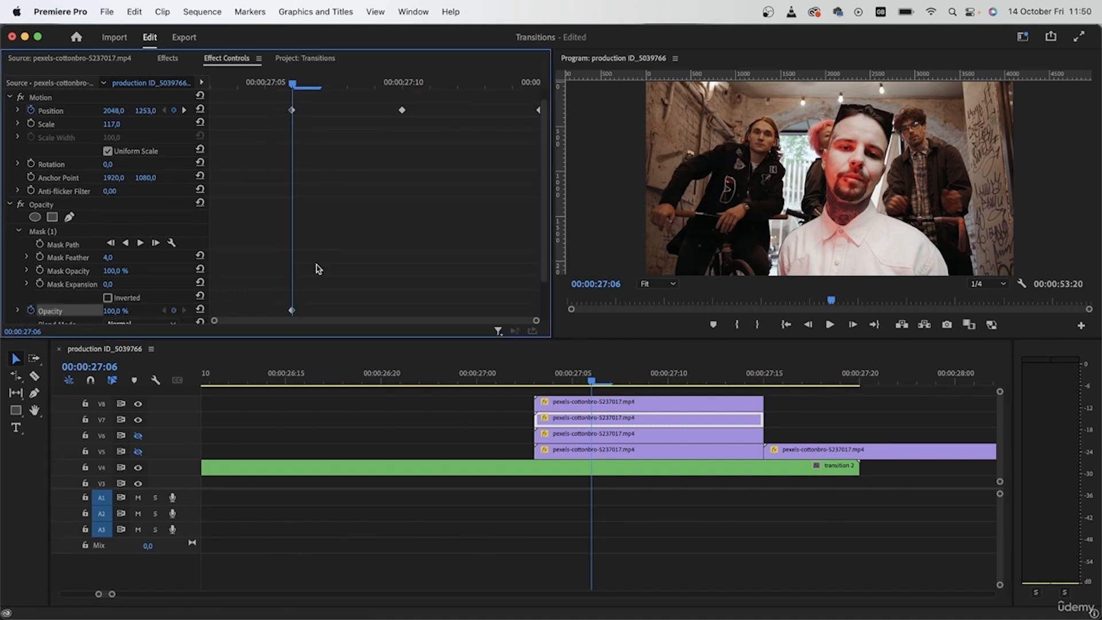
scroll(282, 286, down, 3)
drag(290, 266, 319, 263)
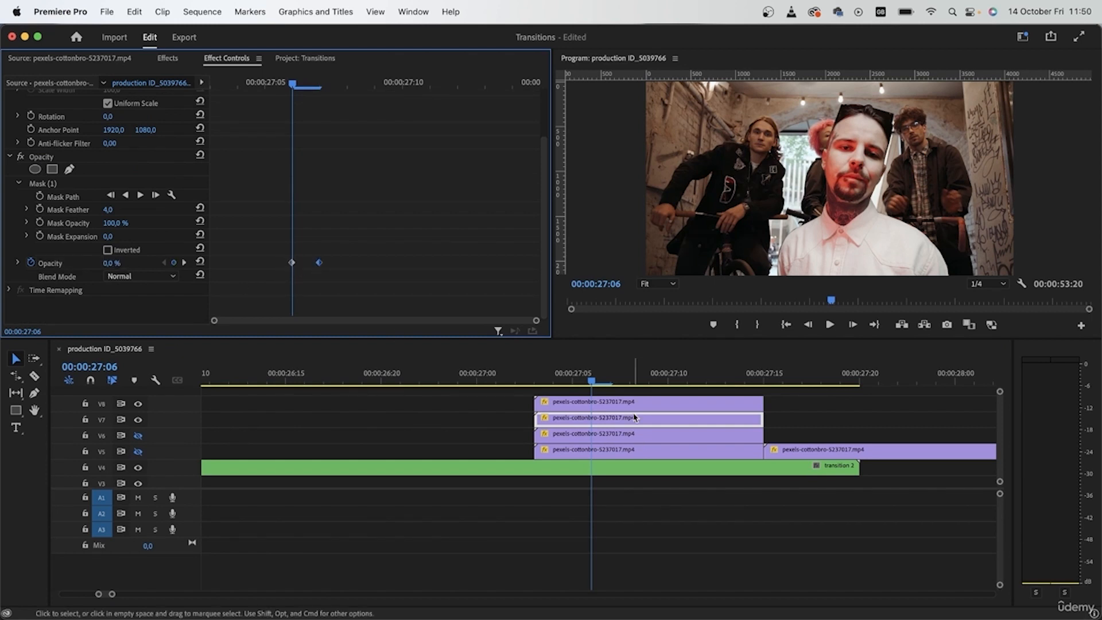
Delete the hold segments on V5 and V6, keeping the full clip that starts at 00:00:27:15
drag(517, 380, 535, 441)
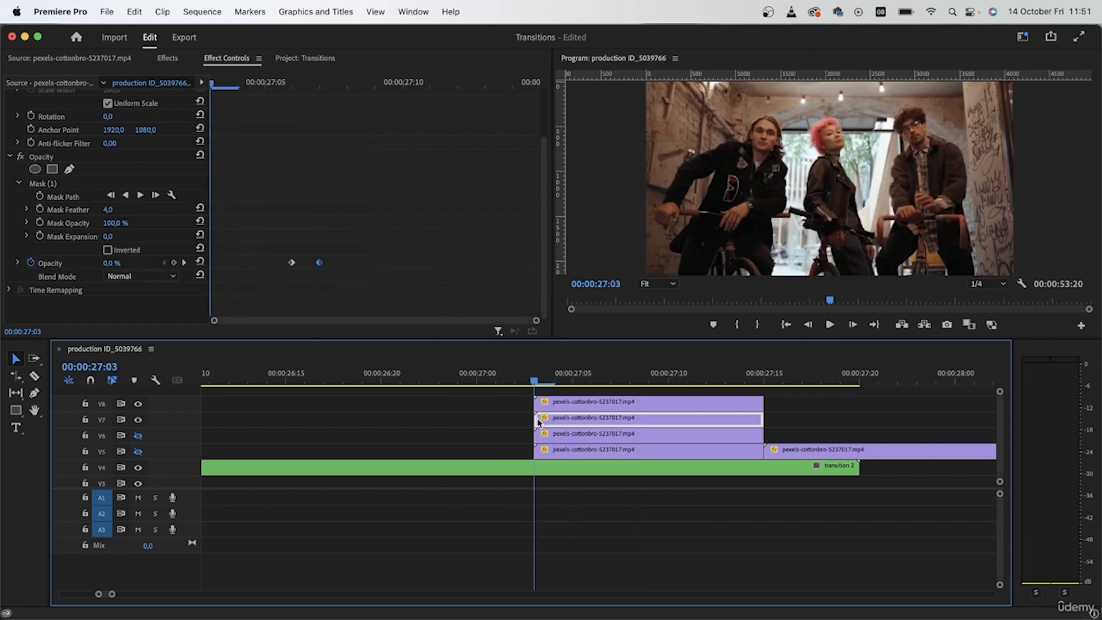
click(577, 440)
shift+click(588, 454)
key(Delete)
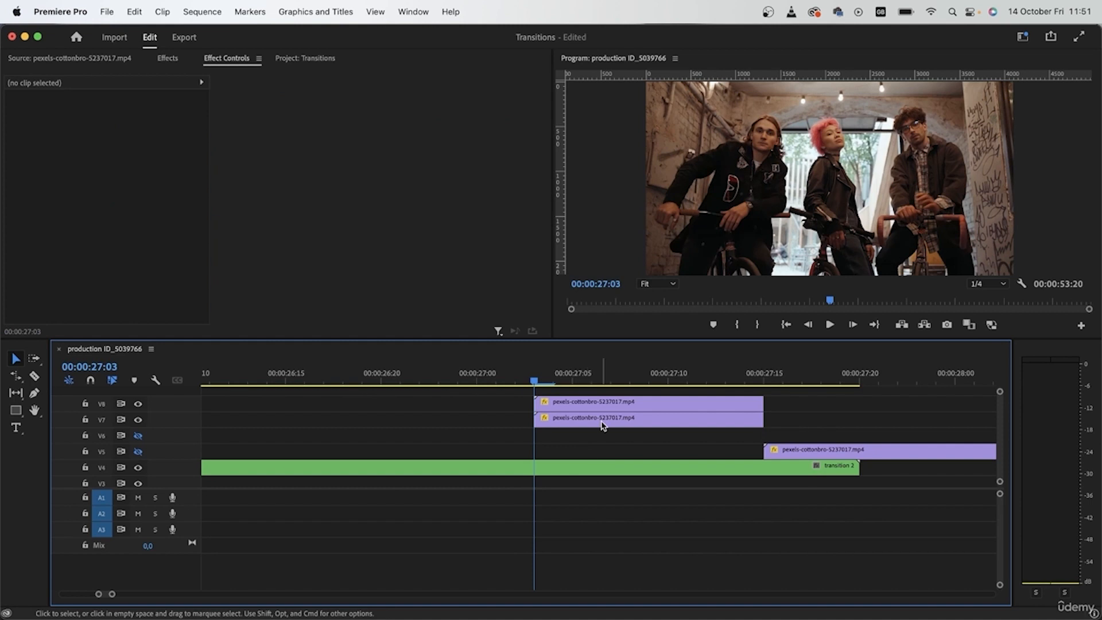
Duplicate the animated V7 hold segment onto V6 and set the copy's Position X keyframe at 00:00:27:10 to 586
click(602, 426)
drag(592, 425, 593, 444)
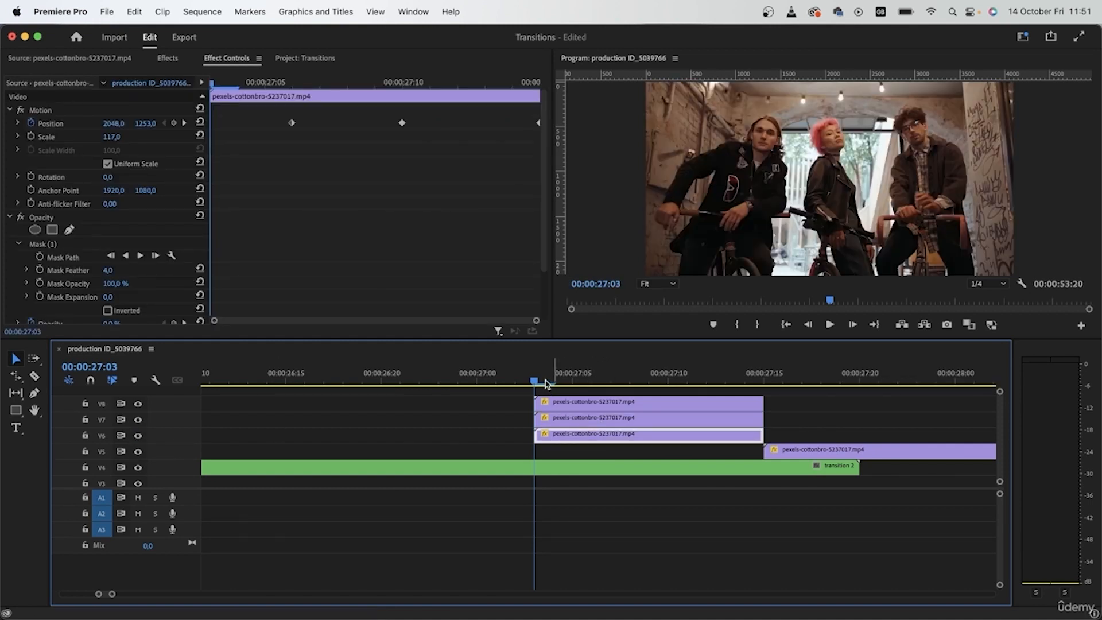
drag(546, 383, 591, 393)
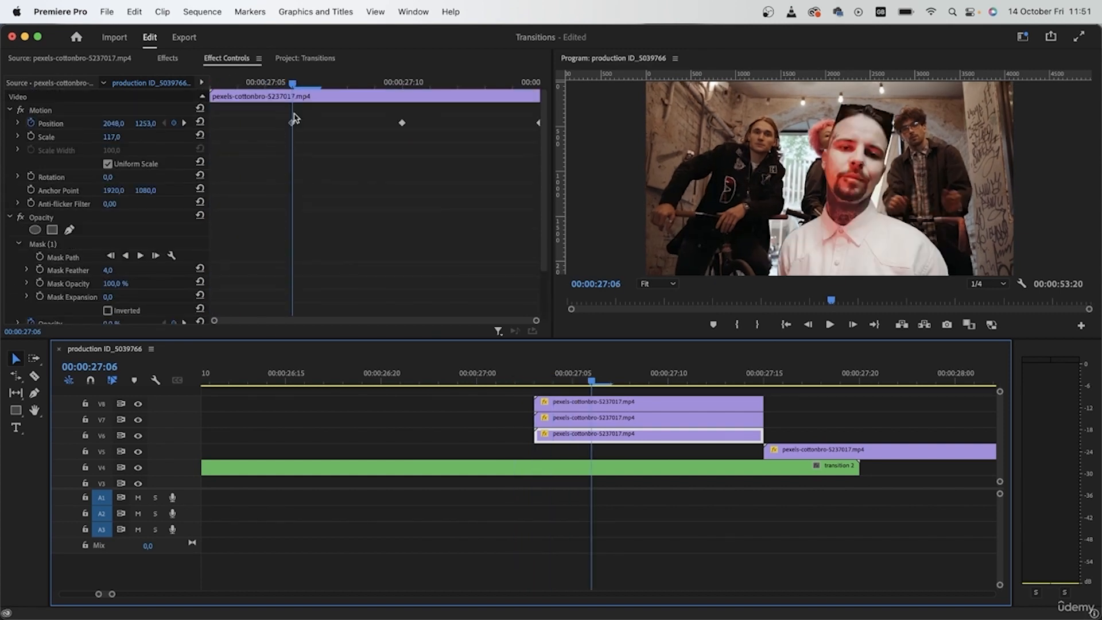
drag(291, 90, 405, 122)
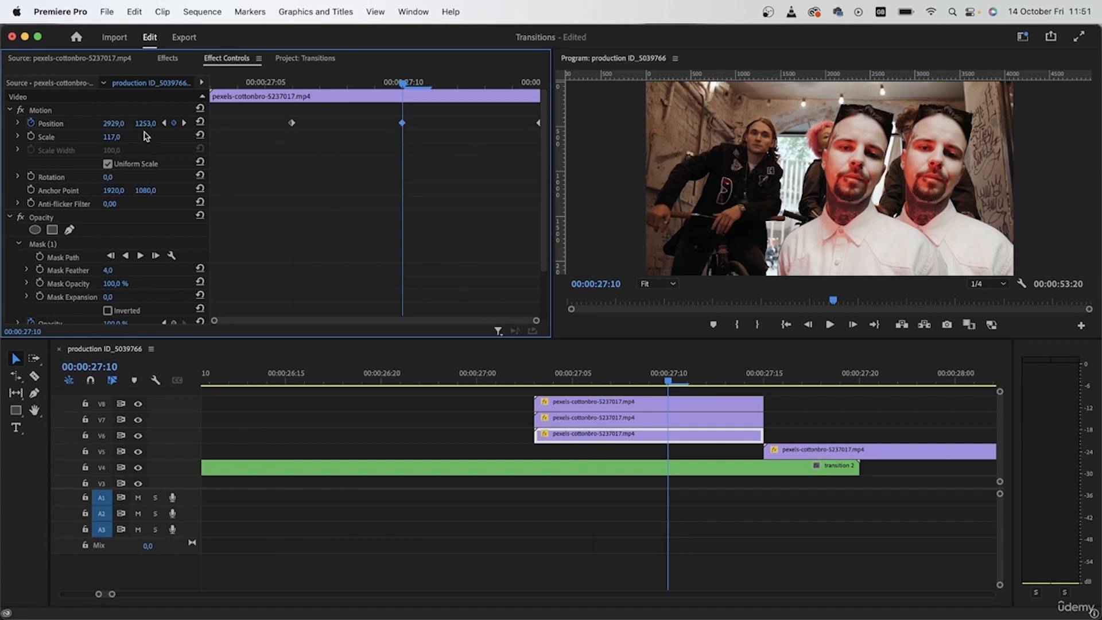
drag(112, 123, 92, 124)
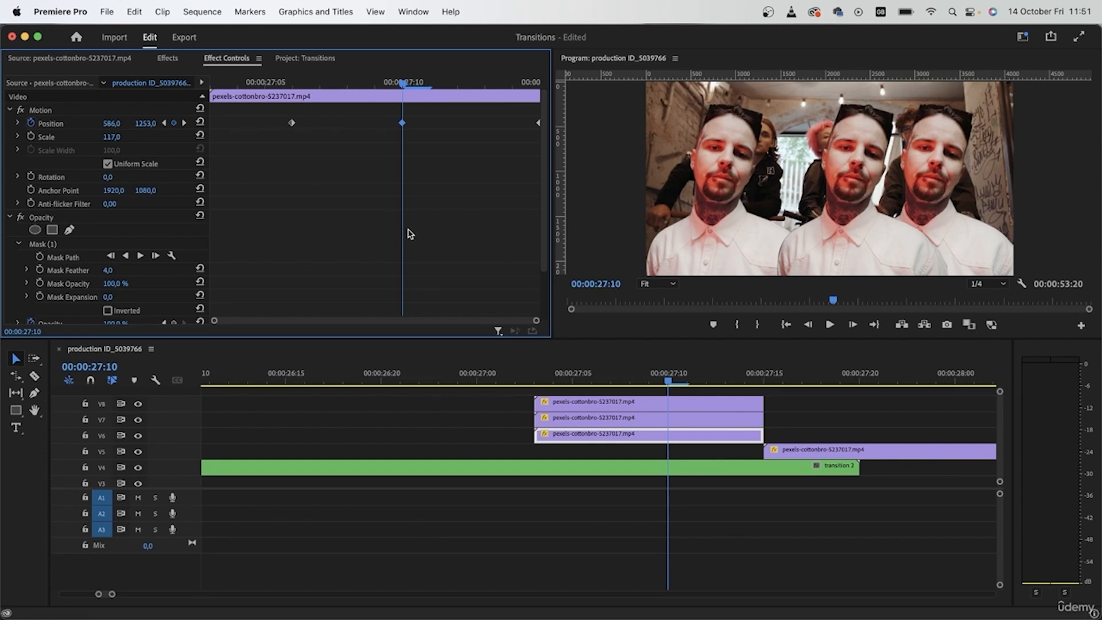
Duplicate the V6 hold segment onto V5 and set the V6 segment's Position X keyframe at 00:00:27:10 to 1328
drag(670, 382, 580, 453)
click(561, 423)
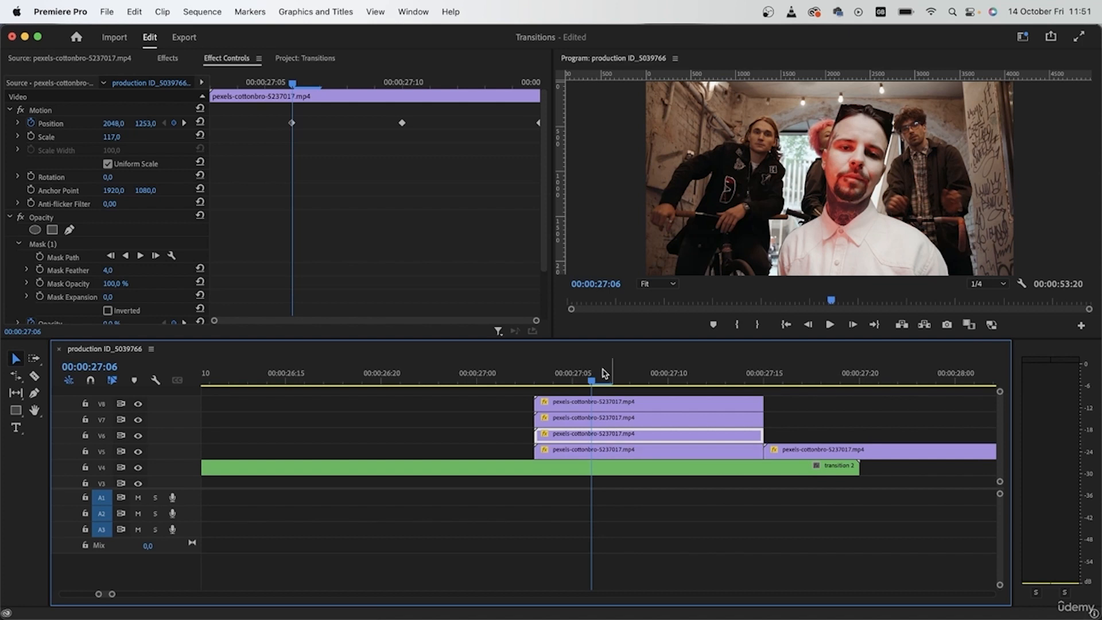
drag(594, 391, 637, 401)
drag(348, 85, 400, 103)
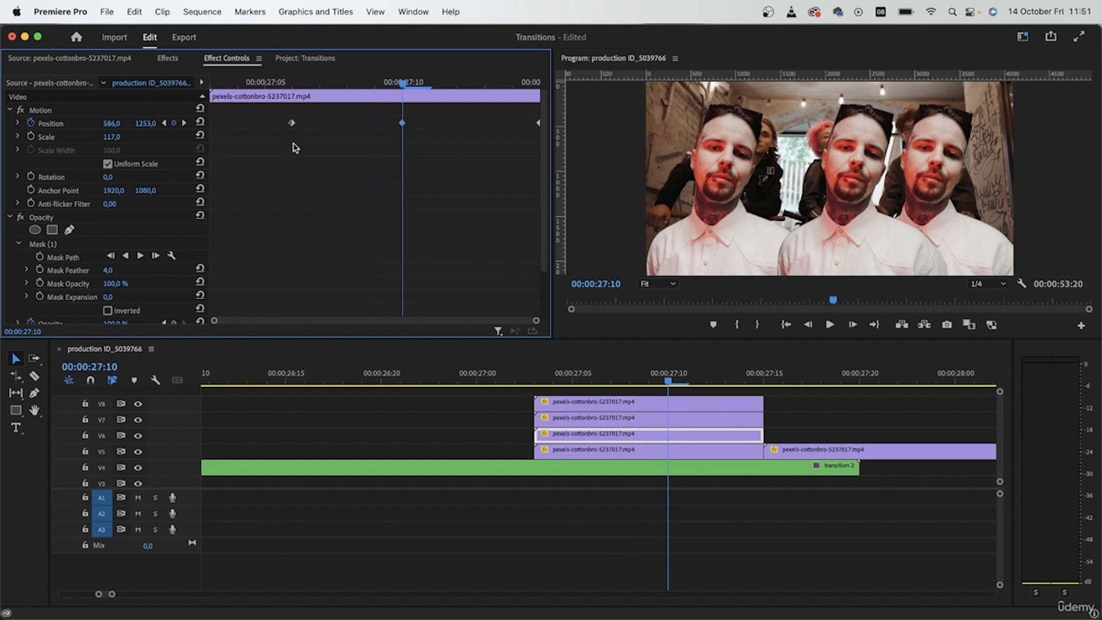
drag(117, 126, 543, 126)
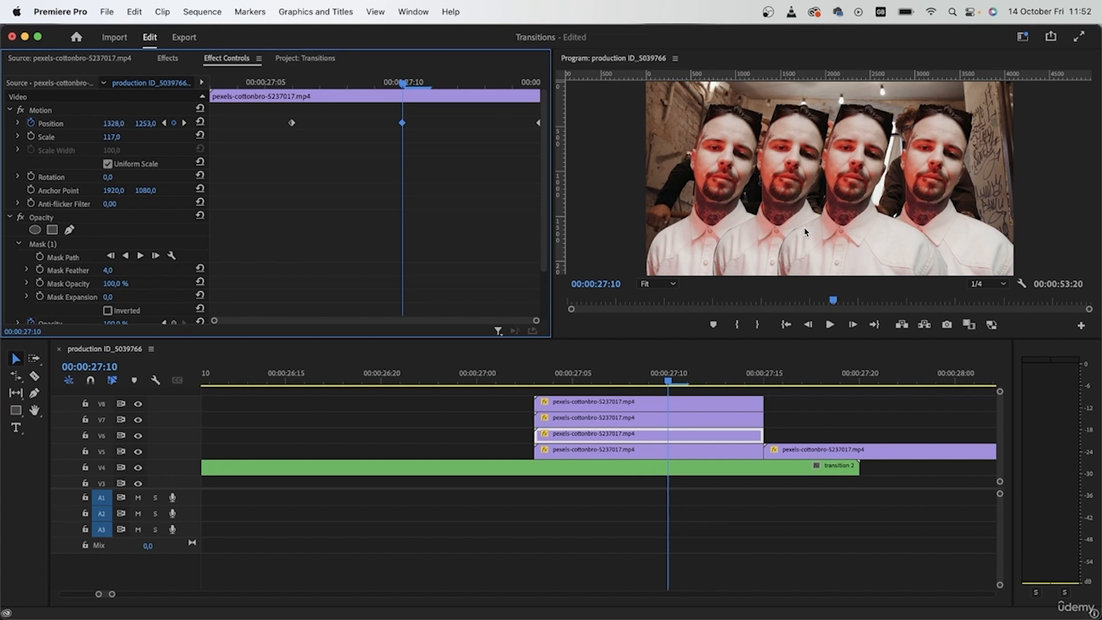
Enlarge the video track area and move the centre hold segment from V8 up to V10
click(645, 402)
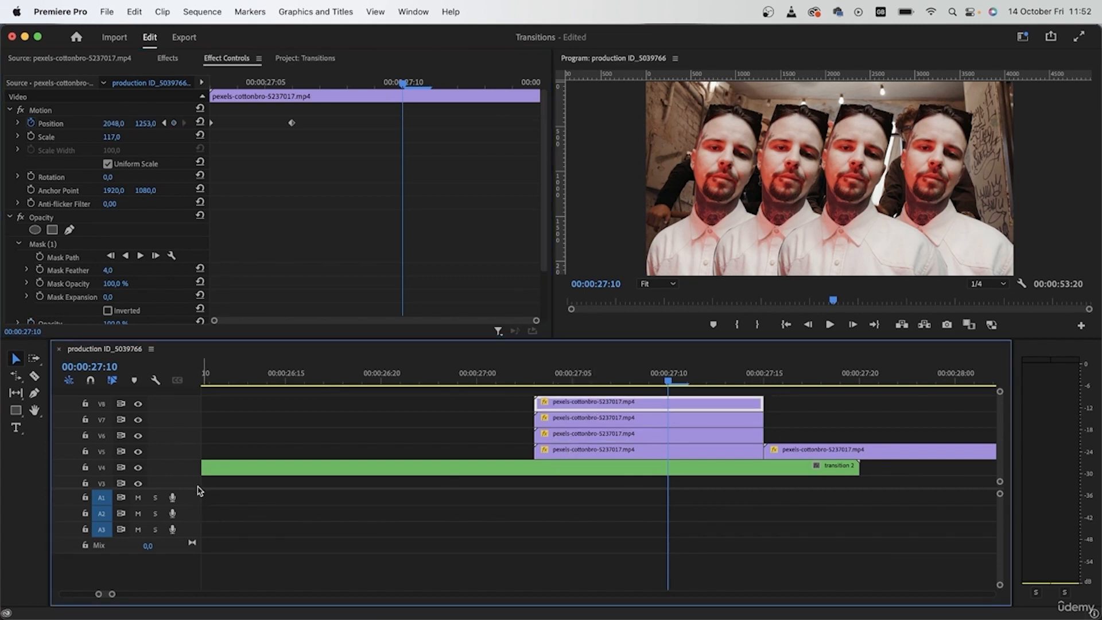
drag(196, 489, 196, 556)
drag(591, 435, 580, 404)
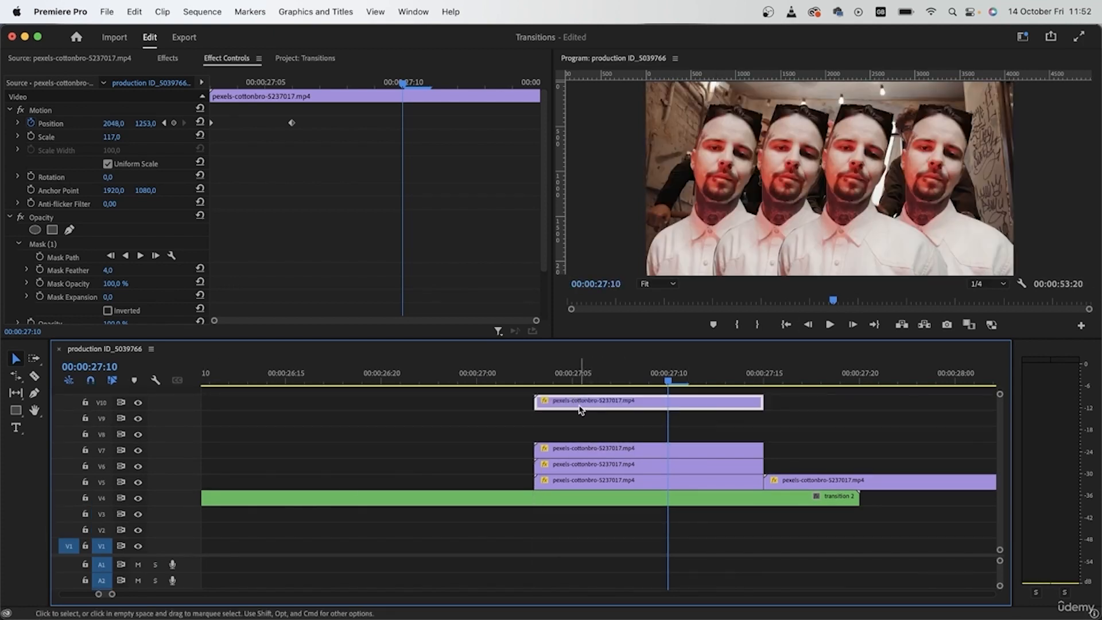
Duplicate the V7 hold segment onto V8 and reduce the copy's Position X keyframe at 00:00:27:10 to bring it closer to the centre subject
click(612, 453)
drag(612, 453, 613, 439)
click(613, 439)
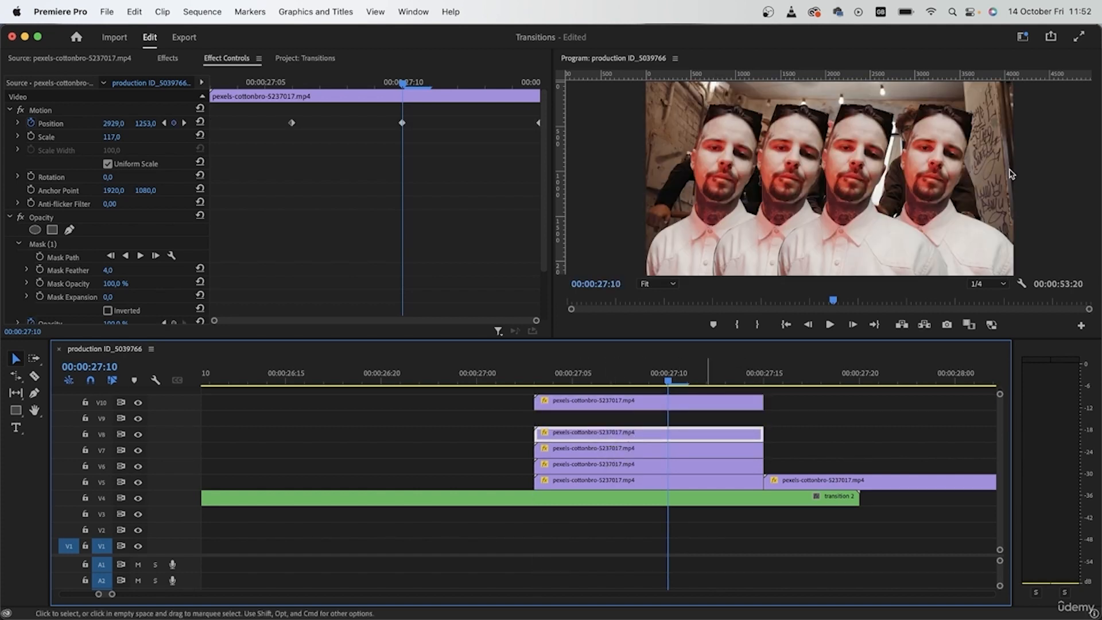
click(401, 124)
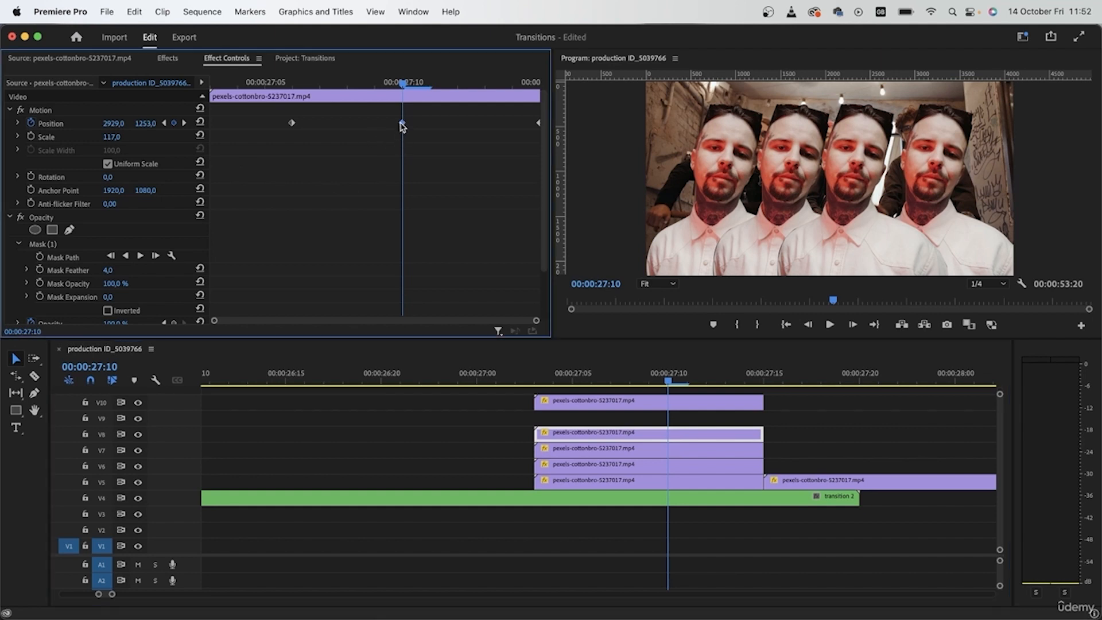
drag(113, 123, 35, 123)
drag(34, 123, 25, 123)
Space the two right-hand subjects evenly at 00:00:27:10, with the inner one at Position X 2719, and fill V9 with a hold segment
click(612, 465)
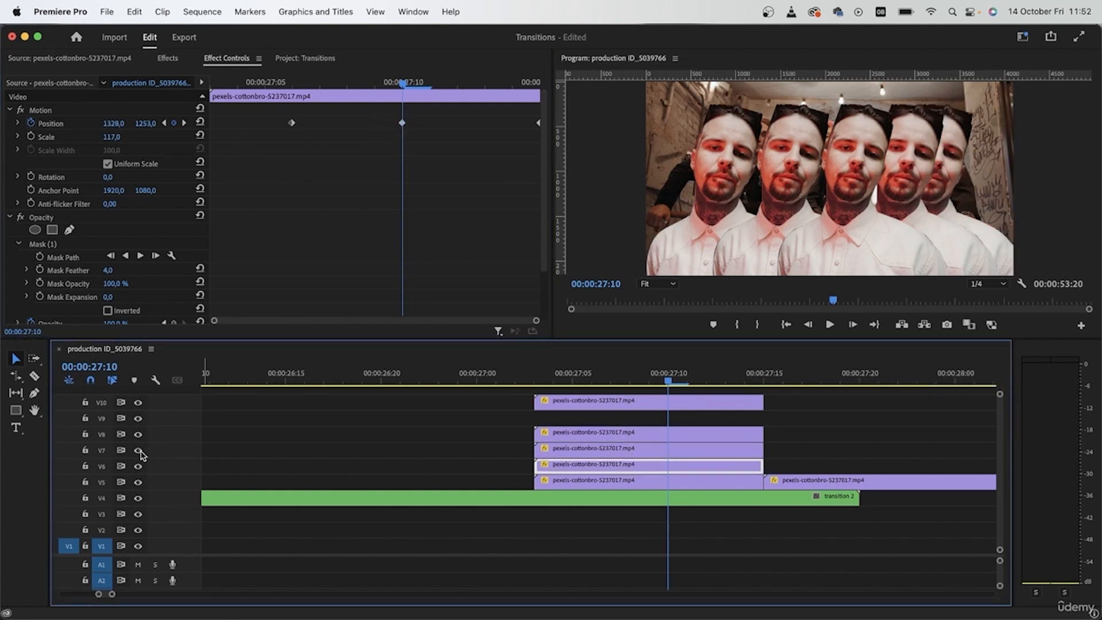
click(612, 450)
drag(120, 123, 150, 123)
click(604, 438)
drag(615, 438, 614, 429)
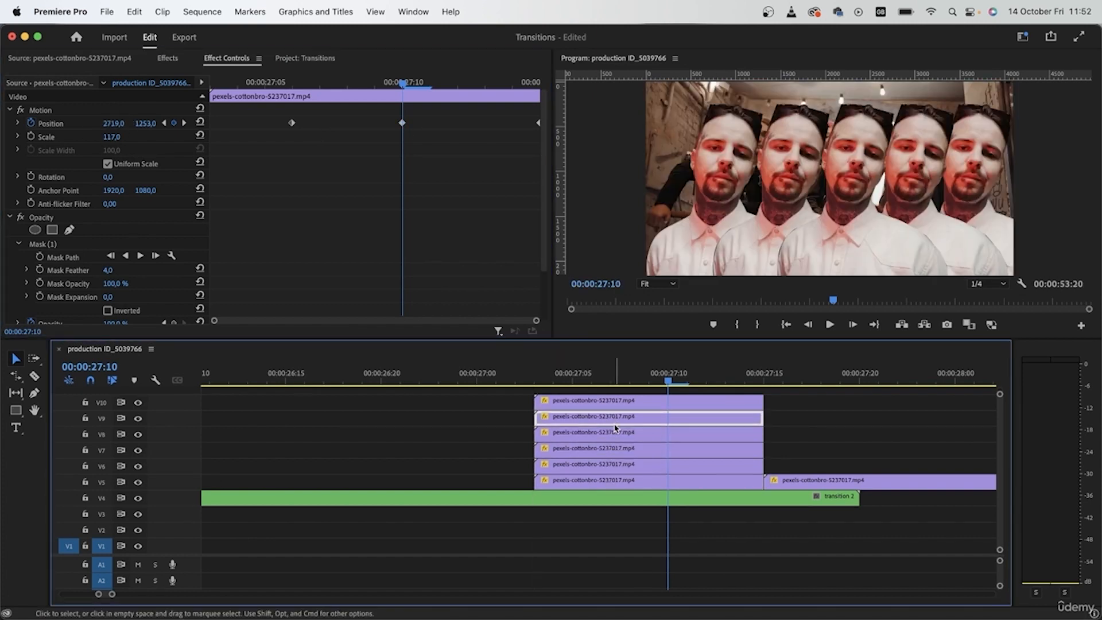
Position the sixth subject at the frame's left edge at 00:00:27:10 and restack the hold segments, placing the Position X 586 copy on V7
click(557, 374)
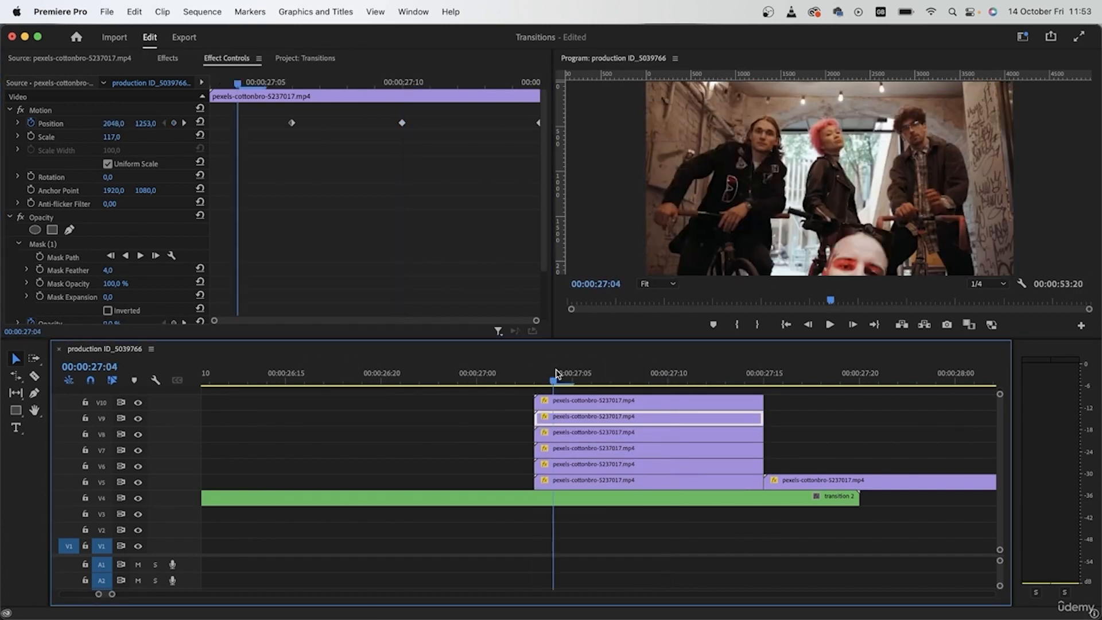
drag(556, 374, 668, 374)
click(612, 465)
click(578, 452)
drag(578, 452, 574, 418)
click(138, 466)
click(139, 467)
drag(432, 418, 682, 451)
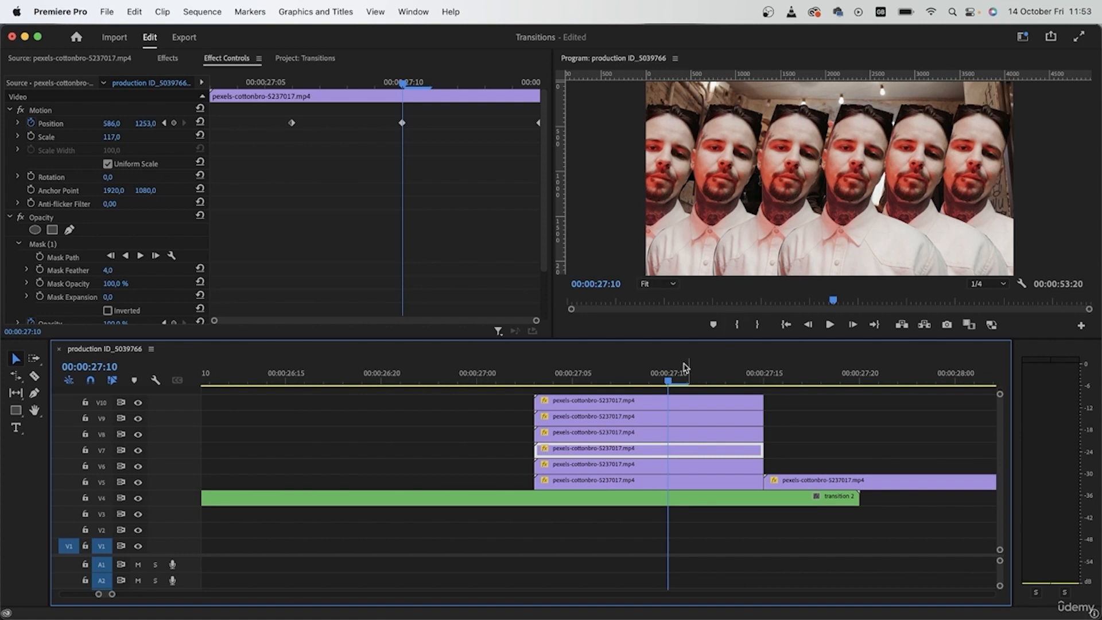
Search the effects for "lumetr" and apply the Monochrome Faded preset to the V7 hold segment, with the playhead at 00:00:27:09
drag(667, 380, 649, 411)
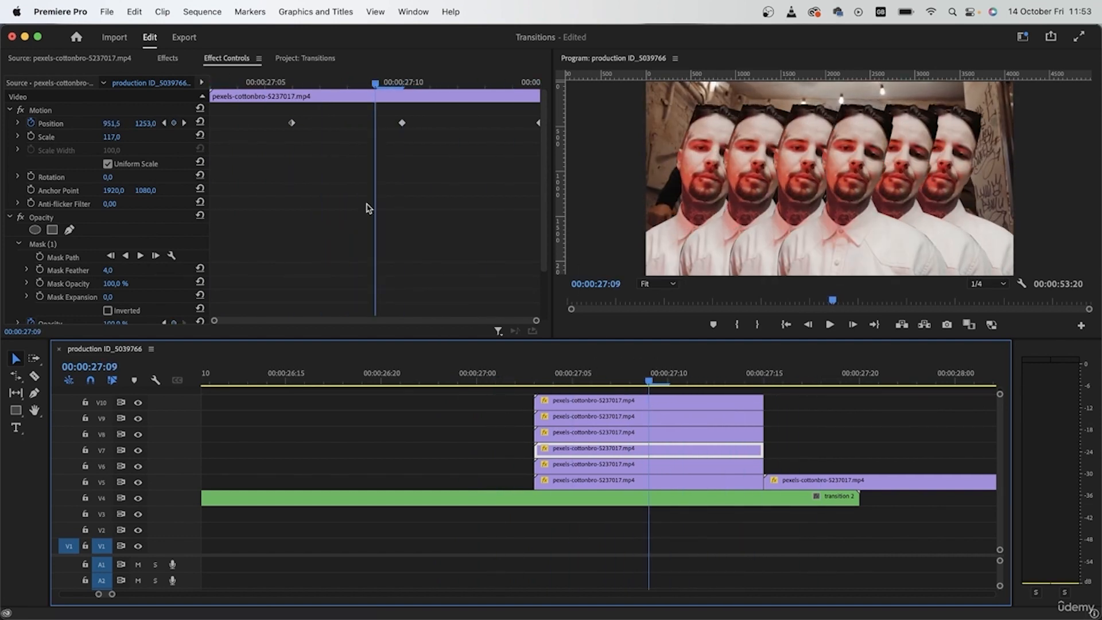
click(192, 61)
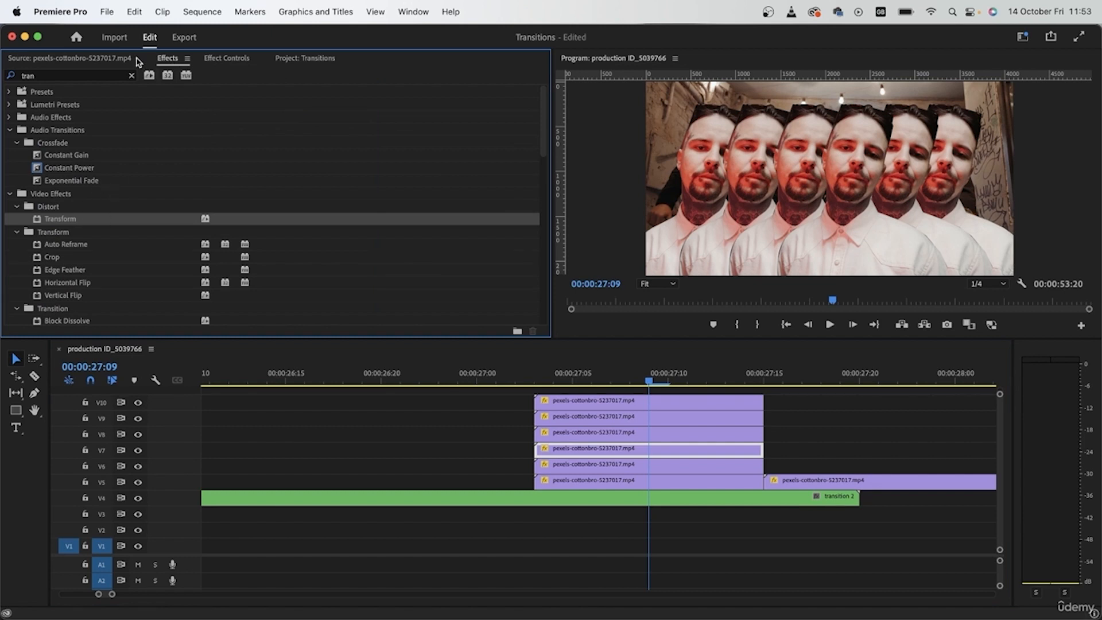
click(132, 77)
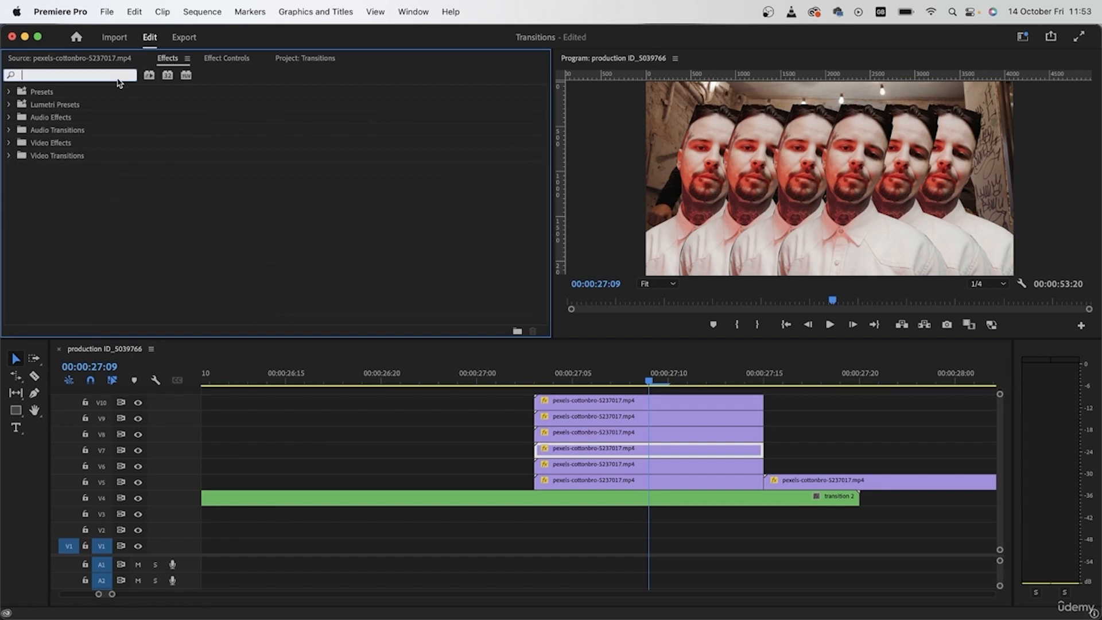
text(lumetr)
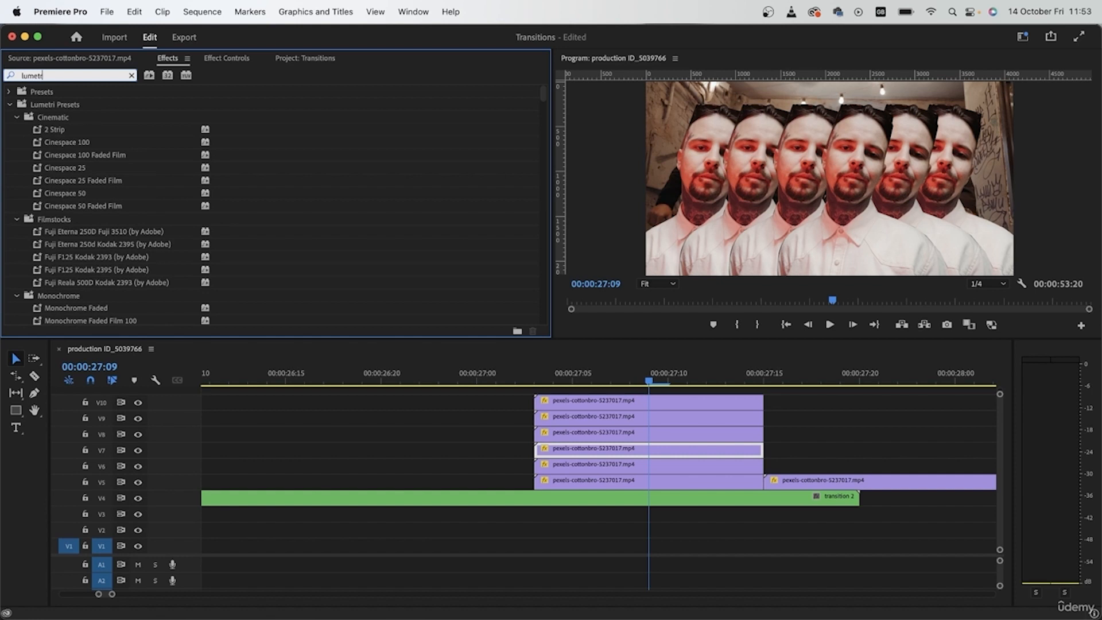
click(86, 257)
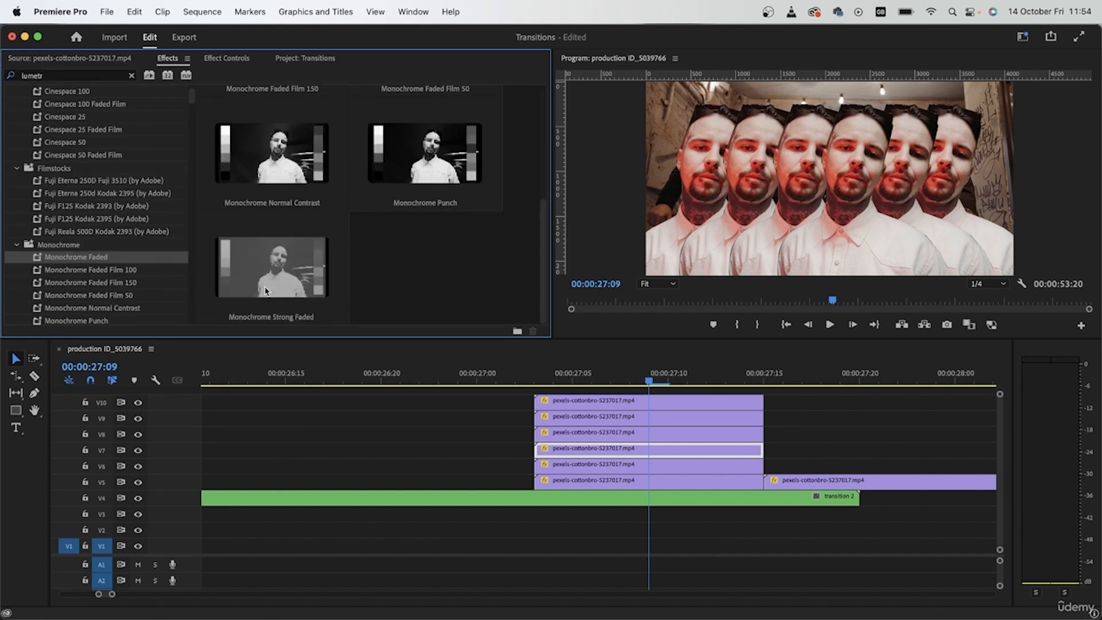
scroll(267, 292, up, 3)
drag(232, 150, 619, 455)
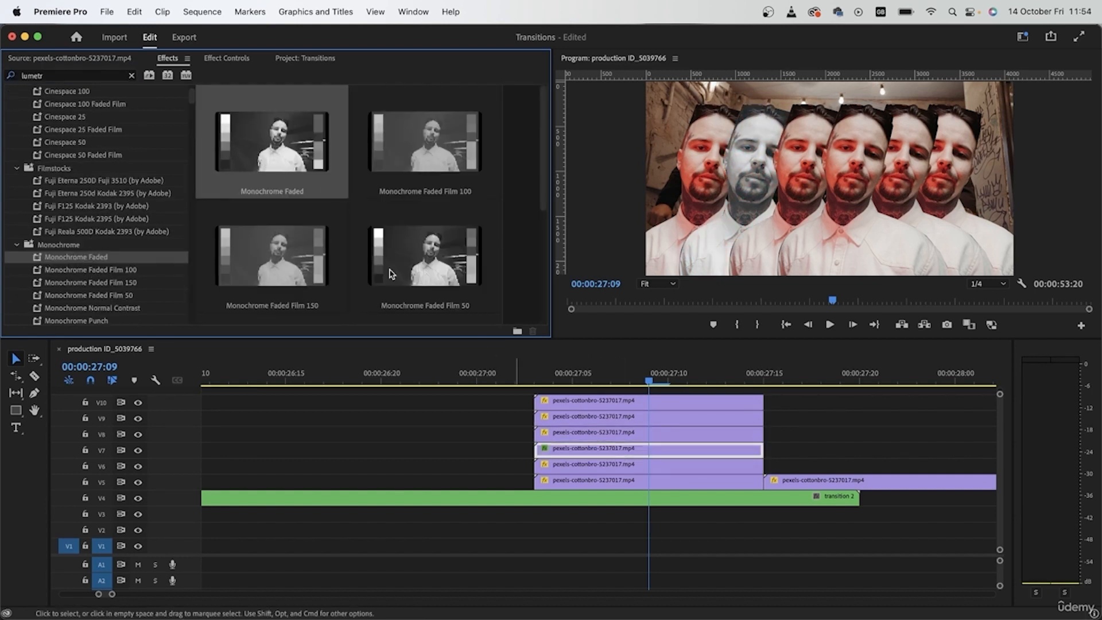
Apply the Monochrome Faded preset to the hold segments on V5, V6, V8 and V9, leaving the V10 centre copy in colour
drag(237, 106, 589, 481)
drag(308, 188, 601, 467)
drag(298, 172, 637, 436)
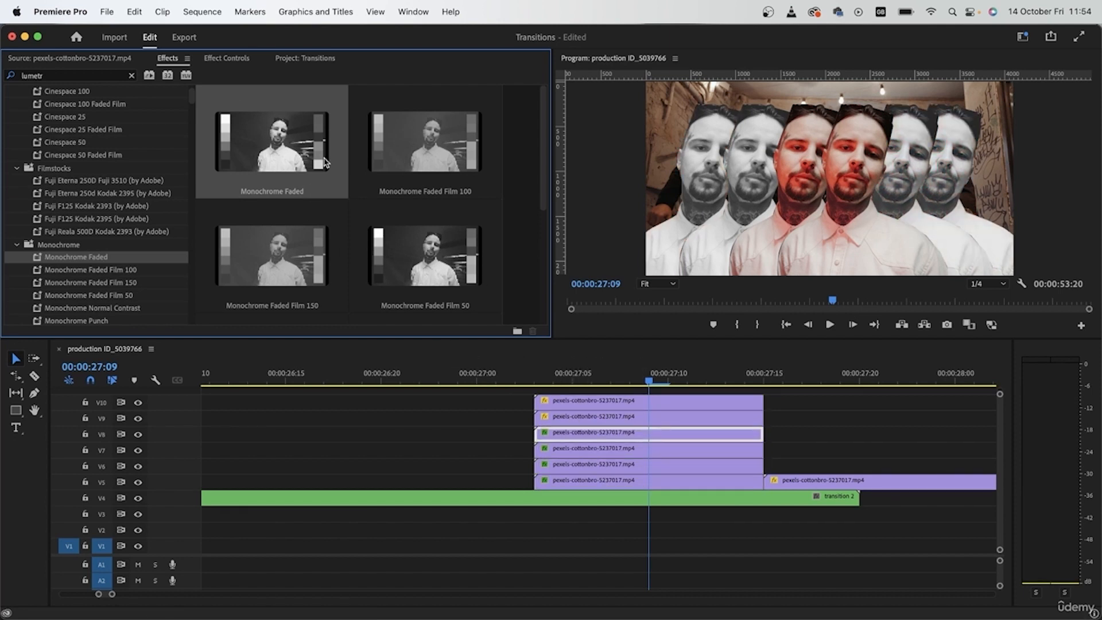
drag(272, 144, 591, 424)
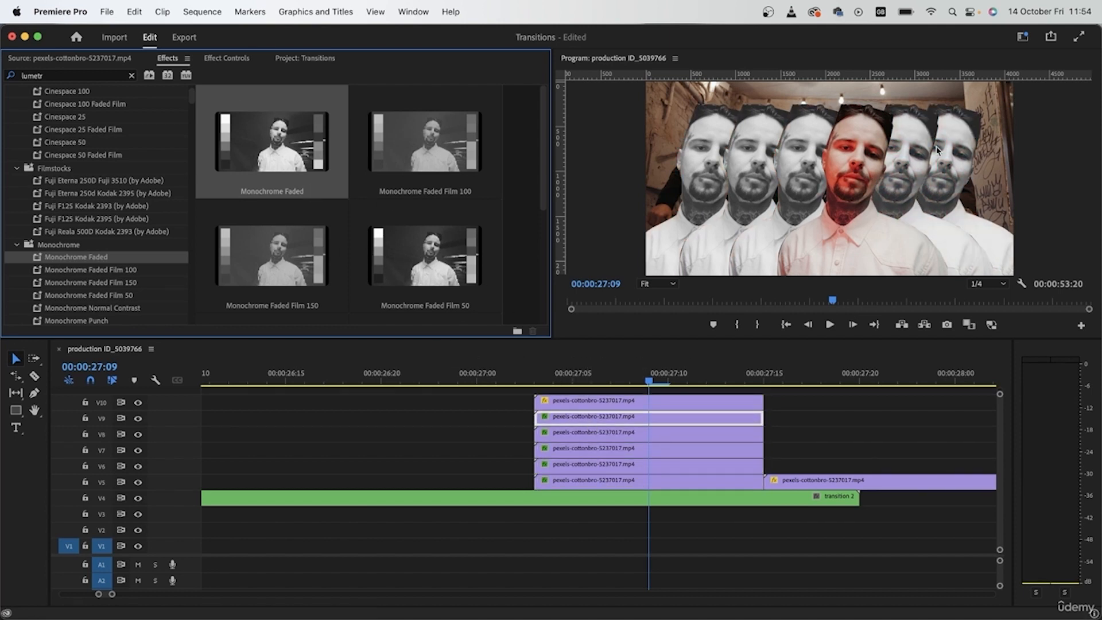
Play back the split-and-merge transition, scrub into the new clip and review the whole sequence
drag(610, 382, 667, 387)
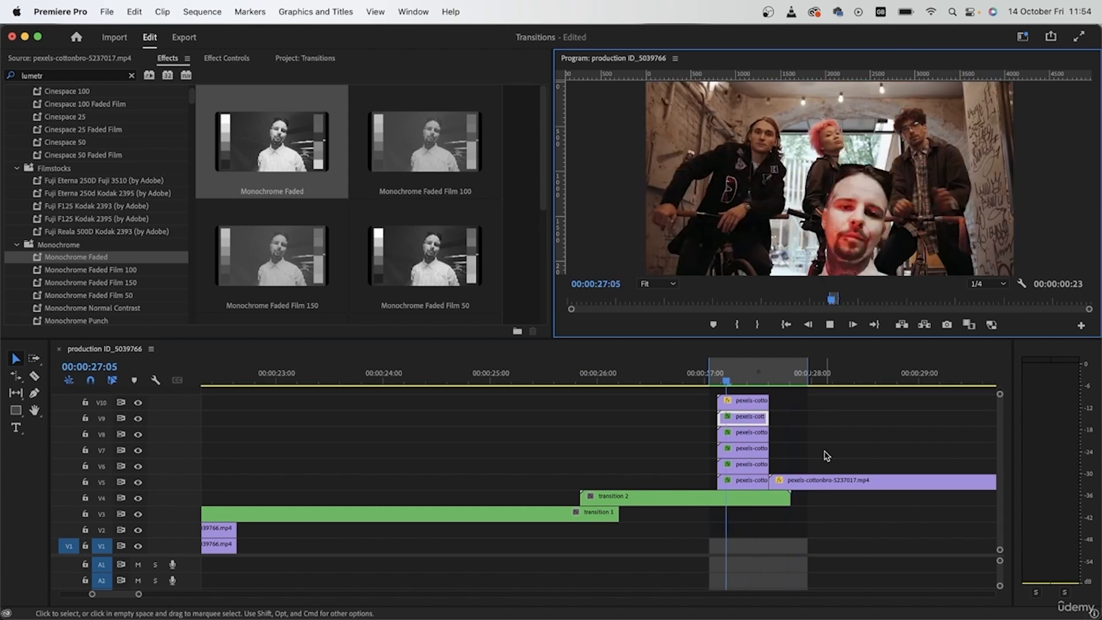
key(space)
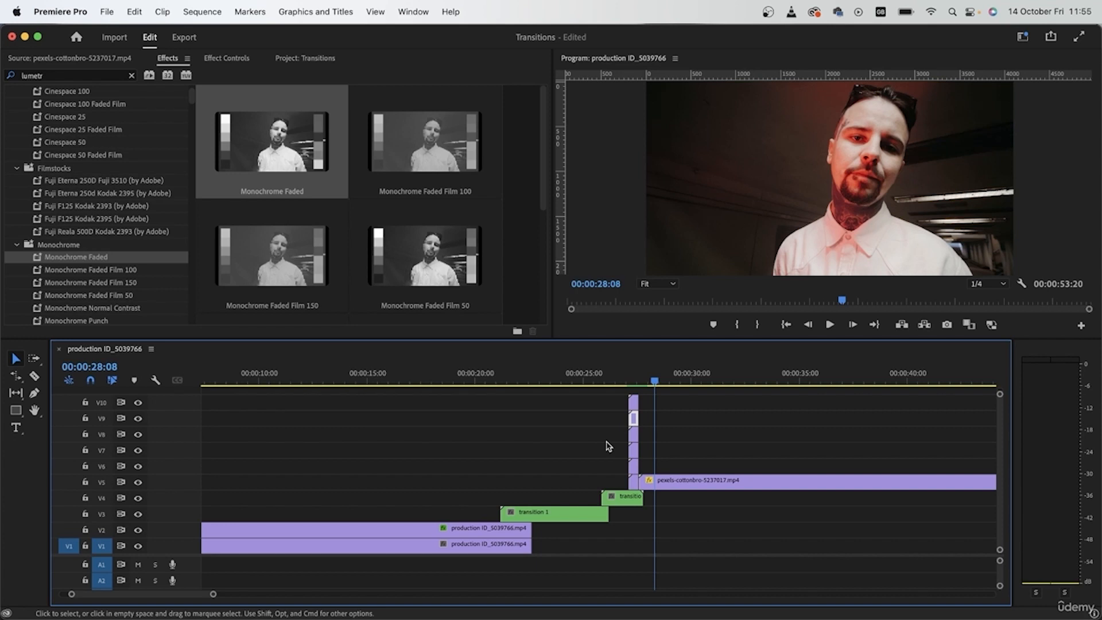
drag(655, 392, 710, 469)
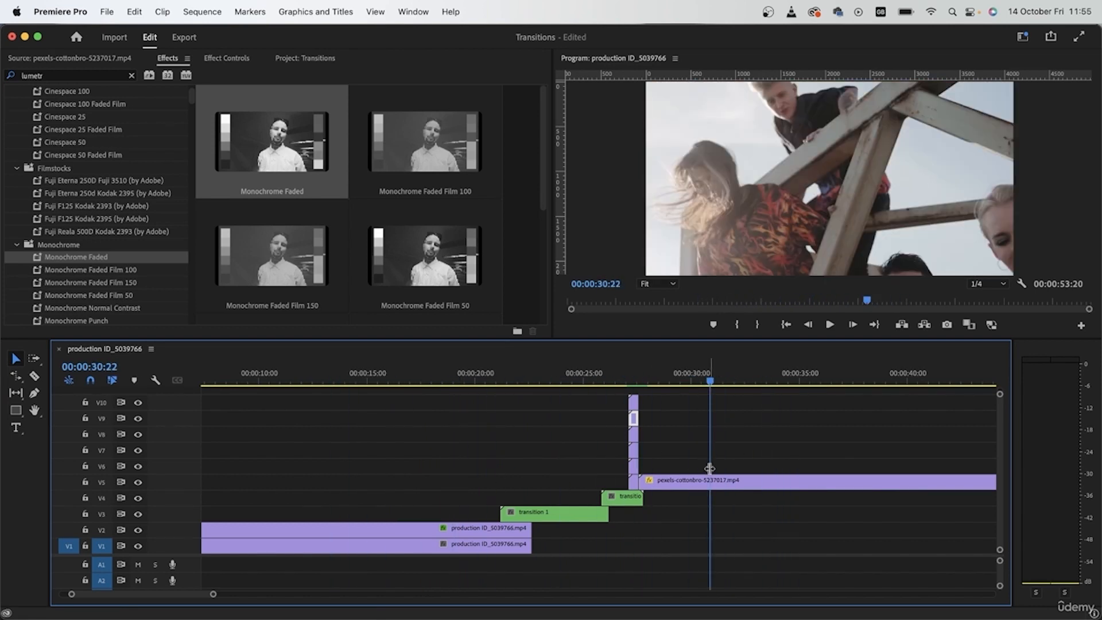
key(minus)
key(minus)
key(minus)
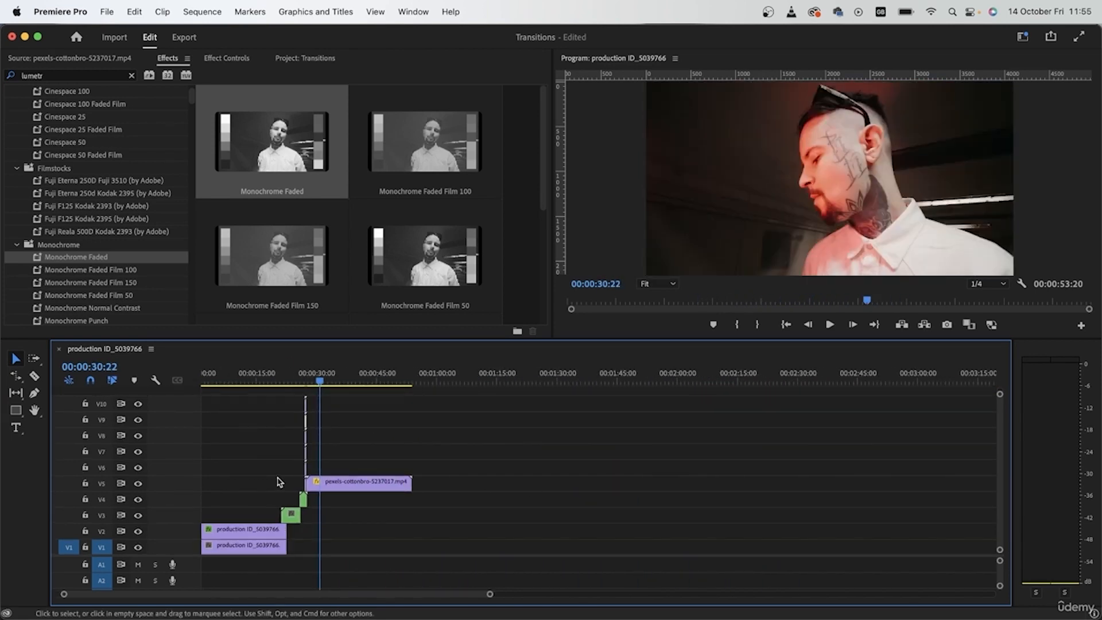
key(equal)
key(equal)
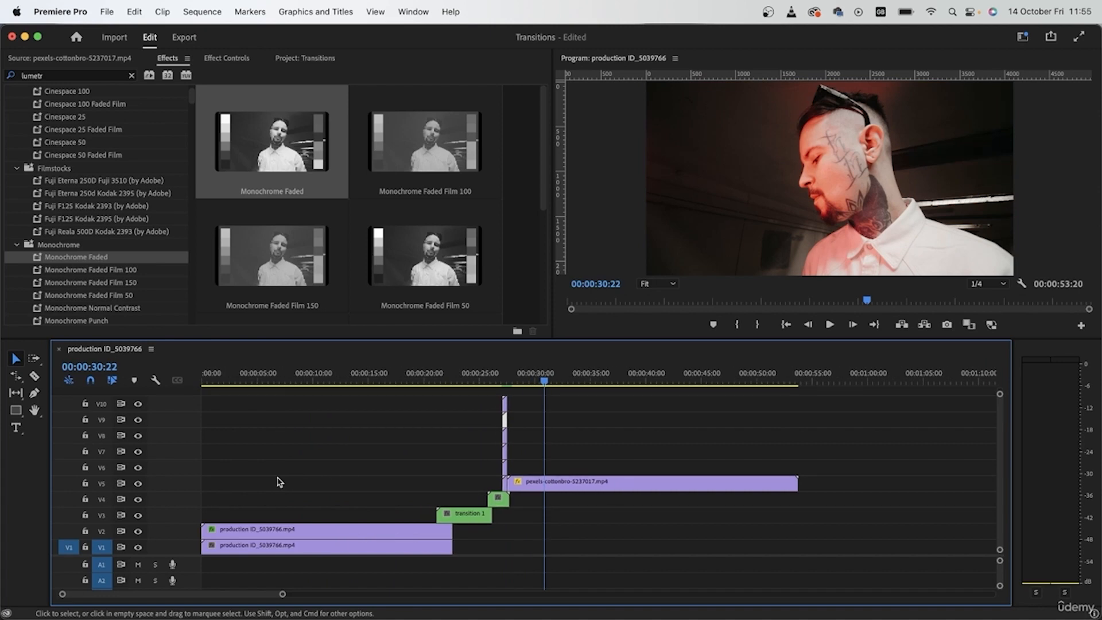